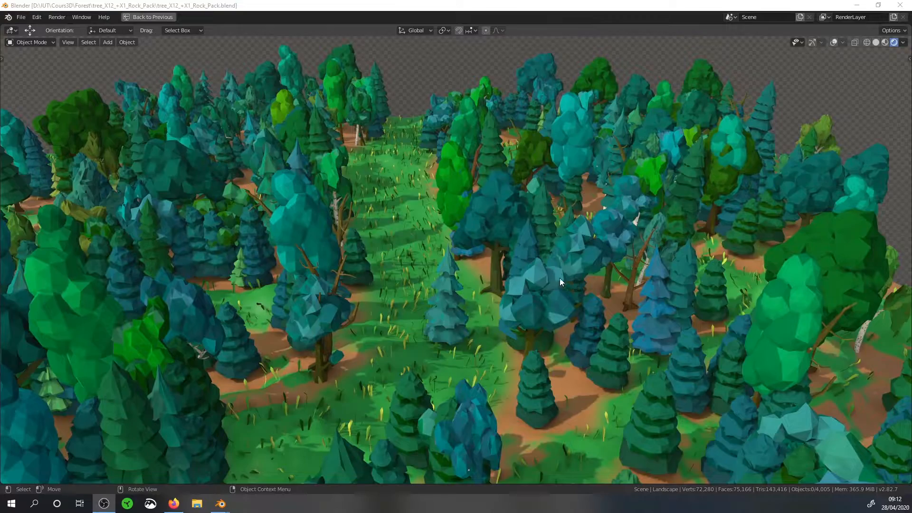
Inspect the low-poly forest scene from several angles and distances.
{"action": "middle_click_drag", "start_coordinate": [560, 278], "coordinate": [497, 278]}
{"action": "scroll", "coordinate": [501, 278], "scroll_direction": "down", "scroll_amount": 3}
{"action": "scroll", "coordinate": [501, 279], "scroll_direction": "up", "scroll_amount": 3}
{"action": "scroll", "coordinate": [500, 290], "scroll_direction": "up", "scroll_amount": 2}
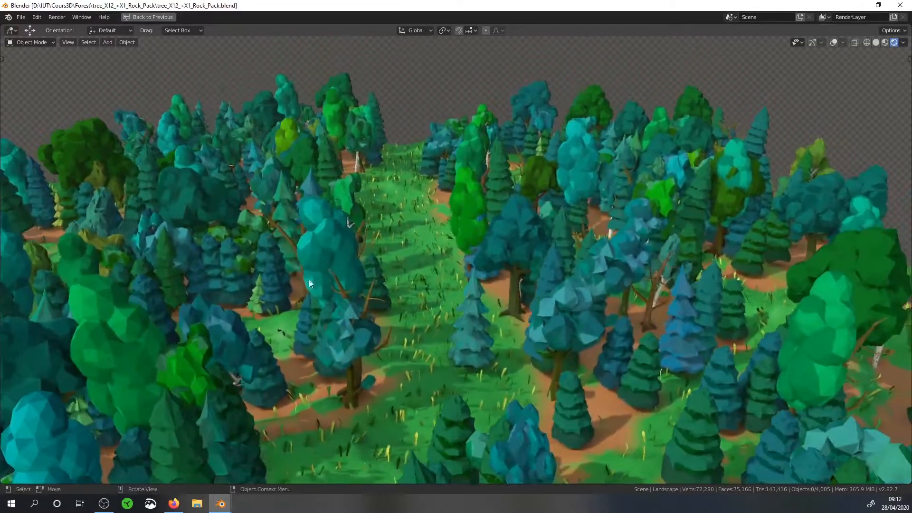
{"action": "middle_click_drag", "start_coordinate": [549, 222], "coordinate": [343, 247]}
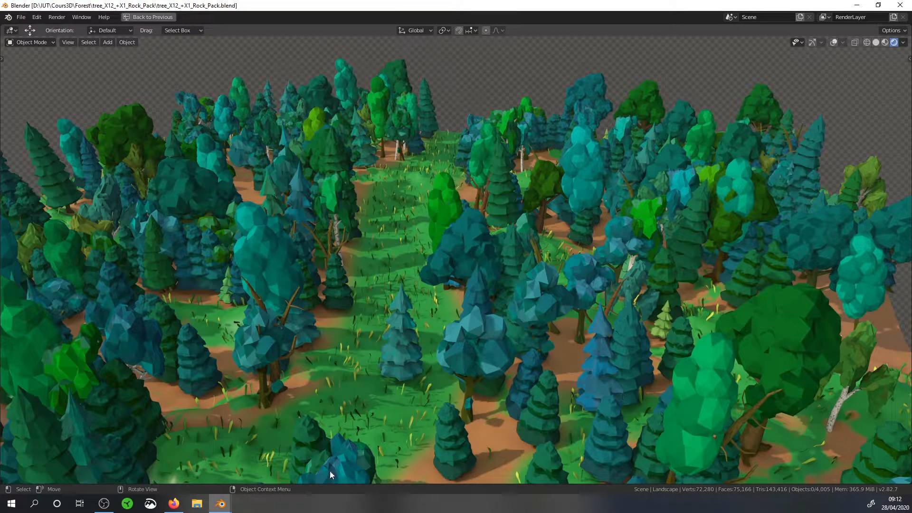
Switch to Firefox and look through the free Blender tree models on TurboSquid.
{"action": "left_click", "coordinate": [179, 507]}
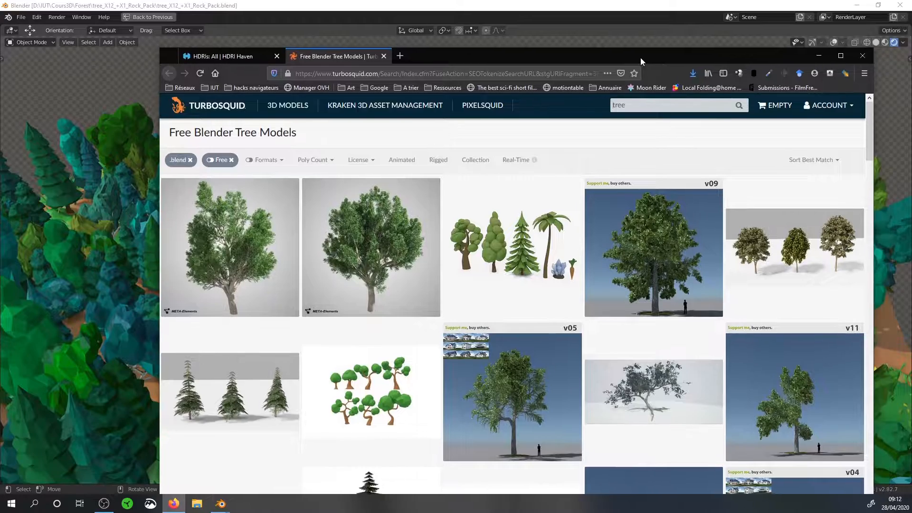
{"action": "left_click_drag", "start_coordinate": [643, 59], "coordinate": [599, 33]}
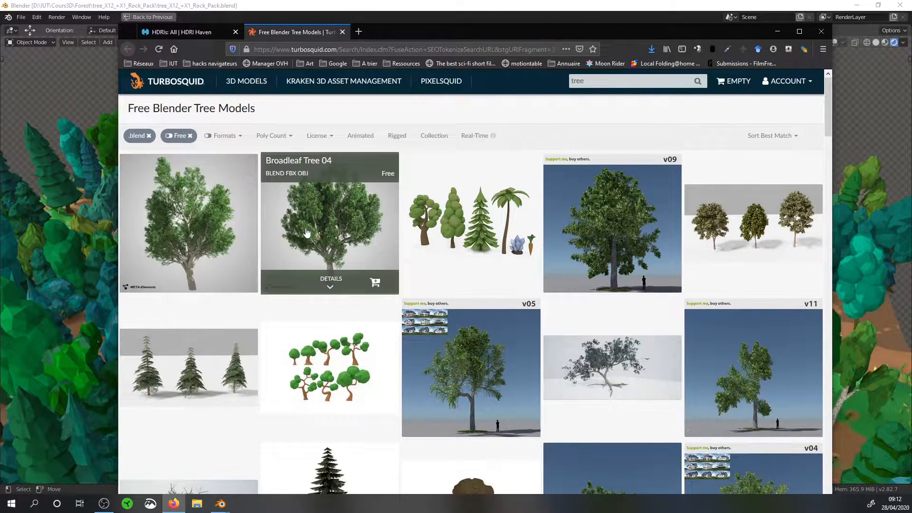
{"action": "scroll", "coordinate": [534, 304], "scroll_direction": "down", "scroll_amount": 7}
{"action": "scroll", "coordinate": [533, 311], "scroll_direction": "up", "scroll_amount": 7}
{"action": "scroll", "coordinate": [534, 313], "scroll_direction": "down", "scroll_amount": 10}
{"action": "scroll", "coordinate": [529, 327], "scroll_direction": "up", "scroll_amount": 5}
{"action": "scroll", "coordinate": [528, 326], "scroll_direction": "up", "scroll_amount": 5}
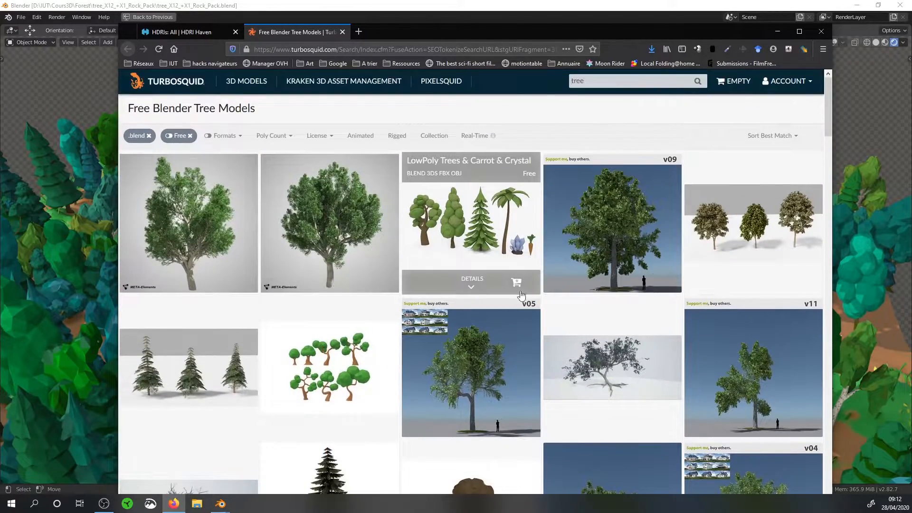
View the page of the free low-poly trees pack with the grey rock and return to the model list.
{"action": "scroll", "coordinate": [520, 292], "scroll_direction": "down", "scroll_amount": 8}
{"action": "left_click", "coordinate": [603, 256]}
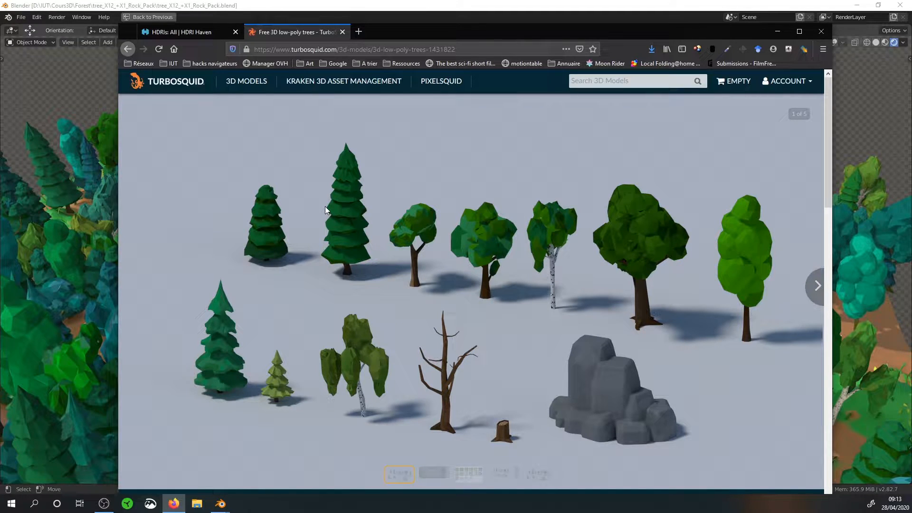
{"action": "left_click", "coordinate": [127, 49]}
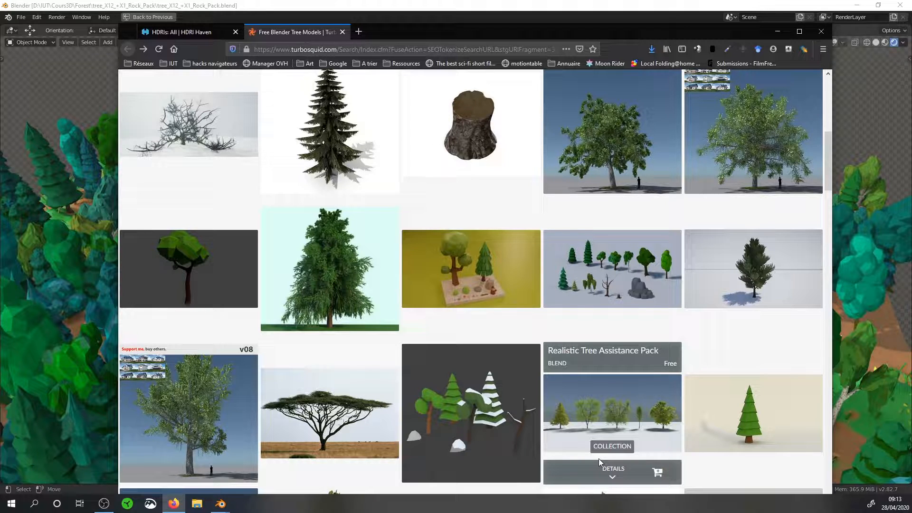
Look at the HDRI Haven results for "forest" and return to Blender.
{"action": "left_click", "coordinate": [180, 32]}
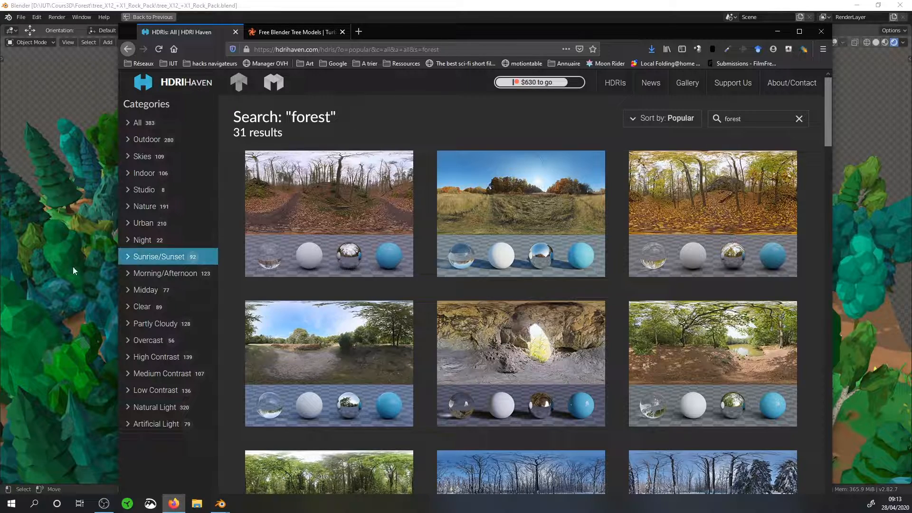
{"action": "left_click", "coordinate": [777, 31]}
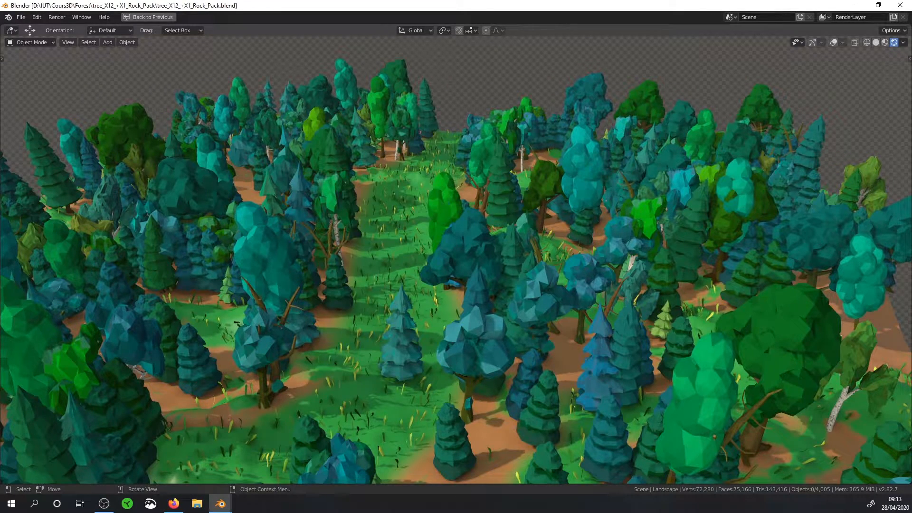
Search the add-ons in the Blender preferences for "land".
{"action": "left_click", "coordinate": [36, 17]}
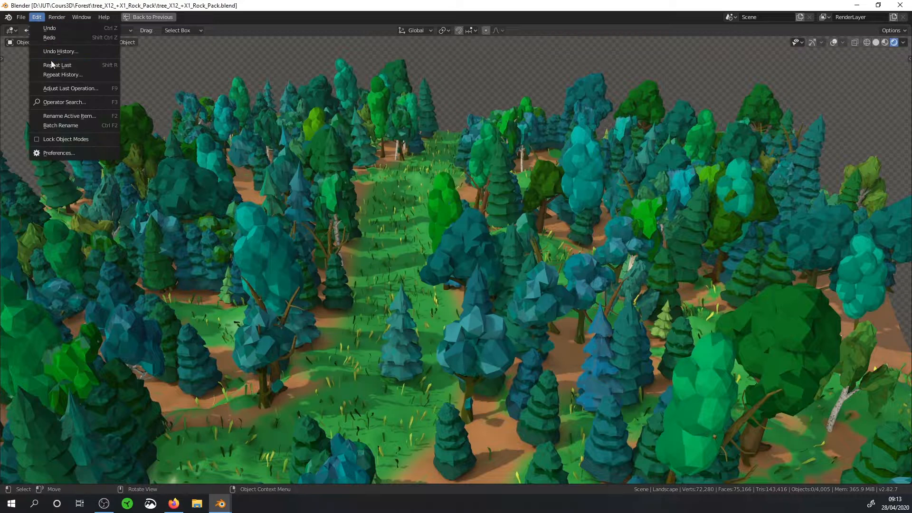
{"action": "left_click", "coordinate": [59, 152]}
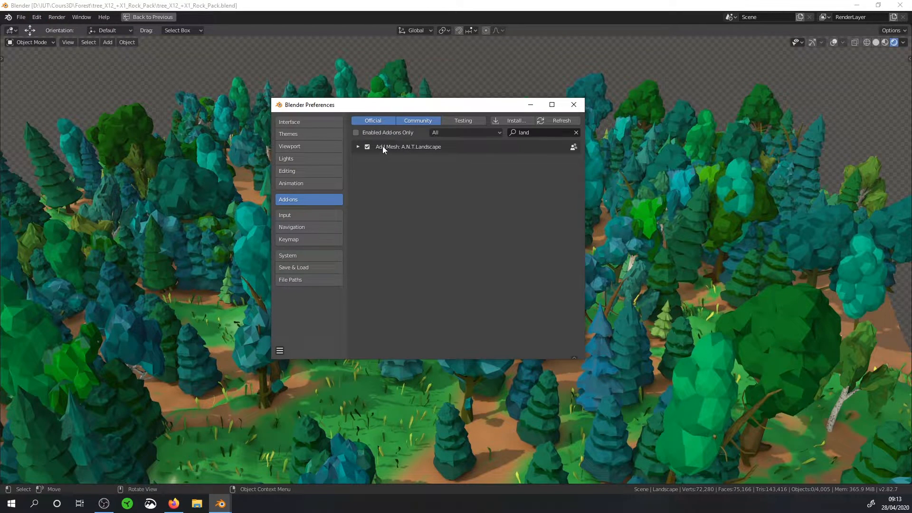
{"action": "left_click", "coordinate": [546, 132]}
{"action": "key", "text": "BackSpace"}
{"action": "type", "text": "land"}
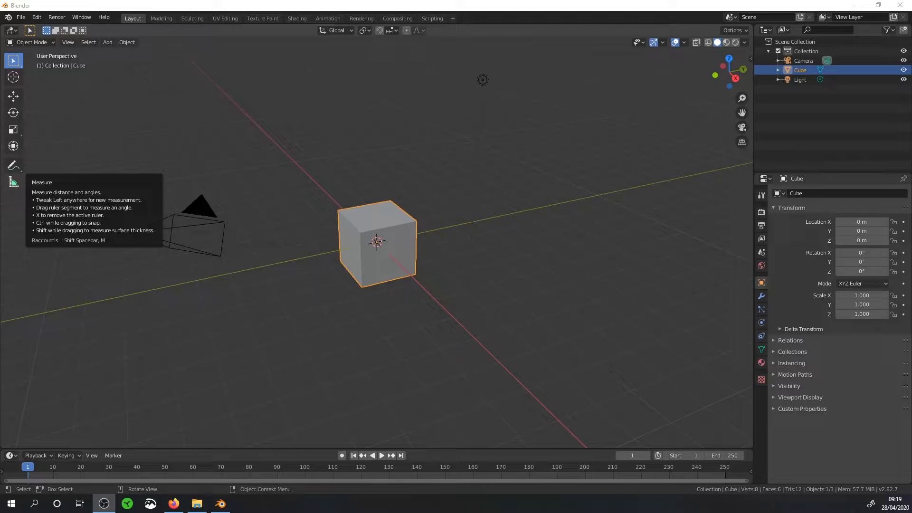
Open tree_X12_+X1_Rock_Pack.blend from the Forest project folder without loading its saved UI.
{"action": "left_click_drag", "start_coordinate": [0, 50], "coordinate": [539, 87]}
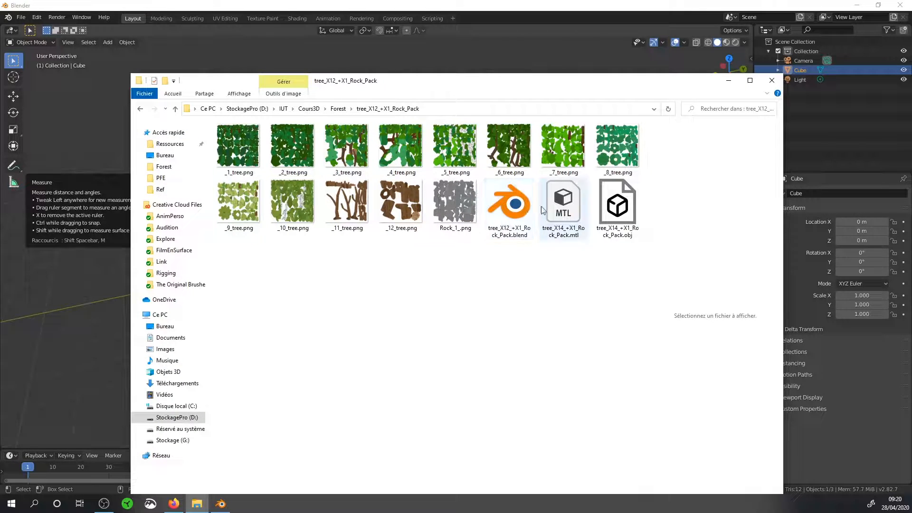
{"action": "left_click", "coordinate": [727, 81]}
{"action": "left_click", "coordinate": [21, 18]}
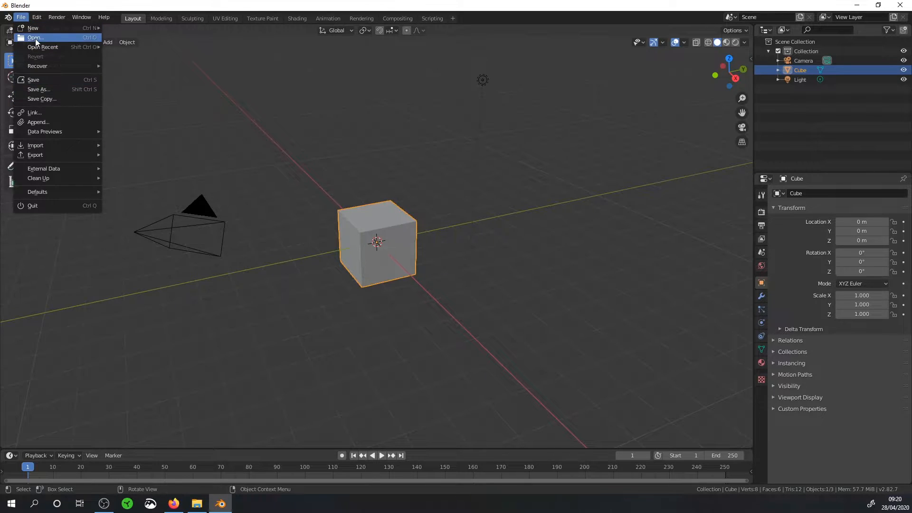
{"action": "left_click", "coordinate": [35, 38]}
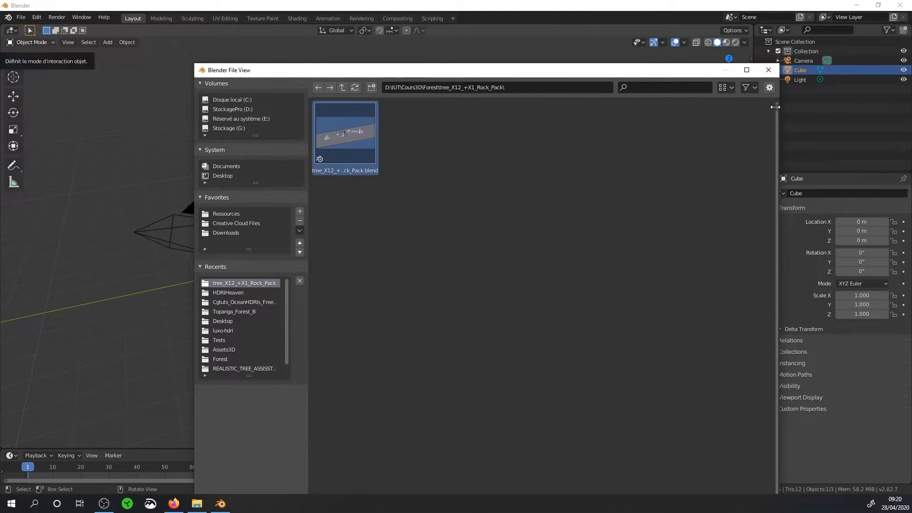
{"action": "left_click", "coordinate": [775, 106]}
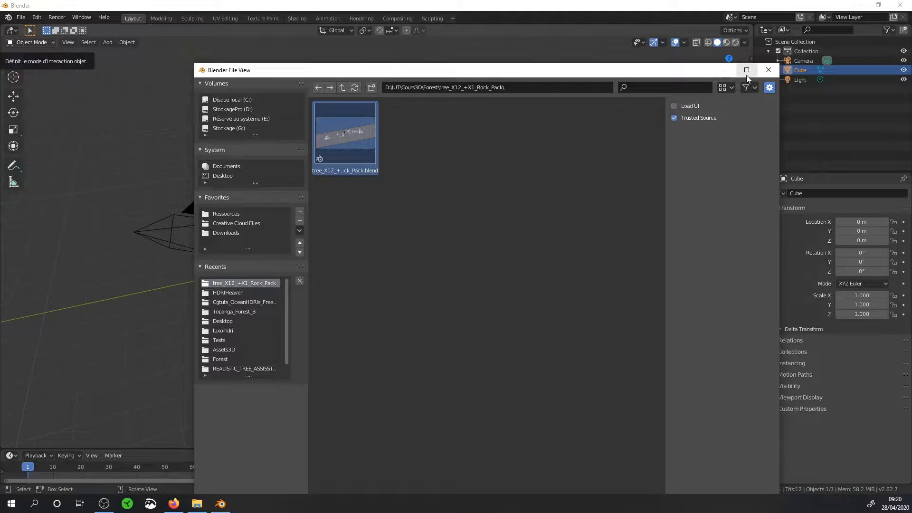
{"action": "left_click_drag", "start_coordinate": [704, 71], "coordinate": [575, 24]}
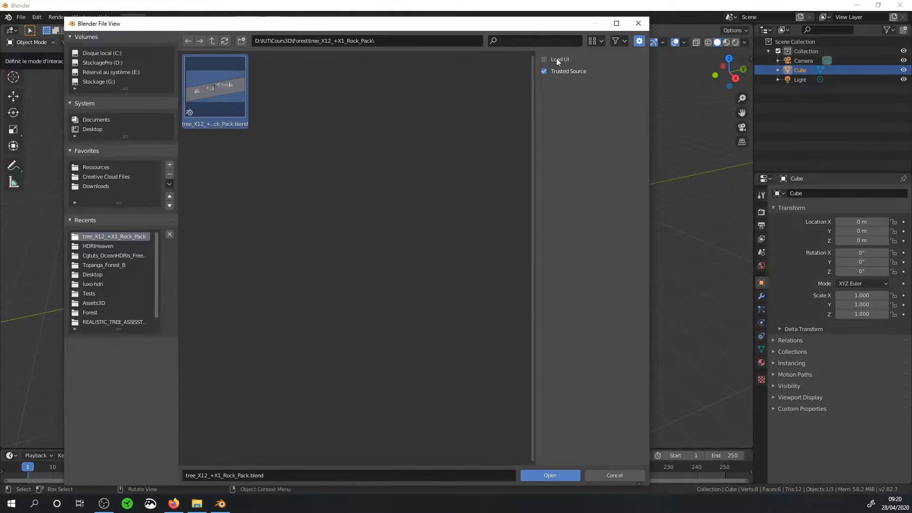
{"action": "left_click", "coordinate": [554, 472]}
Delete the ground plane and the sun lamp, enlarging the Outliner to show the whole object list.
{"action": "middle_click_drag", "start_coordinate": [465, 314], "coordinate": [497, 298]}
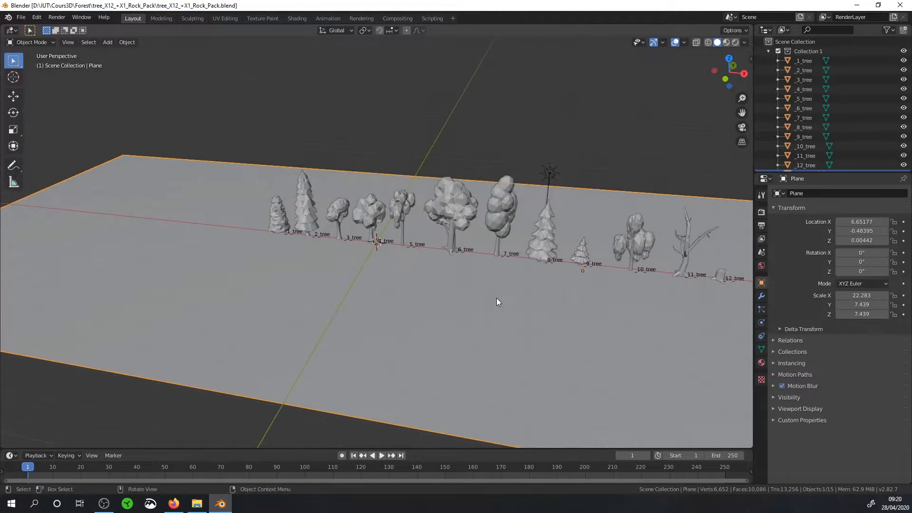
{"action": "left_click_drag", "start_coordinate": [807, 171], "coordinate": [807, 292]}
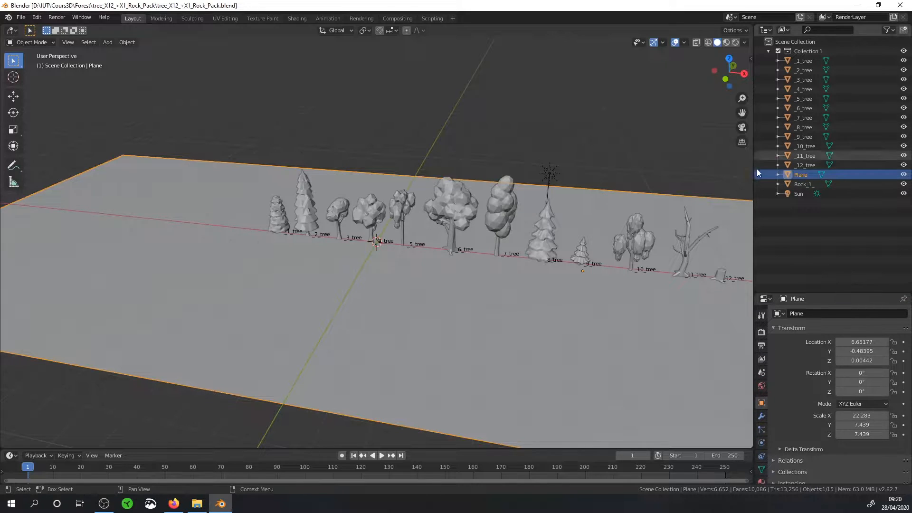
{"action": "key", "text": "Delete"}
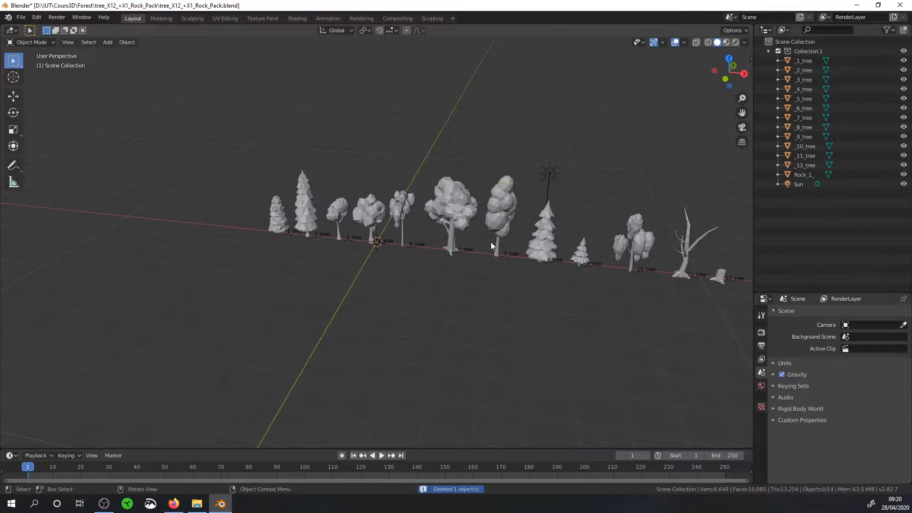
{"action": "left_click", "coordinate": [548, 172]}
{"action": "key", "text": "Delete"}
Rename the collection holding the trees and rock as Arbres.
{"action": "double_click", "coordinate": [803, 51]}
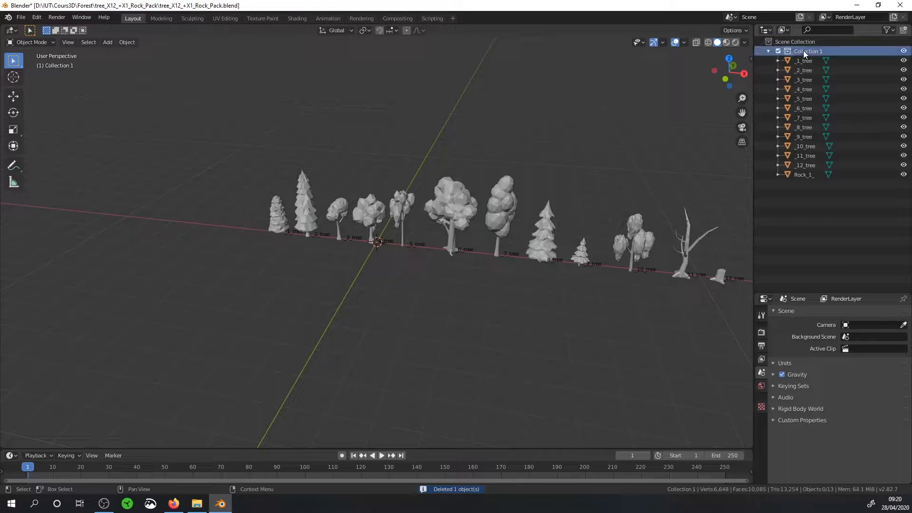
{"action": "type", "text": "V"}
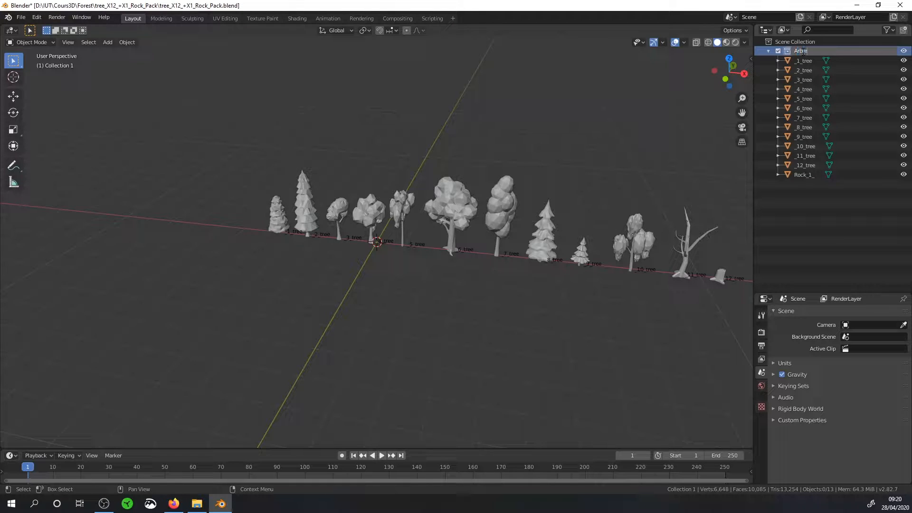
{"action": "key", "text": "Return"}
Select the first conifer, _1_tree, and show its location, rotation, scale and dimensions beside the 3D view.
{"action": "middle_click_drag", "start_coordinate": [387, 163], "coordinate": [486, 224]}
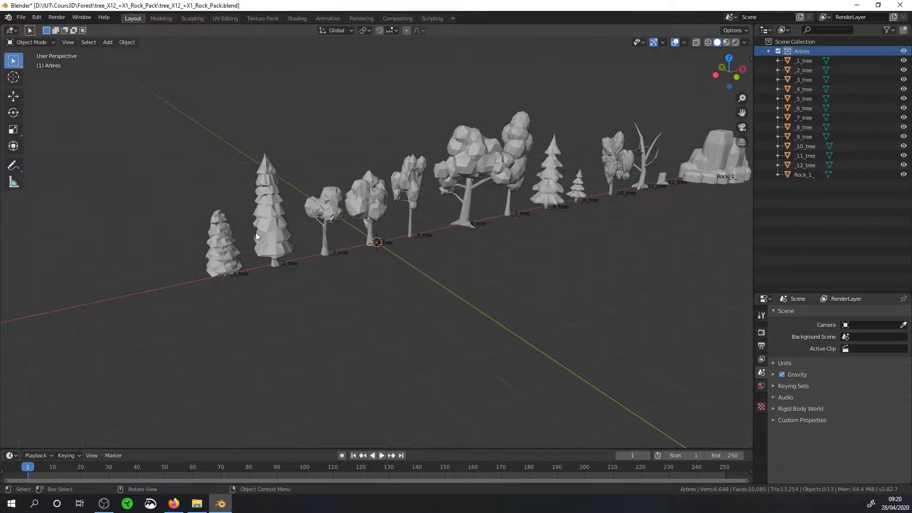
{"action": "left_click", "coordinate": [751, 58]}
{"action": "left_click", "coordinate": [220, 224]}
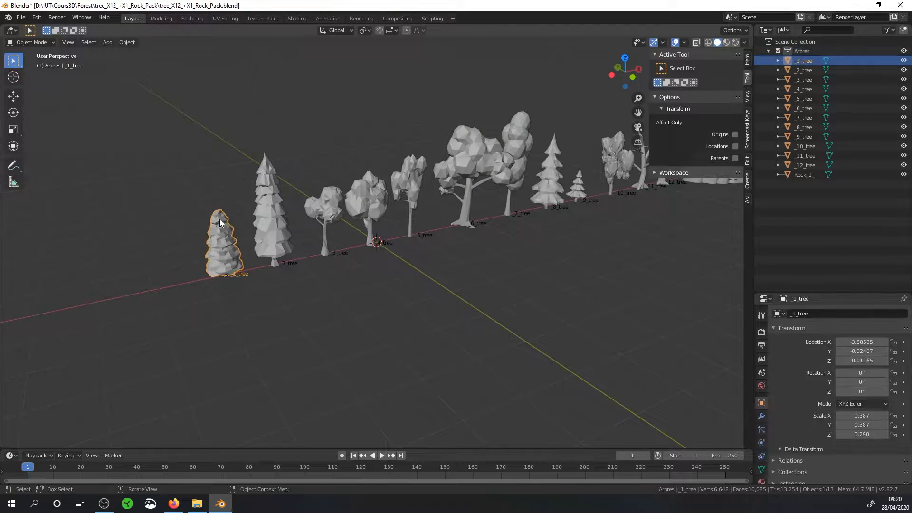
{"action": "left_click", "coordinate": [747, 60]}
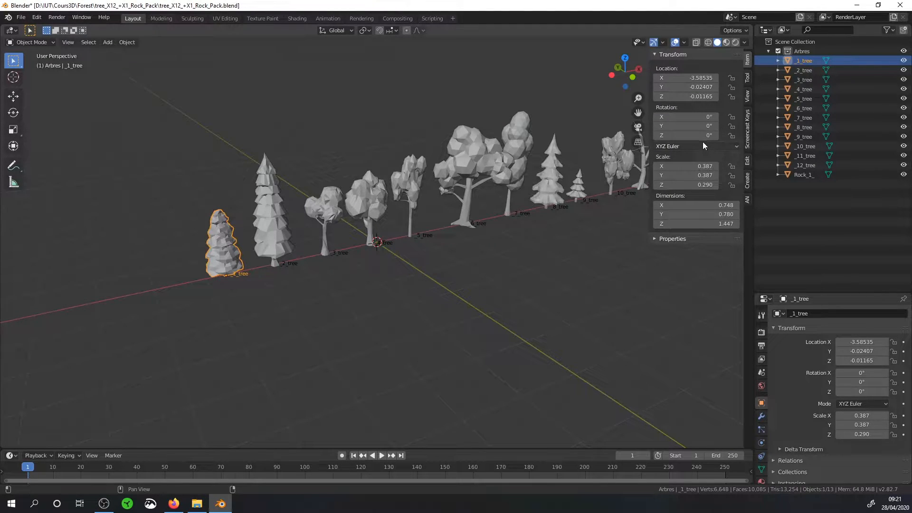
{"action": "middle_click_drag", "start_coordinate": [523, 199], "coordinate": [384, 192]}
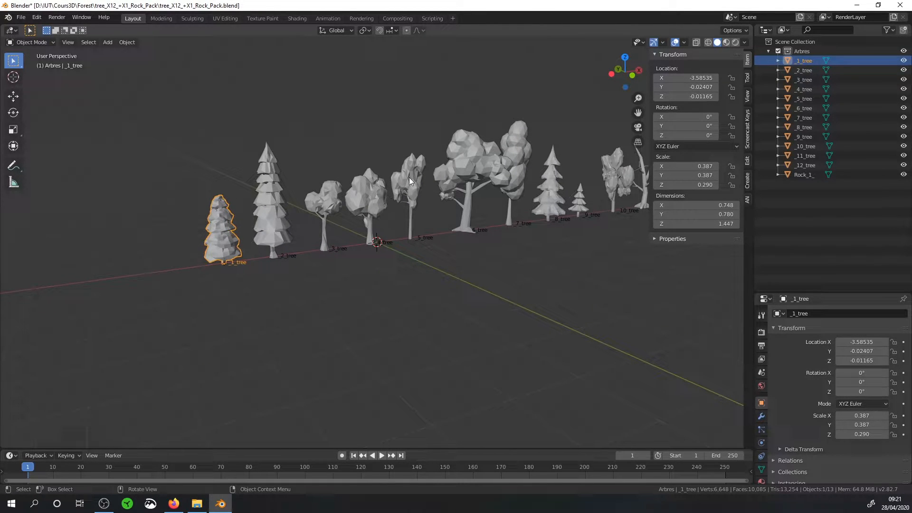
{"action": "middle_click_drag", "start_coordinate": [359, 223], "coordinate": [363, 247]}
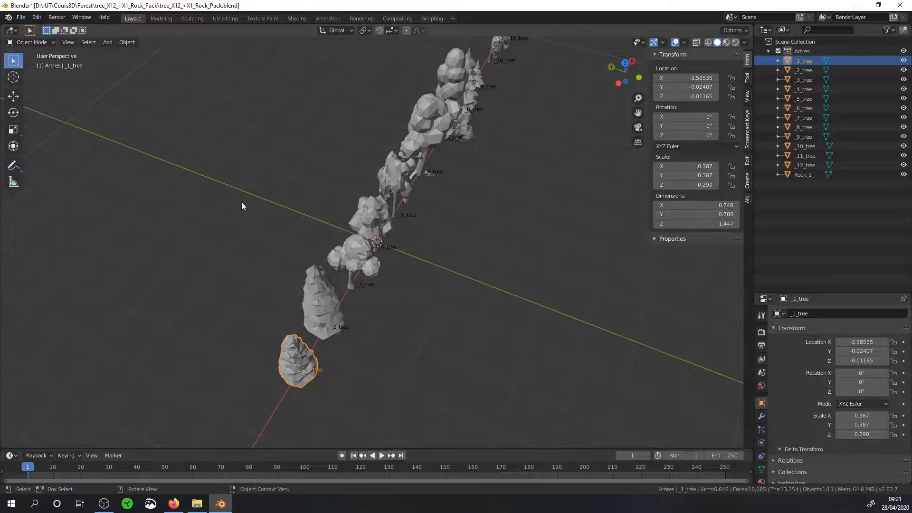
{"action": "middle_click_drag", "start_coordinate": [375, 214], "coordinate": [219, 208]}
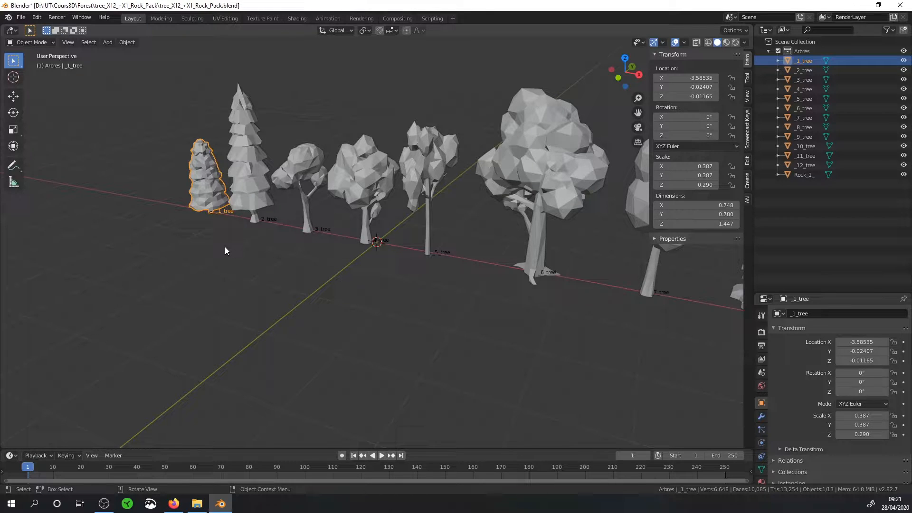
Examine the trunk base and origin point of the first conifer against the ground axis in front view.
{"action": "middle_click_drag", "start_coordinate": [454, 336], "coordinate": [641, 303]}
{"action": "key", "text": "KP_1"}
{"action": "scroll", "coordinate": [357, 266], "scroll_direction": "up", "scroll_amount": 5}
{"action": "middle_click_drag", "start_coordinate": [293, 288], "coordinate": [695, 301], "text": "shift"}
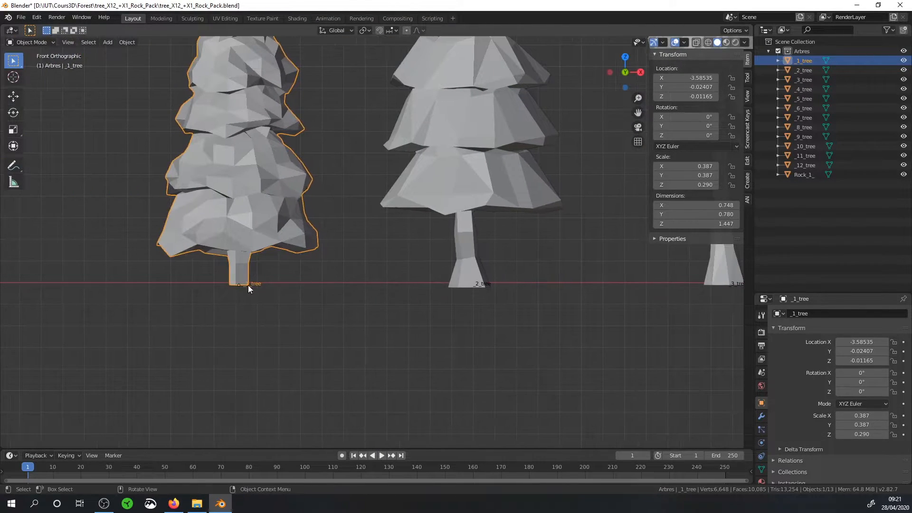
{"action": "middle_click_drag", "start_coordinate": [246, 278], "coordinate": [369, 264], "text": "shift"}
{"action": "scroll", "coordinate": [369, 264], "scroll_direction": "up", "scroll_amount": 6}
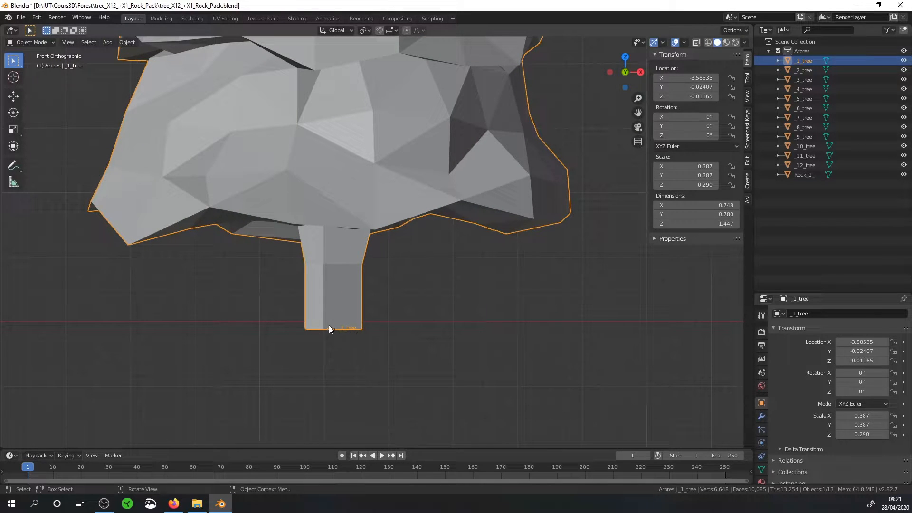
{"action": "scroll", "coordinate": [334, 330], "scroll_direction": "down", "scroll_amount": 2}
{"action": "middle_click_drag", "start_coordinate": [479, 319], "coordinate": [455, 326], "text": "shift"}
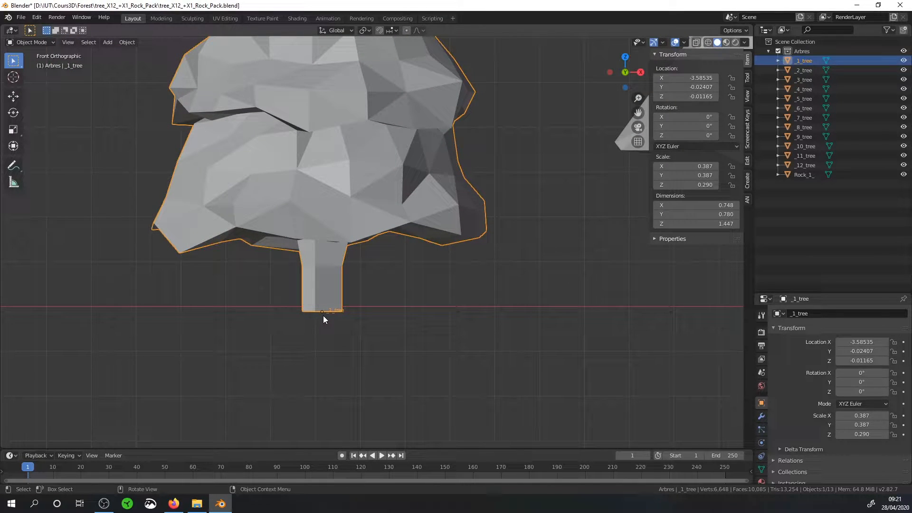
{"action": "middle_click_drag", "start_coordinate": [322, 315], "coordinate": [344, 289]}
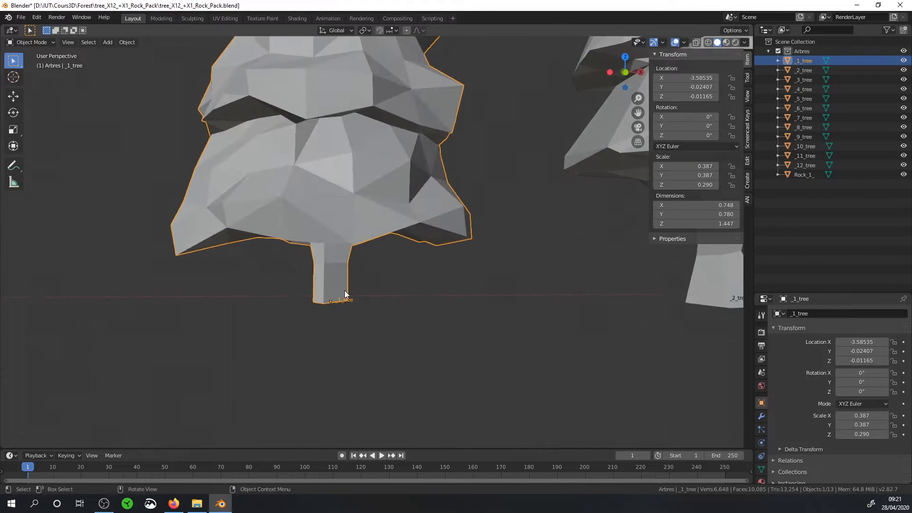
{"action": "key", "text": "KP_1"}
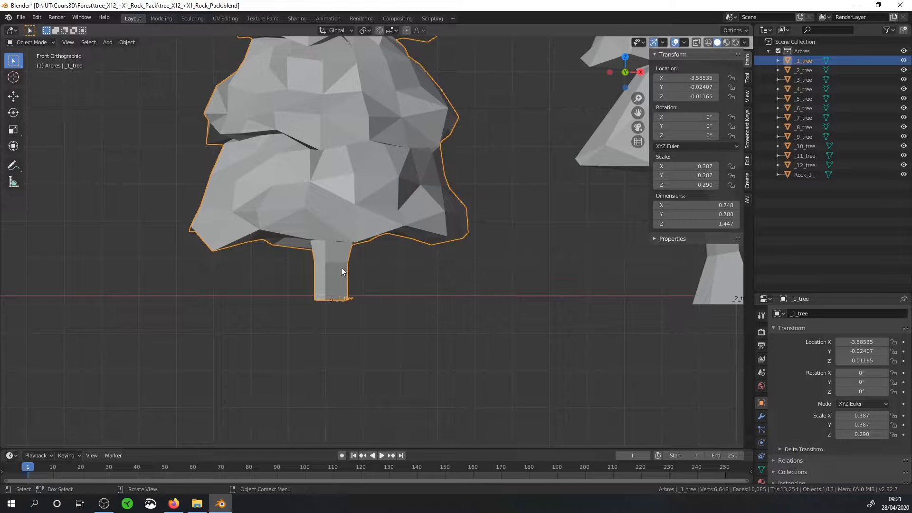
Move the entire mesh of the first conifer down along Z in Edit Mode to a local median Z of about 2.50.
{"action": "key", "text": "Tab"}
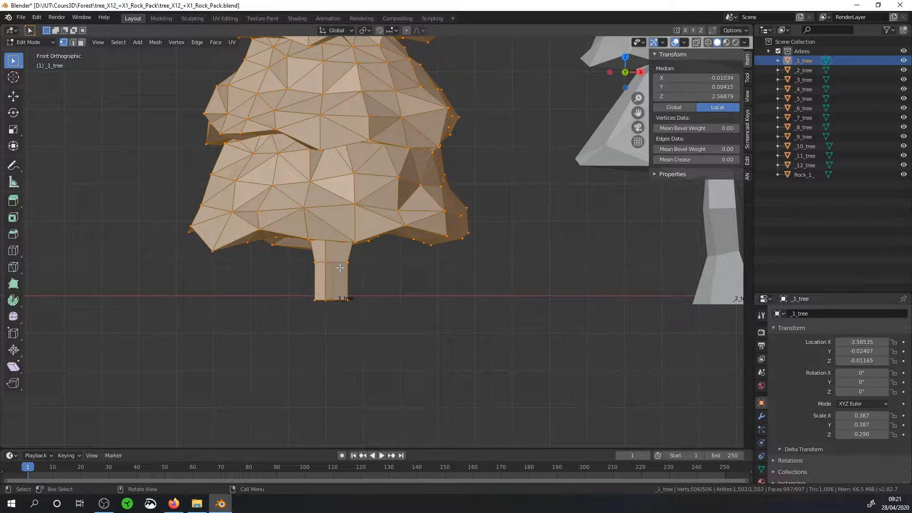
{"action": "key", "text": "g"}
{"action": "key", "text": "z"}
{"action": "left_click", "coordinate": [340, 273]}
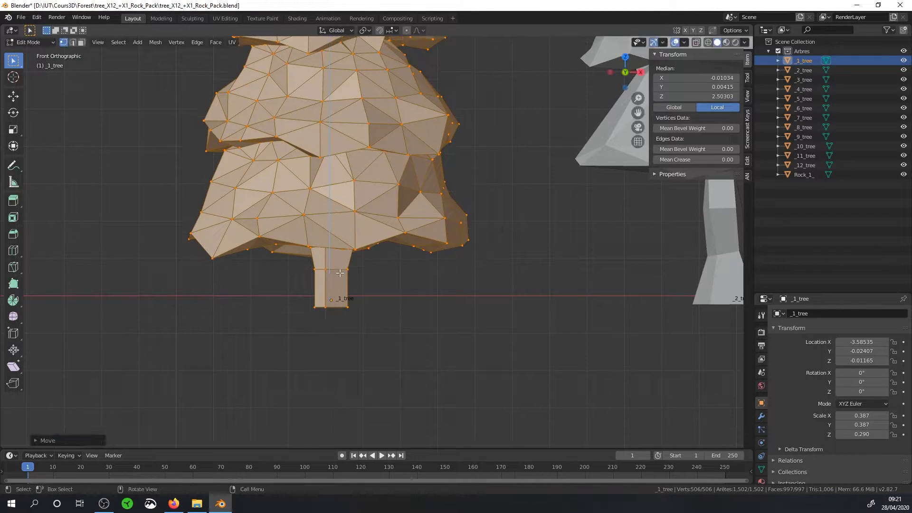
Leave Edit Mode on the first conifer and activate the Move tool to show its gizmo at the trunk base in front view.
{"action": "scroll", "coordinate": [337, 332], "scroll_direction": "up", "scroll_amount": 3}
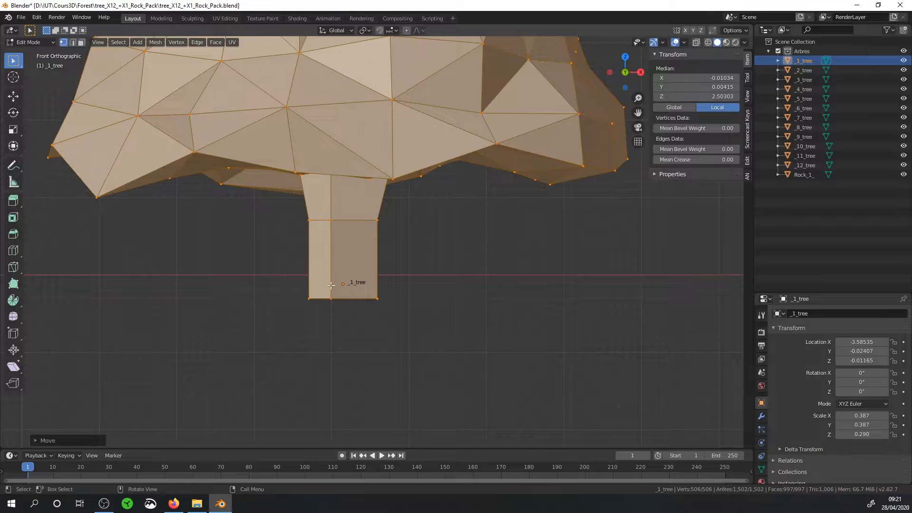
{"action": "scroll", "coordinate": [328, 284], "scroll_direction": "up", "scroll_amount": 2}
{"action": "key", "text": "Tab"}
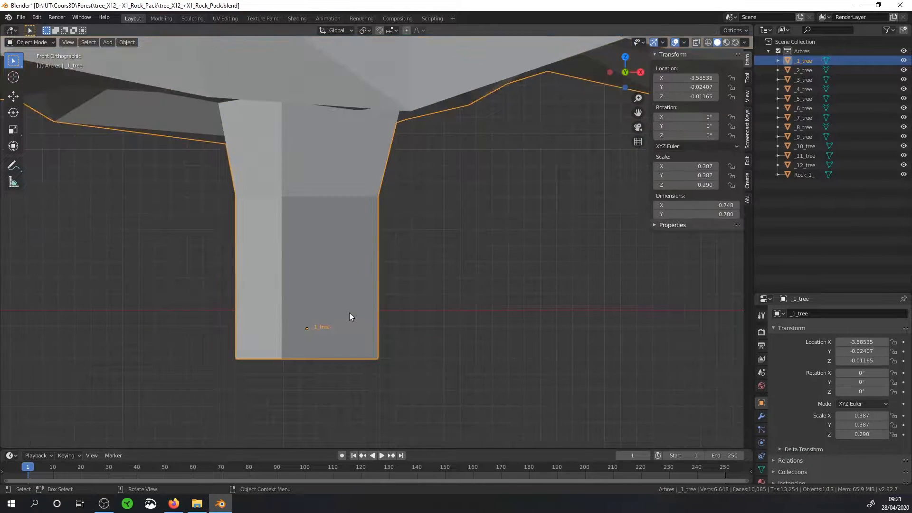
{"action": "left_click", "coordinate": [13, 96]}
{"action": "middle_click_drag", "start_coordinate": [329, 287], "coordinate": [303, 303]}
{"action": "key", "text": "KP_1"}
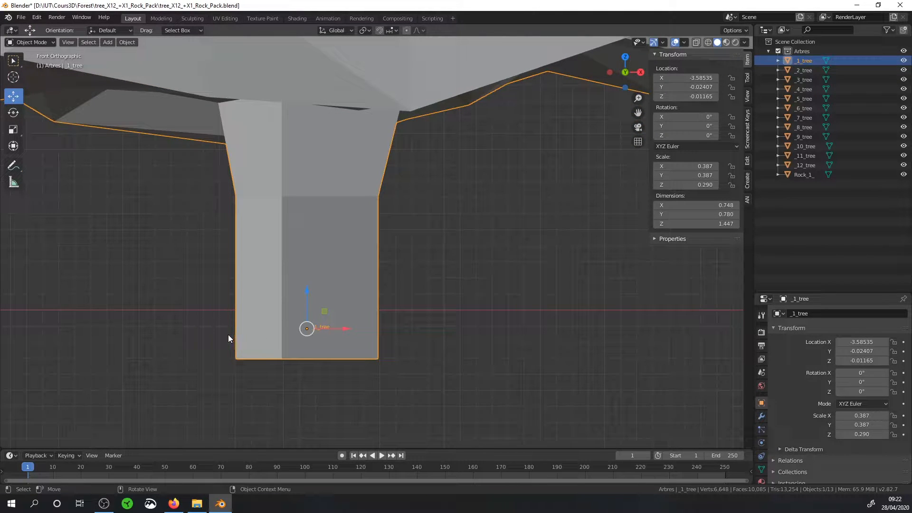
Annotate the origin's level with two rough horizontal strokes across the first conifer's trunk base, and delete the annotations.
{"action": "left_click", "coordinate": [12, 165]}
{"action": "left_click_drag", "start_coordinate": [207, 333], "coordinate": [445, 338]}
{"action": "left_click_drag", "start_coordinate": [219, 330], "coordinate": [442, 325]}
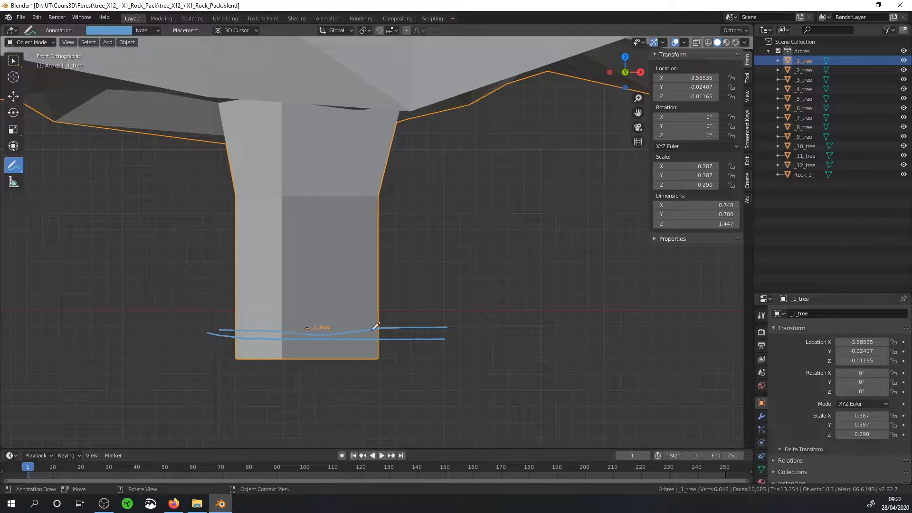
{"action": "left_click", "coordinate": [747, 97]}
{"action": "left_click", "coordinate": [662, 307]}
Rotate the first conifer -90° about the global X axis in Object Mode.
{"action": "scroll", "coordinate": [407, 244], "scroll_direction": "down", "scroll_amount": 3}
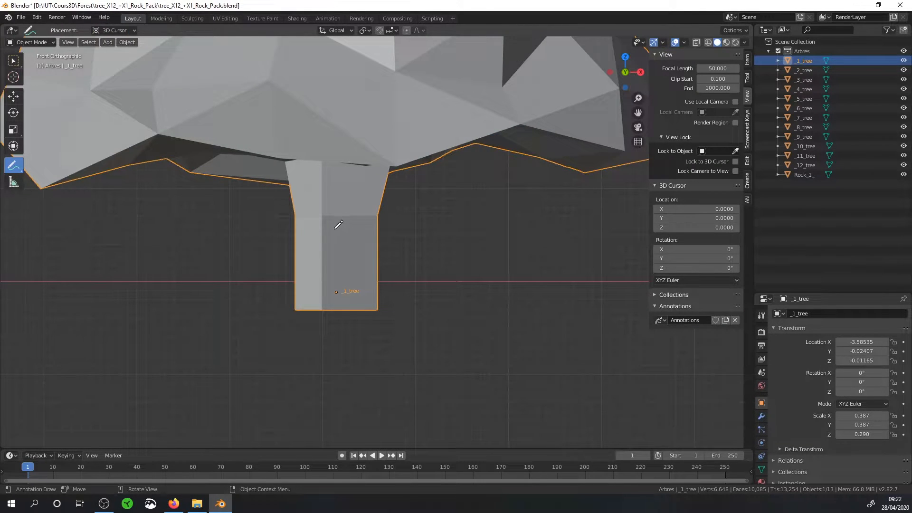
{"action": "scroll", "coordinate": [352, 257], "scroll_direction": "down", "scroll_amount": 6}
{"action": "scroll", "coordinate": [352, 256], "scroll_direction": "down", "scroll_amount": 2}
{"action": "middle_click_drag", "start_coordinate": [351, 256], "coordinate": [368, 261]}
{"action": "left_click", "coordinate": [13, 96]}
{"action": "middle_click_drag", "start_coordinate": [364, 184], "coordinate": [359, 216]}
{"action": "middle_click_drag", "start_coordinate": [358, 216], "coordinate": [374, 245]}
{"action": "type", "text": "rx"}
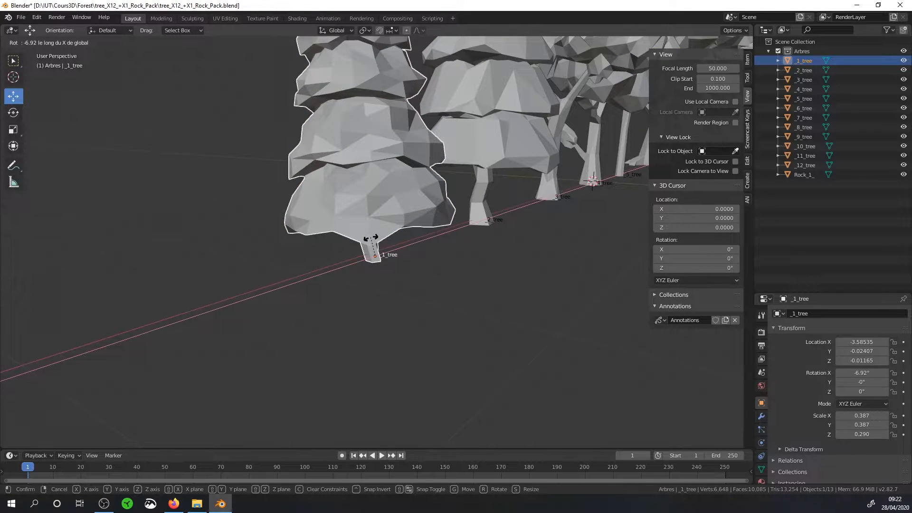
{"action": "type", "text": "-90"}
{"action": "key", "text": "Return"}
Select all the remaining upright objects together, from _2_tree through _12_tree plus Rock_1_.
{"action": "middle_click_drag", "start_coordinate": [365, 232], "coordinate": [441, 156]}
{"action": "scroll", "coordinate": [441, 156], "scroll_direction": "up", "scroll_amount": 3}
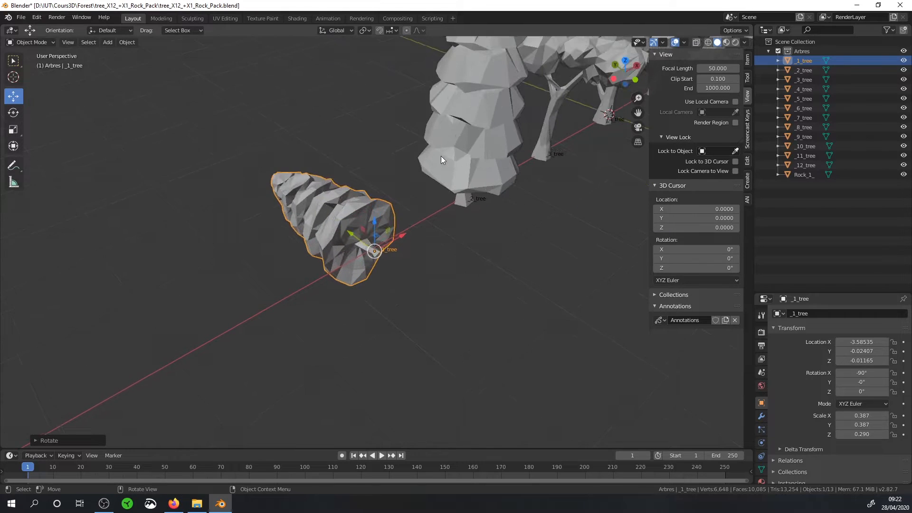
{"action": "left_click", "coordinate": [474, 173]}
{"action": "key", "text": "KP_1"}
{"action": "scroll", "coordinate": [566, 256], "scroll_direction": "up", "scroll_amount": 5}
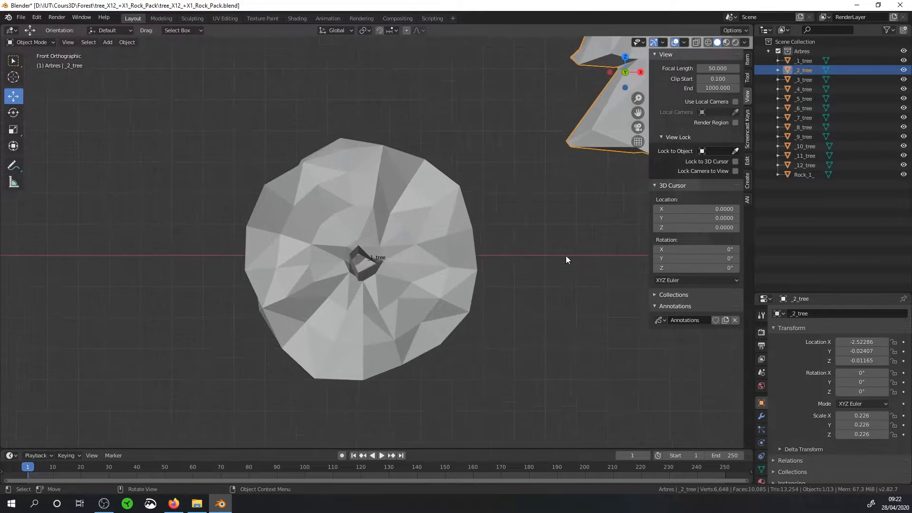
{"action": "scroll", "coordinate": [565, 255], "scroll_direction": "down", "scroll_amount": 5}
{"action": "left_click_drag", "start_coordinate": [144, 195], "coordinate": [535, 207], "text": "shift"}
{"action": "left_click", "coordinate": [585, 193], "text": "shift"}
{"action": "scroll", "coordinate": [518, 235], "scroll_direction": "down", "scroll_amount": 4}
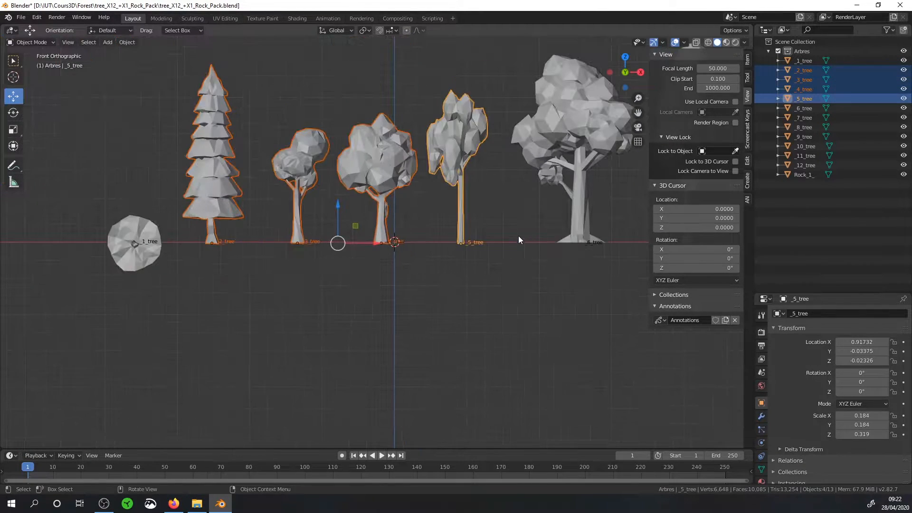
{"action": "scroll", "coordinate": [347, 284], "scroll_direction": "up", "scroll_amount": 2}
{"action": "left_click", "coordinate": [389, 232], "text": "shift"}
{"action": "left_click", "coordinate": [499, 180], "text": "shift"}
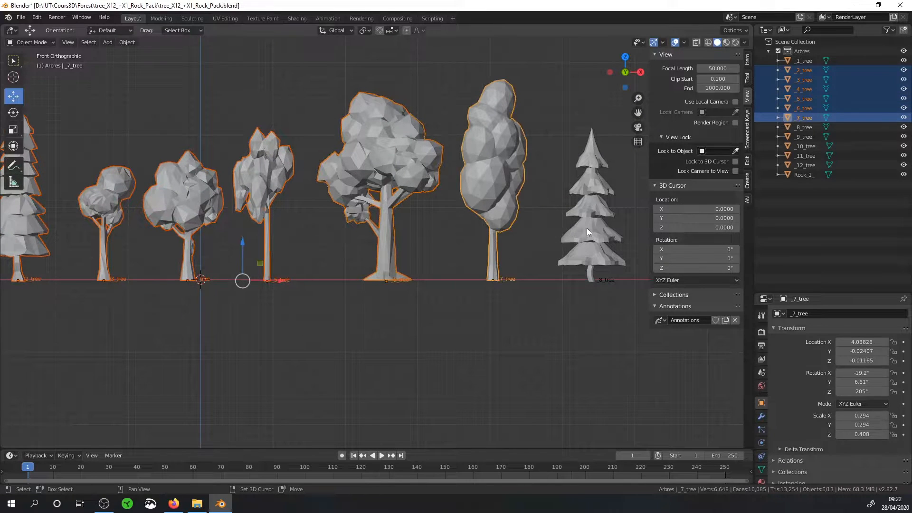
{"action": "left_click", "coordinate": [591, 241], "text": "shift"}
{"action": "middle_click_drag", "start_coordinate": [590, 241], "coordinate": [298, 242], "text": "shift"}
{"action": "left_click", "coordinate": [383, 251], "text": "shift"}
{"action": "left_click", "coordinate": [491, 237], "text": "shift"}
{"action": "left_click", "coordinate": [587, 242], "text": "shift"}
{"action": "middle_click_drag", "start_coordinate": [543, 256], "coordinate": [218, 261], "text": "shift"}
{"action": "left_click", "coordinate": [335, 272], "text": "shift"}
{"action": "left_click", "coordinate": [439, 268], "text": "shift"}
Move the meshes of the selected trees and rock slightly down along global Z in Edit Mode, and return to Object Mode.
{"action": "scroll", "coordinate": [309, 268], "scroll_direction": "up", "scroll_amount": 5}
{"action": "key", "text": "Tab"}
{"action": "scroll", "coordinate": [449, 333], "scroll_direction": "up", "scroll_amount": 3}
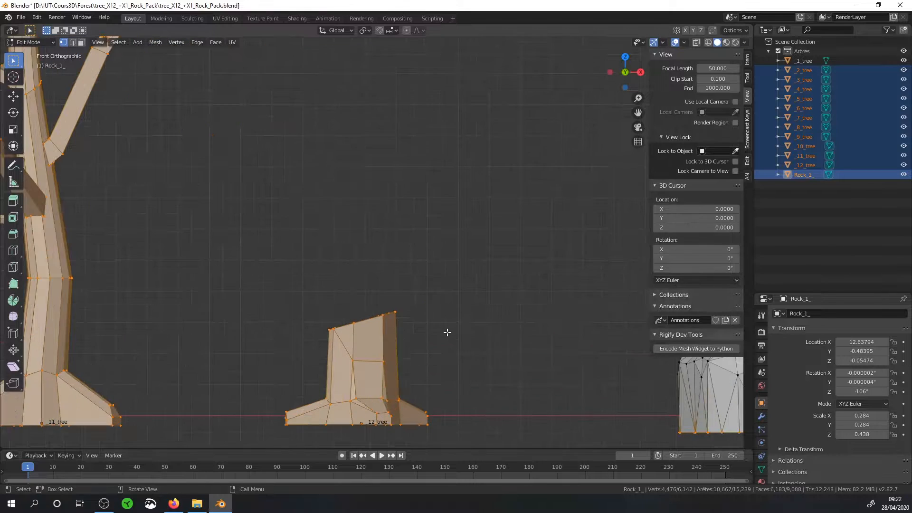
{"action": "key", "text": "Tab"}
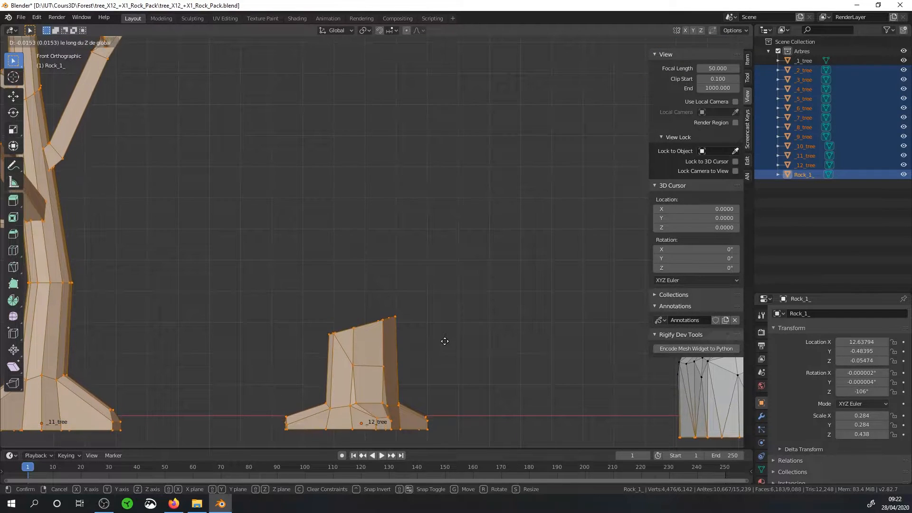
Rotate the selected trees and rock -90° about the global X axis.
{"action": "middle_click_drag", "start_coordinate": [444, 340], "coordinate": [353, 328]}
{"action": "type", "text": "rx"}
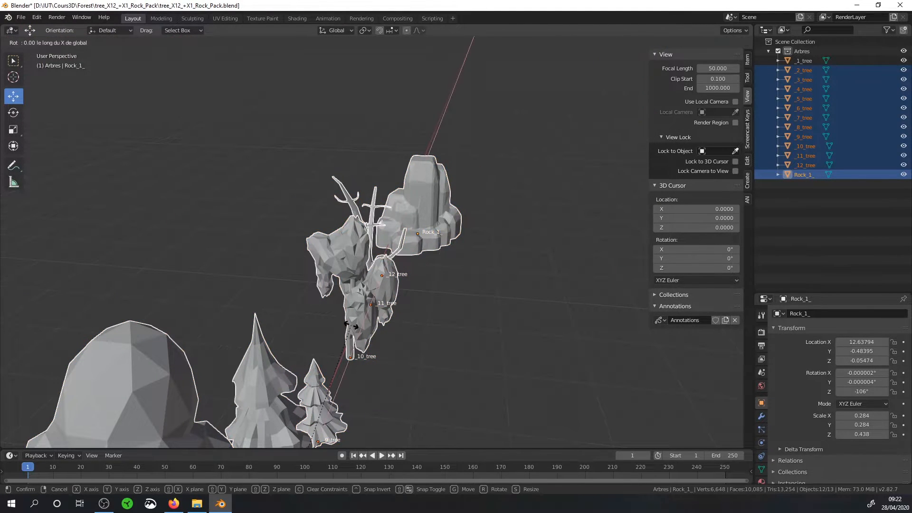
{"action": "type", "text": "-90"}
{"action": "key", "text": "Return"}
Select every tree and the rock, and apply their rotation and scale.
{"action": "middle_click_drag", "start_coordinate": [351, 325], "coordinate": [392, 241]}
{"action": "key", "text": "a"}
{"action": "middle_click_drag", "start_coordinate": [443, 251], "coordinate": [437, 225]}
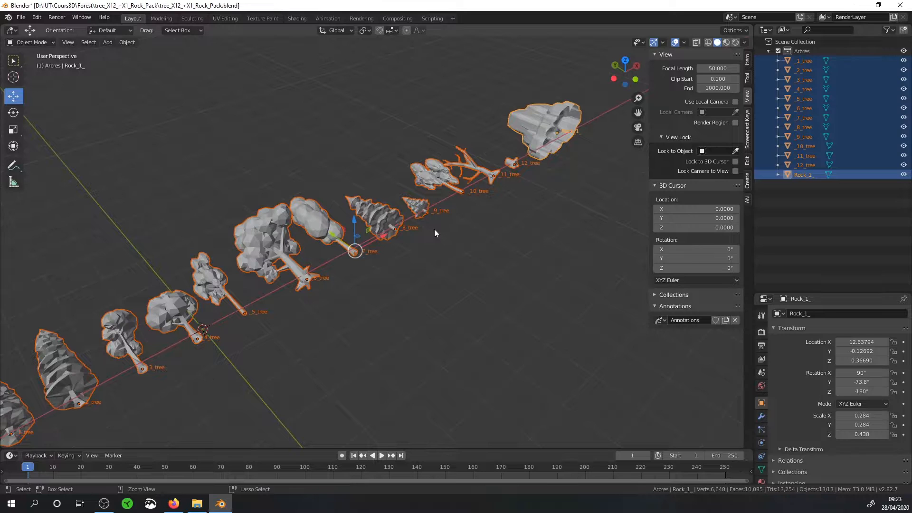
{"action": "key", "text": "ctrl+a"}
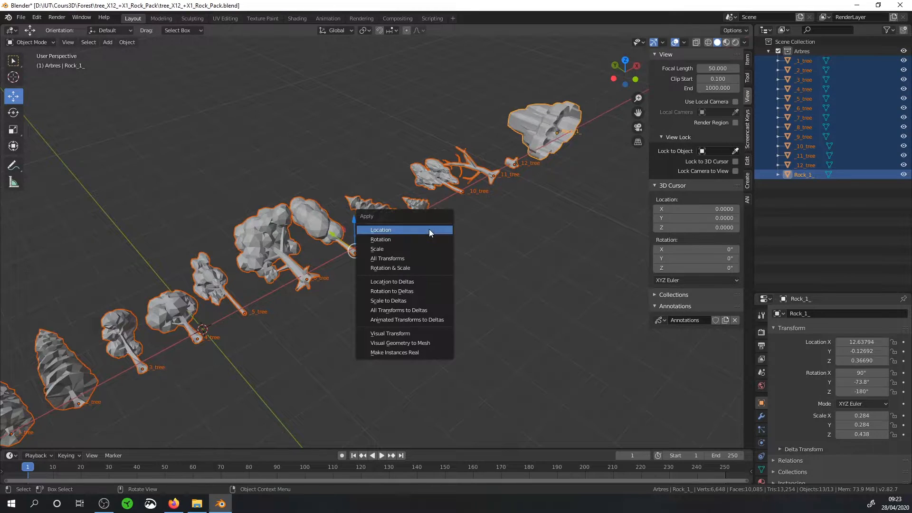
{"action": "left_click", "coordinate": [387, 266]}
Set the scene's render engine to Eevee.
{"action": "scroll", "coordinate": [361, 292], "scroll_direction": "down", "scroll_amount": 5}
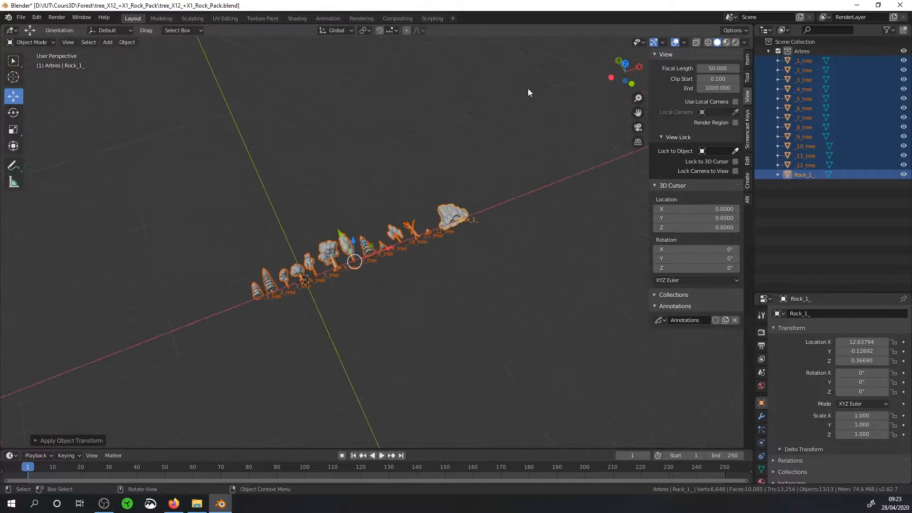
{"action": "left_click", "coordinate": [761, 332]}
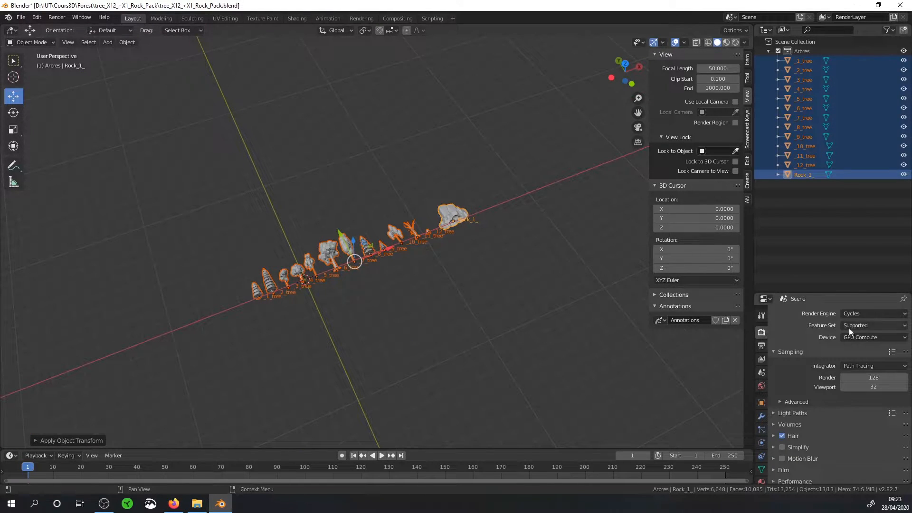
{"action": "left_click", "coordinate": [856, 313]}
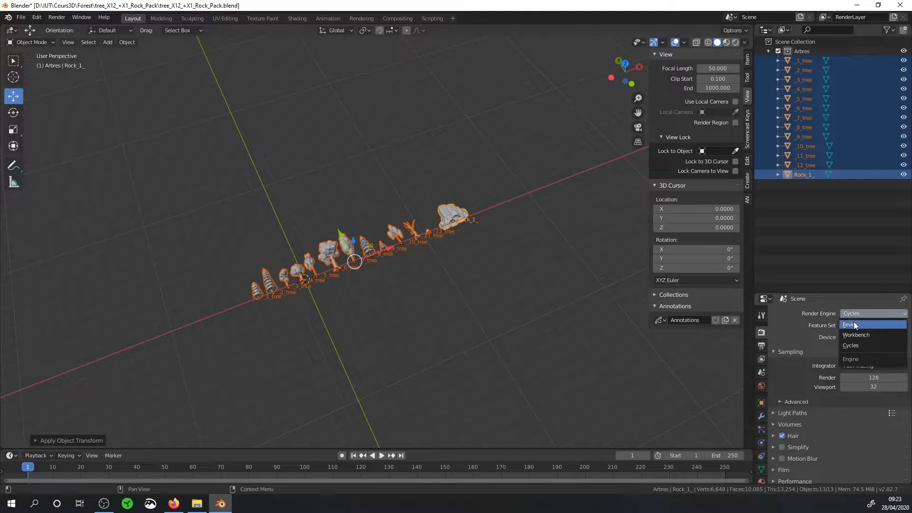
{"action": "left_click", "coordinate": [854, 321]}
Switch to the Shading workspace and select the first conifer, _1_tree, to bring up its material nodes.
{"action": "middle_click_drag", "start_coordinate": [364, 238], "coordinate": [436, 194]}
{"action": "scroll", "coordinate": [477, 221], "scroll_direction": "up", "scroll_amount": 4}
{"action": "mouse_move", "coordinate": [477, 221]}
{"action": "middle_mouse_down"}
{"action": "mouse_move", "coordinate": [394, 147]}
{"action": "mouse_move", "coordinate": [305, 44]}
{"action": "mouse_move", "coordinate": [304, 140]}
{"action": "mouse_move", "coordinate": [303, 129]}
{"action": "mouse_move", "coordinate": [363, 155]}
{"action": "middle_mouse_up"}
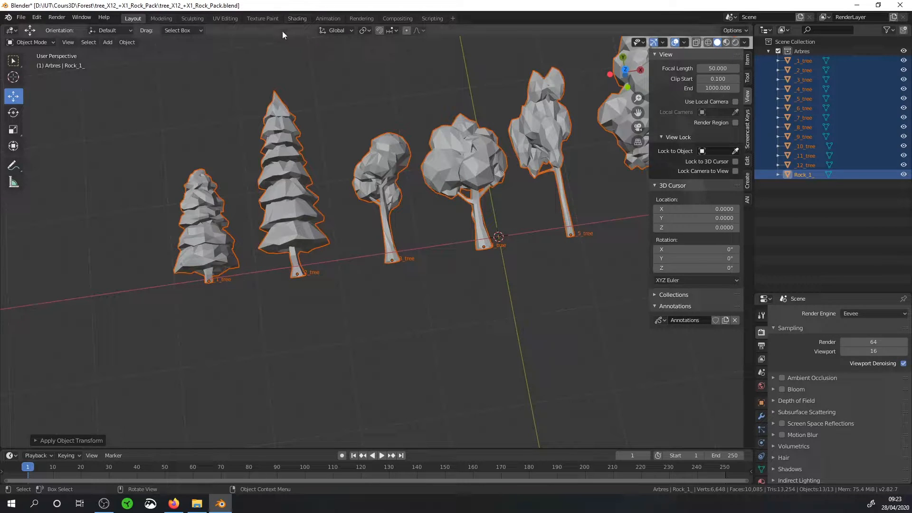
{"action": "left_click", "coordinate": [299, 18]}
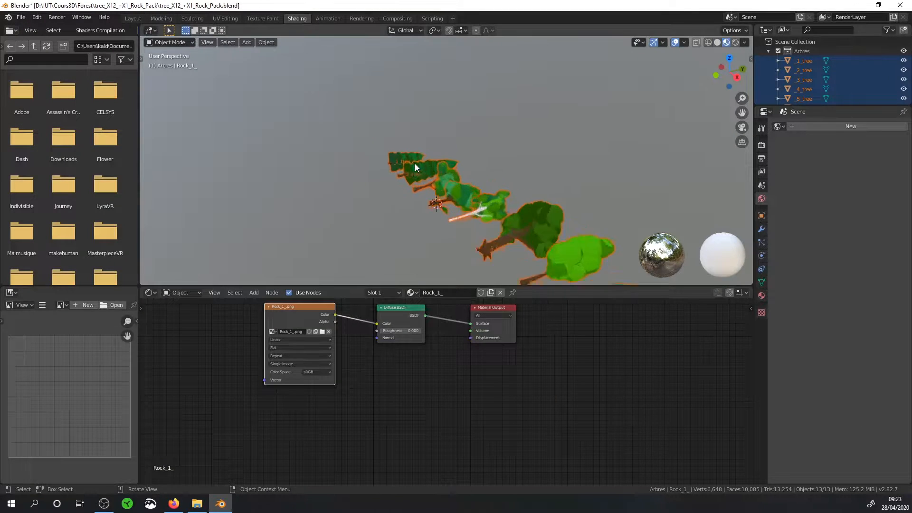
{"action": "middle_click_drag", "start_coordinate": [467, 208], "coordinate": [541, 155]}
{"action": "left_click", "coordinate": [467, 195]}
{"action": "middle_click_drag", "start_coordinate": [467, 195], "coordinate": [506, 175]}
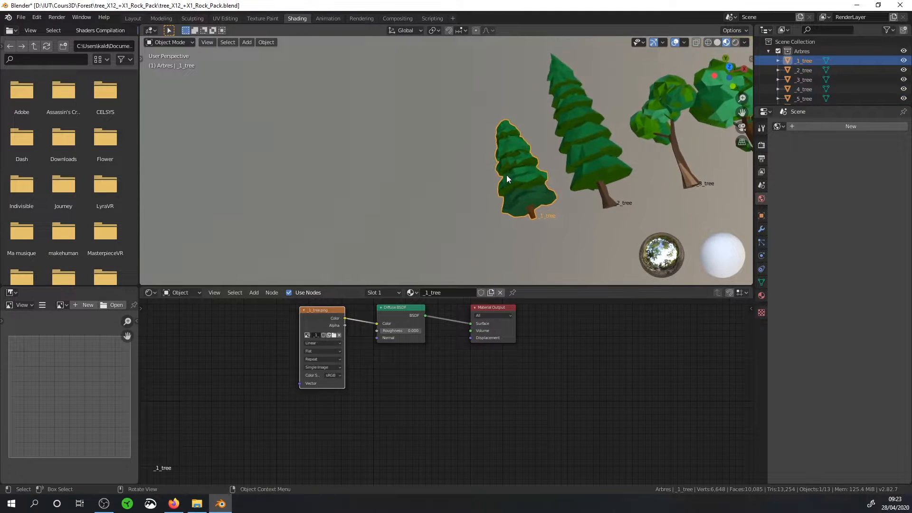
{"action": "scroll", "coordinate": [507, 179], "scroll_direction": "up", "scroll_amount": 2}
{"action": "scroll", "coordinate": [328, 378], "scroll_direction": "up", "scroll_amount": 4}
{"action": "middle_click_drag", "start_coordinate": [238, 307], "coordinate": [421, 373]}
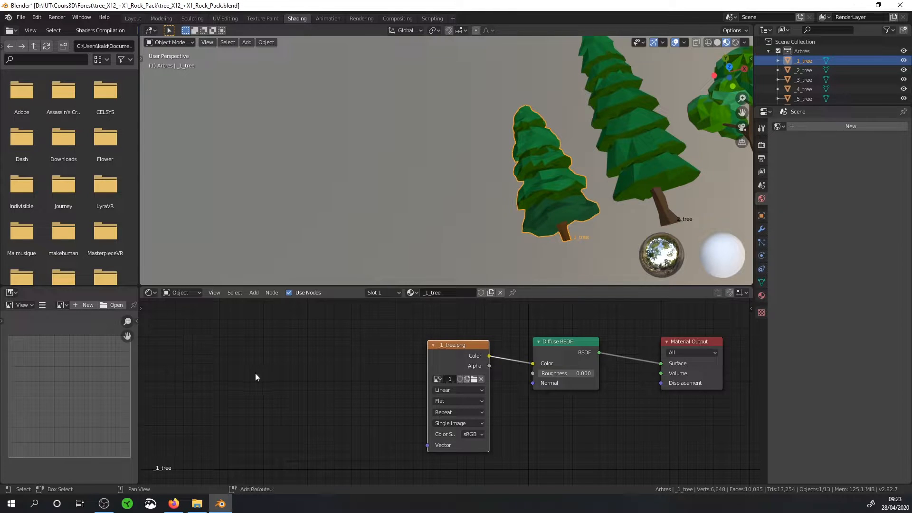
Move the _1_tree.png texture node well away from the Diffuse BSDF and add an Object Info node just beneath it.
{"action": "left_click_drag", "start_coordinate": [447, 345], "coordinate": [178, 351]}
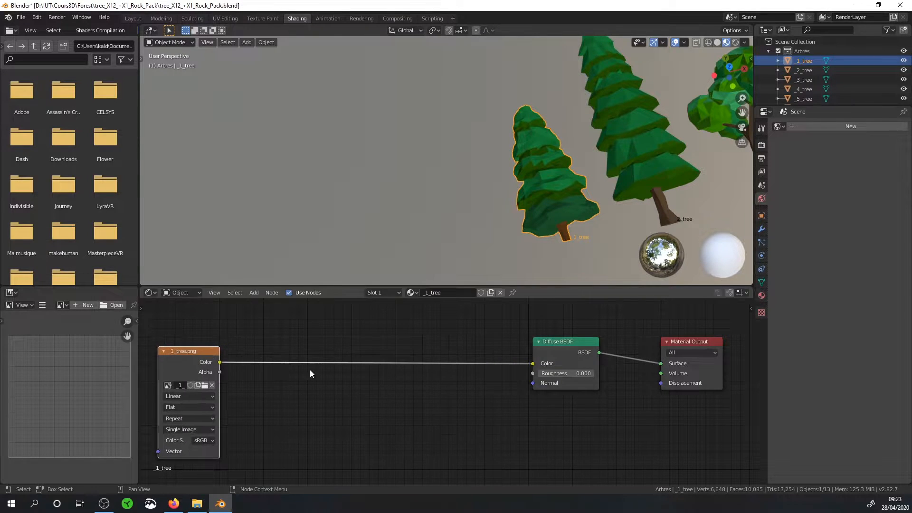
{"action": "key", "text": "shift+a"}
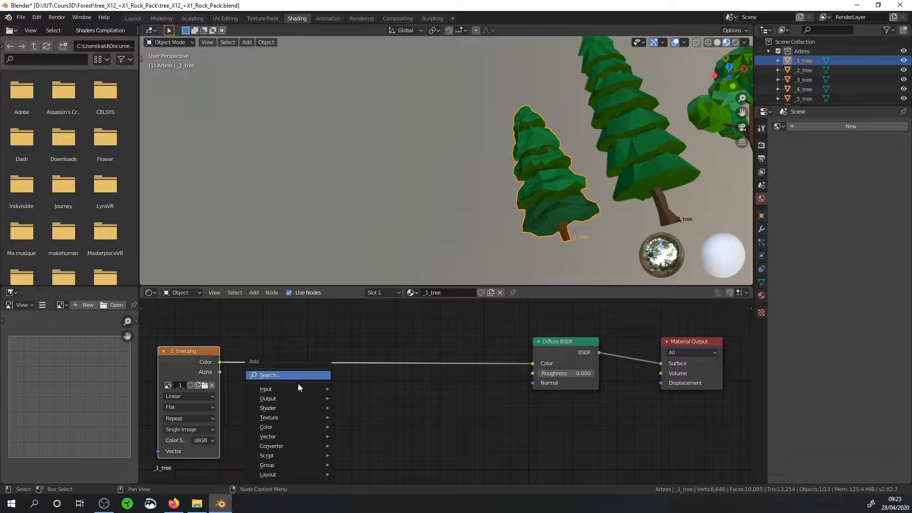
{"action": "mouse_move", "coordinate": [294, 388]}
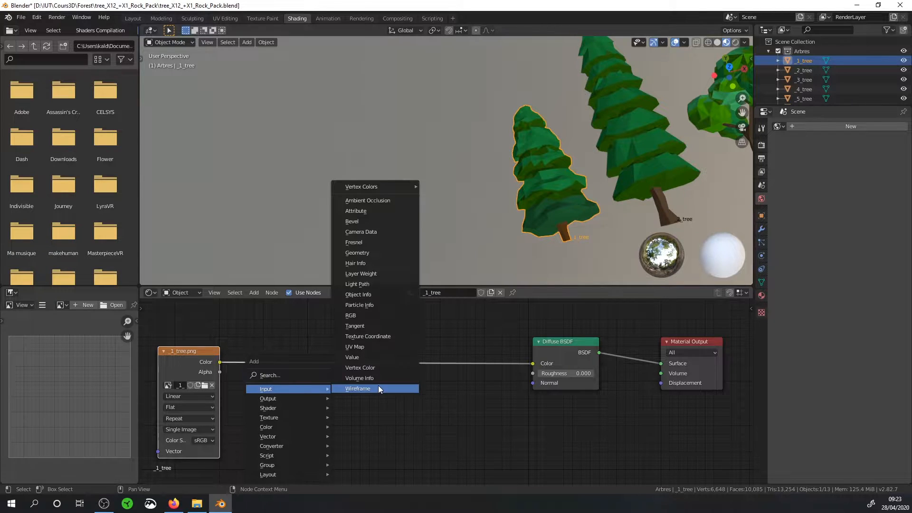
{"action": "left_click", "coordinate": [377, 298]}
{"action": "left_click", "coordinate": [295, 432]}
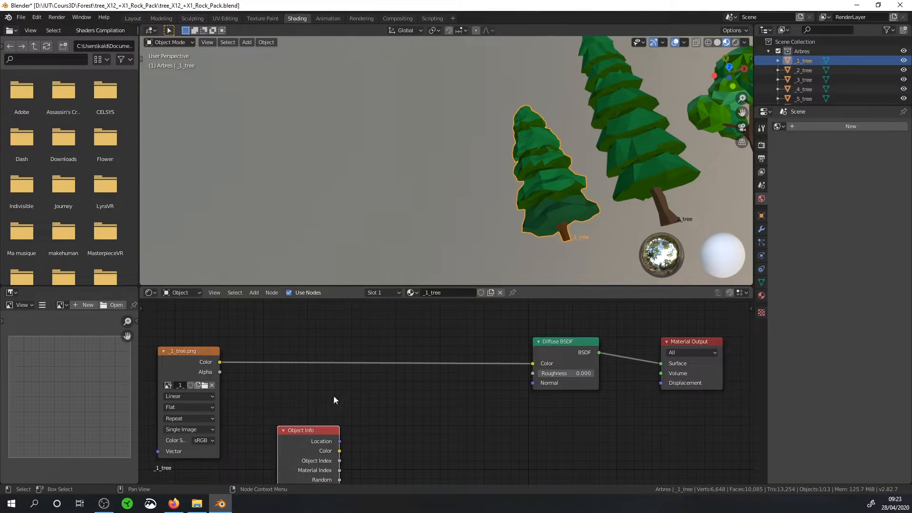
{"action": "middle_click_drag", "start_coordinate": [332, 397], "coordinate": [433, 483]}
{"action": "left_click_drag", "start_coordinate": [409, 323], "coordinate": [291, 368]}
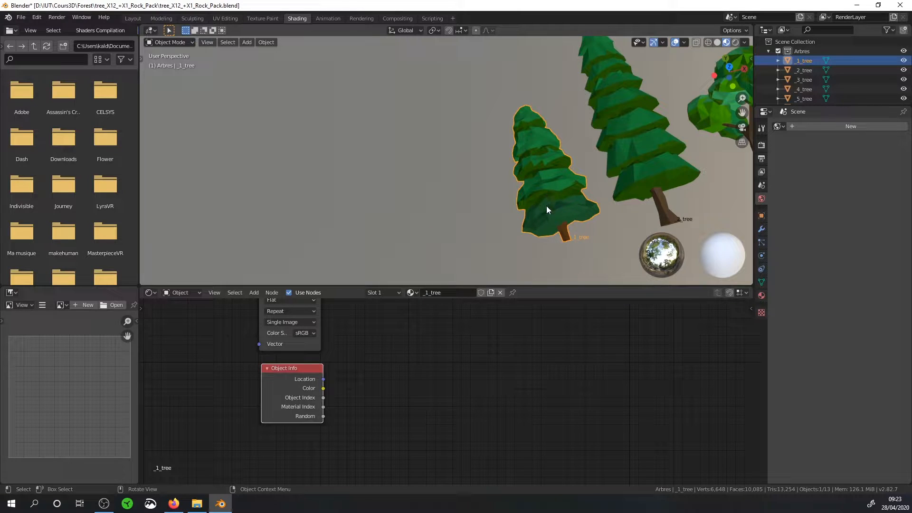
Duplicate the first conifer four times and spread the copies around it in the 3D view.
{"action": "key", "text": "shift+d"}
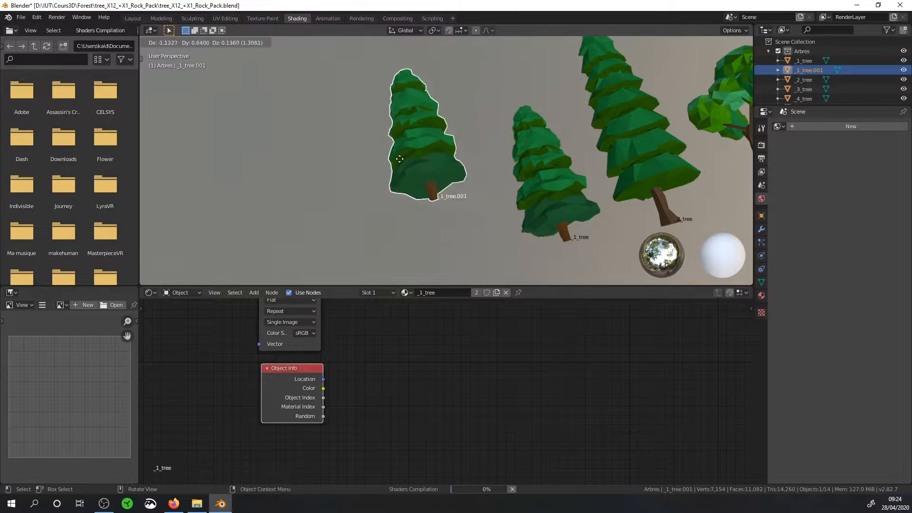
{"action": "left_click", "coordinate": [360, 161]}
{"action": "key", "text": "shift+d"}
{"action": "left_click", "coordinate": [463, 124]}
{"action": "key", "text": "shift+d"}
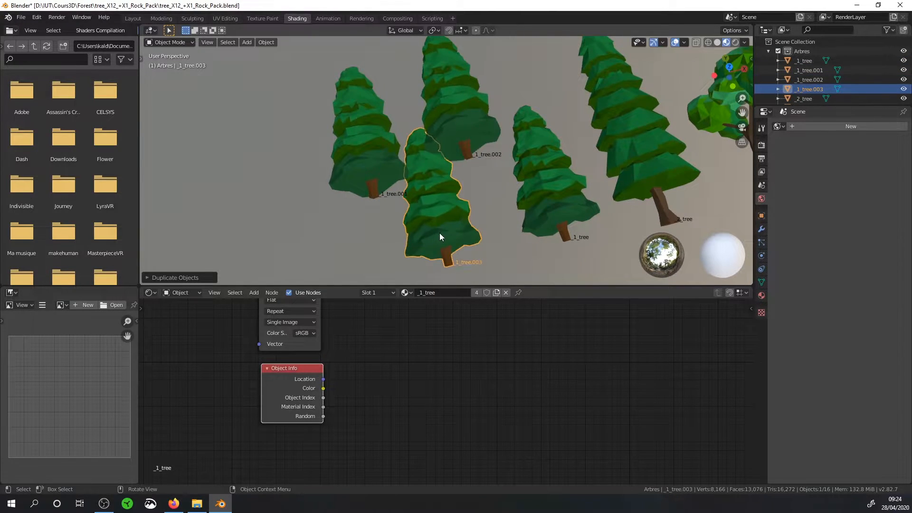
{"action": "left_click", "coordinate": [440, 232]}
{"action": "key", "text": "shift+d"}
{"action": "left_click", "coordinate": [252, 199]}
{"action": "middle_click_drag", "start_coordinate": [411, 195], "coordinate": [430, 199]}
{"action": "scroll", "coordinate": [409, 375], "scroll_direction": "down", "scroll_amount": 3}
Preview the Object Info node's outputs on the conifers one after another, from Location through to Random.
{"action": "middle_click_drag", "start_coordinate": [381, 377], "coordinate": [359, 415]}
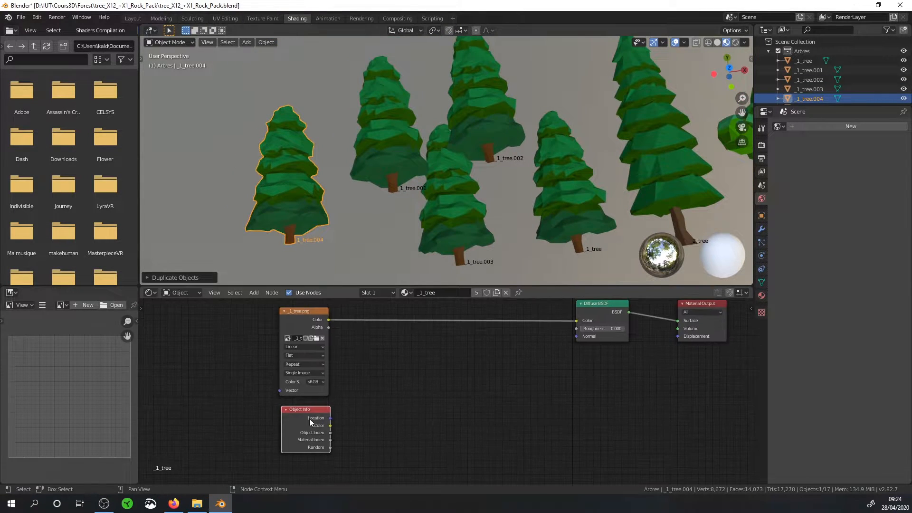
{"action": "left_click", "coordinate": [303, 417], "text": "ctrl+shift"}
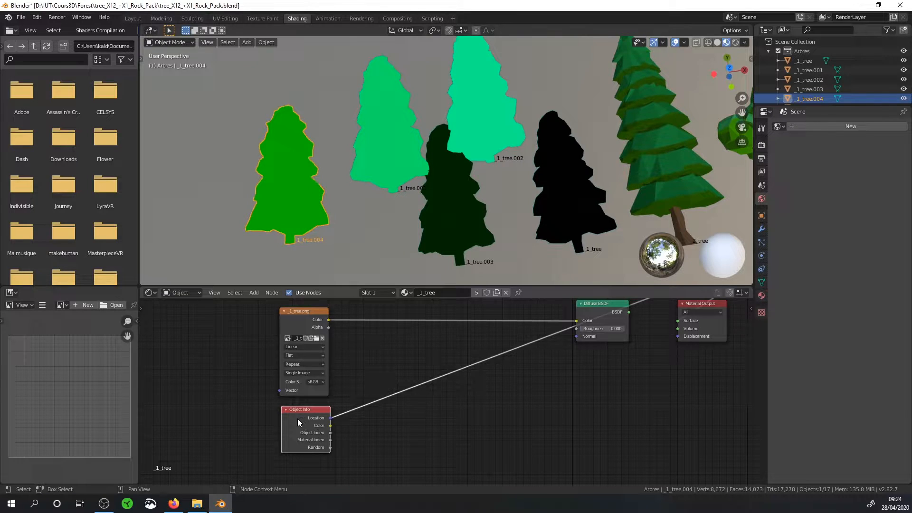
{"action": "left_click", "coordinate": [297, 418], "text": "ctrl+shift"}
{"action": "left_click", "coordinate": [298, 418], "text": "ctrl+shift"}
{"action": "left_click", "coordinate": [298, 418], "text": "ctrl+shift"}
{"action": "left_click", "coordinate": [298, 418], "text": "ctrl+shift"}
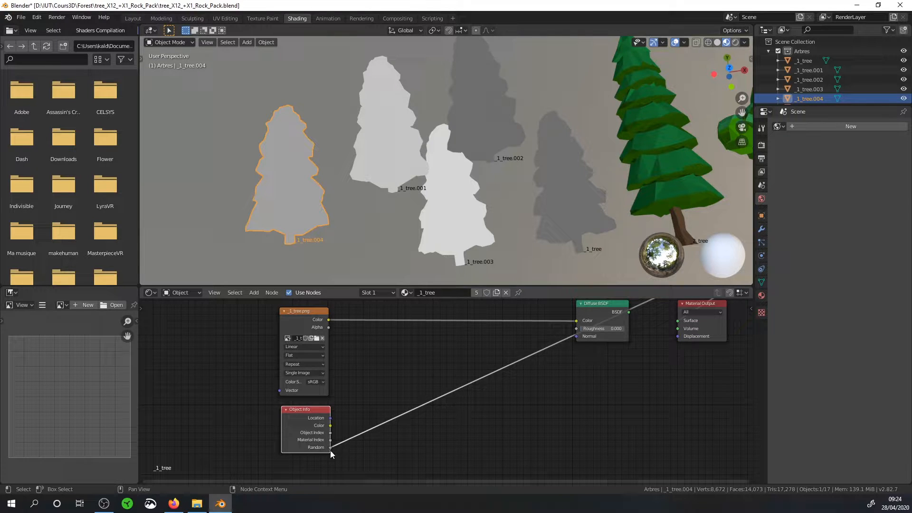
Add a Hue/Saturation node between the _1_tree.png texture and the Diffuse BSDF, just below their link.
{"action": "middle_click_drag", "start_coordinate": [395, 400], "coordinate": [337, 417]}
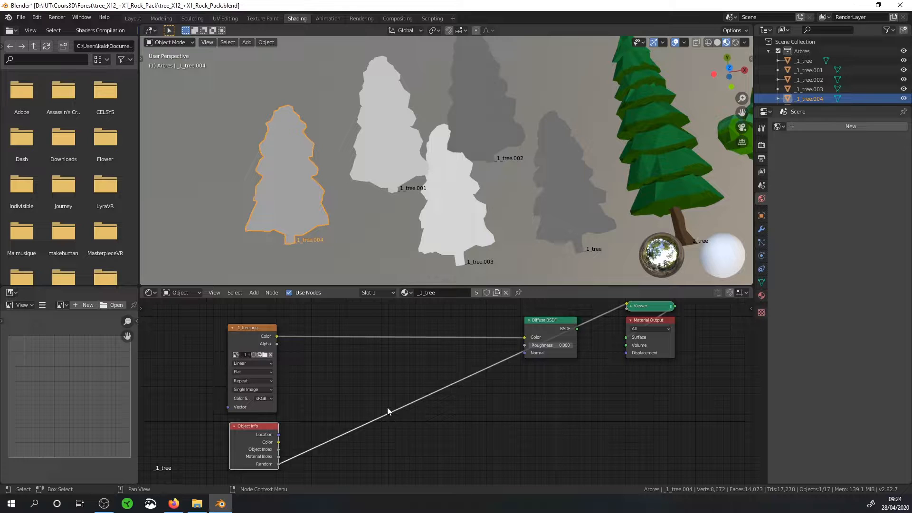
{"action": "key", "text": "shift+a"}
{"action": "mouse_move", "coordinate": [357, 423]}
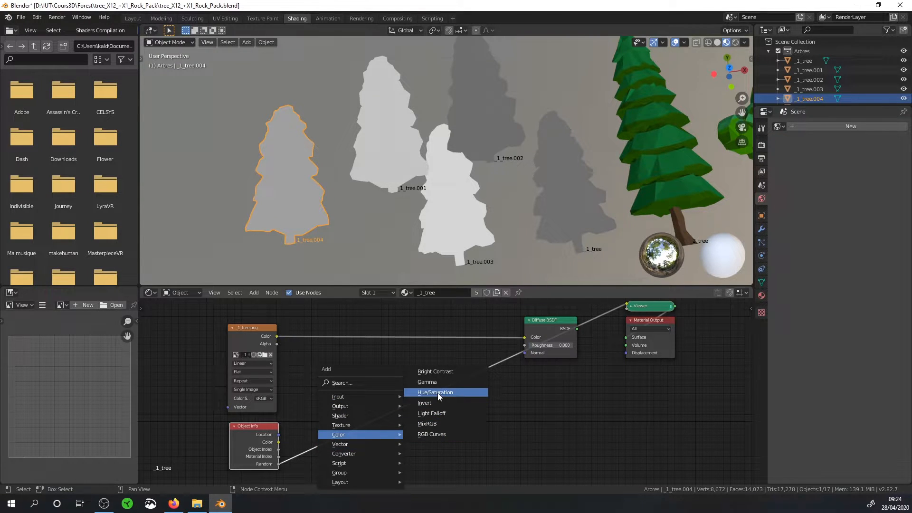
{"action": "left_click", "coordinate": [435, 392]}
{"action": "left_click", "coordinate": [346, 347]}
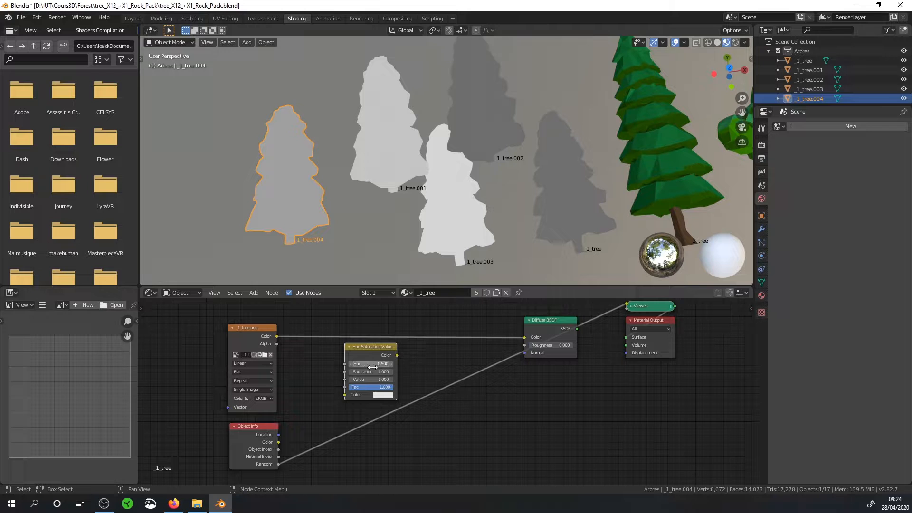
Feed the _1_tree.png texture's colour into the Hue Saturation Value node's Color input and preview that node on the conifers.
{"action": "scroll", "coordinate": [375, 363], "scroll_direction": "up", "scroll_amount": 1}
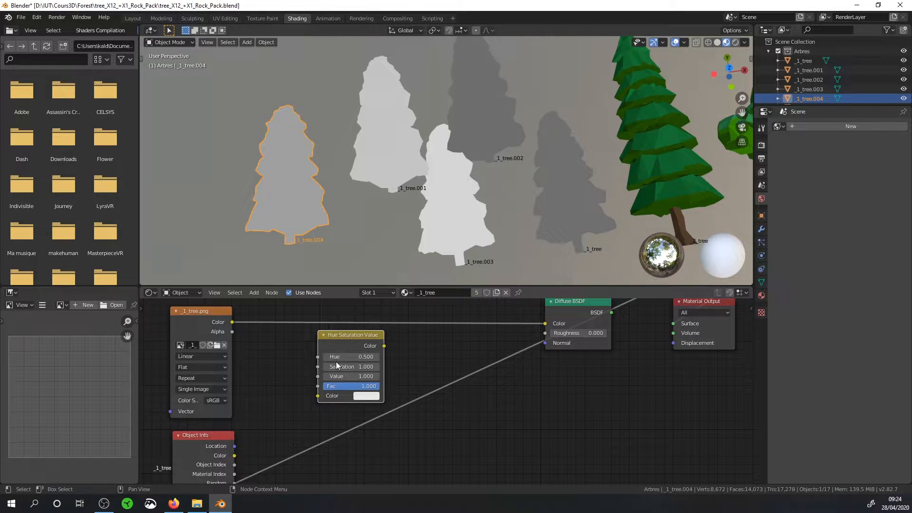
{"action": "scroll", "coordinate": [288, 341], "scroll_direction": "down", "scroll_amount": 1}
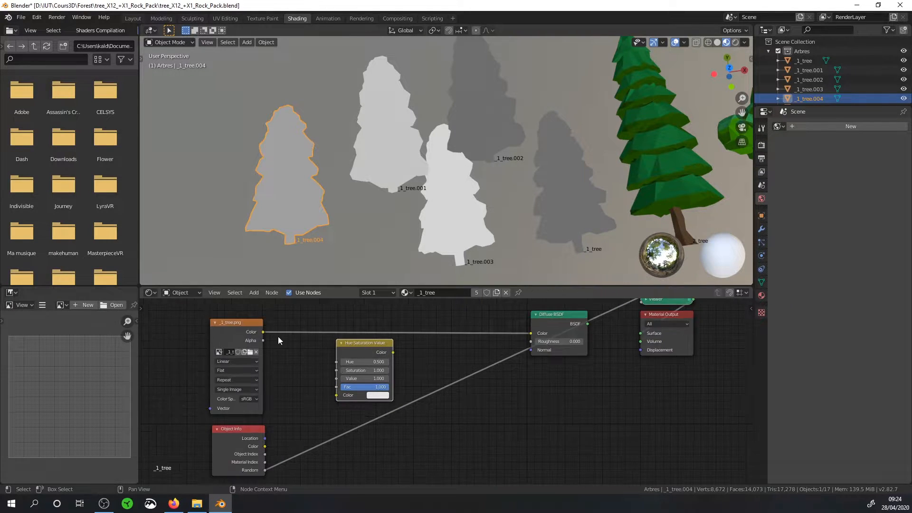
{"action": "left_click_drag", "start_coordinate": [262, 332], "coordinate": [337, 395]}
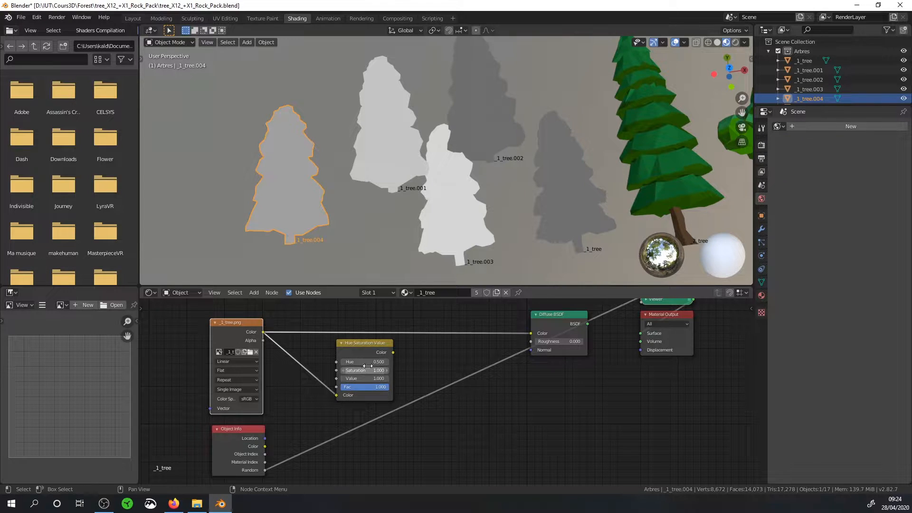
{"action": "left_click", "coordinate": [362, 345], "text": "ctrl+shift"}
{"action": "middle_click_drag", "start_coordinate": [412, 300], "coordinate": [444, 320], "text": "shift"}
{"action": "mouse_move", "coordinate": [399, 381]}
{"action": "left_mouse_down"}
{"action": "mouse_move", "coordinate": [430, 381]}
{"action": "mouse_move", "coordinate": [381, 381]}
{"action": "mouse_move", "coordinate": [428, 381]}
{"action": "mouse_move", "coordinate": [394, 381]}
{"action": "left_mouse_up"}
Connect the Object Info node's Random output directly to the Hue input and inspect the colours across the conifers.
{"action": "middle_click_drag", "start_coordinate": [321, 431], "coordinate": [323, 364]}
{"action": "middle_click_drag", "start_coordinate": [317, 412], "coordinate": [301, 445]}
{"action": "left_click_drag", "start_coordinate": [281, 457], "coordinate": [352, 347]}
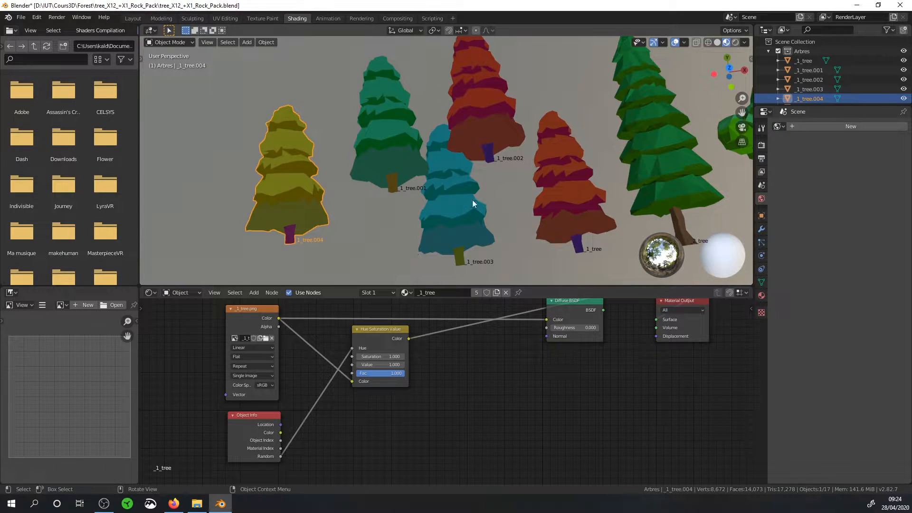
{"action": "middle_click_drag", "start_coordinate": [478, 228], "coordinate": [537, 157]}
{"action": "middle_click_drag", "start_coordinate": [477, 107], "coordinate": [434, 253]}
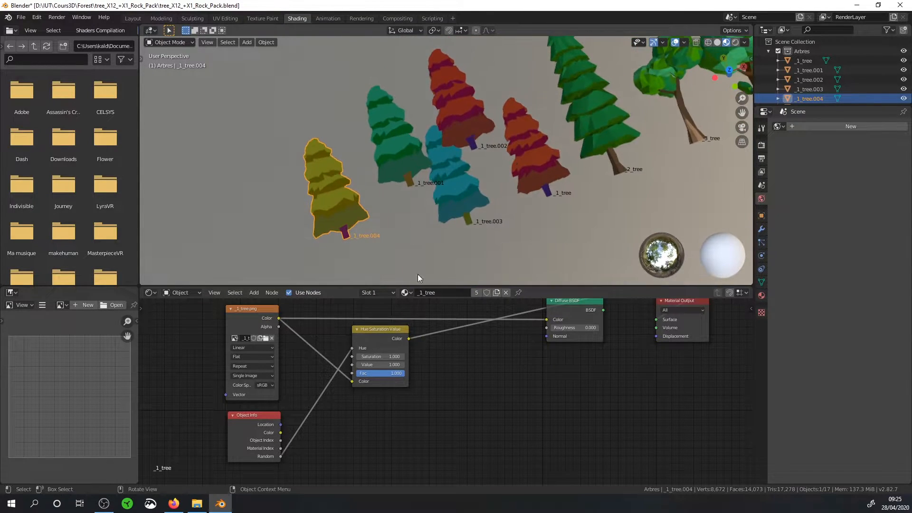
Detach Random from the Hue input and try lower and higher Hue values on the conifers, including 0.400.
{"action": "scroll", "coordinate": [404, 345], "scroll_direction": "up", "scroll_amount": 3}
{"action": "left_click_drag", "start_coordinate": [328, 337], "coordinate": [306, 356]}
{"action": "middle_click_drag", "start_coordinate": [314, 352], "coordinate": [314, 361]}
{"action": "scroll", "coordinate": [352, 252], "scroll_direction": "up", "scroll_amount": 3}
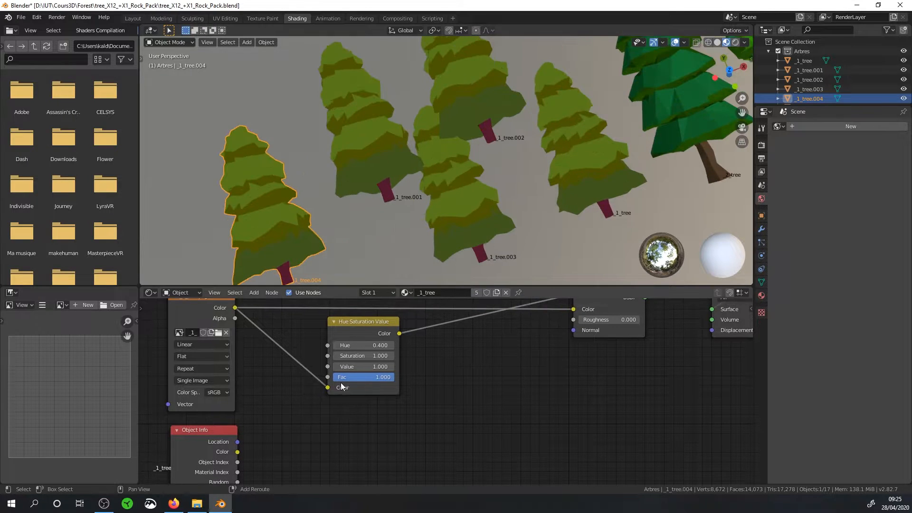
{"action": "mouse_move", "coordinate": [361, 345]}
{"action": "left_mouse_down"}
{"action": "mouse_move", "coordinate": [428, 345]}
{"action": "mouse_move", "coordinate": [344, 345]}
{"action": "mouse_move", "coordinate": [409, 345]}
{"action": "mouse_move", "coordinate": [361, 345]}
{"action": "mouse_move", "coordinate": [407, 346]}
{"action": "mouse_move", "coordinate": [361, 345]}
{"action": "mouse_move", "coordinate": [378, 345]}
{"action": "left_mouse_up"}
Add a Map Range node beside the Object Info node and feed the Random output into its Value input.
{"action": "middle_click_drag", "start_coordinate": [336, 478], "coordinate": [341, 398]}
{"action": "key", "text": "shift+a"}
{"action": "mouse_move", "coordinate": [339, 415]}
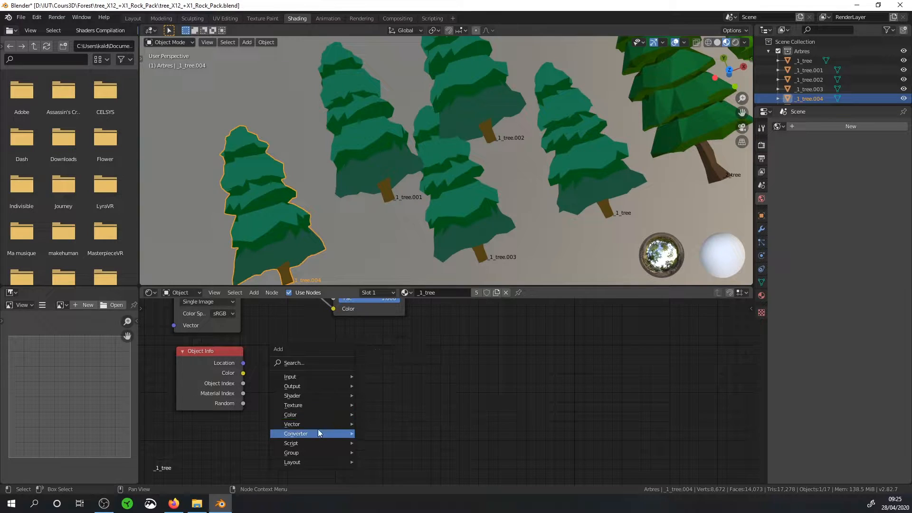
{"action": "mouse_move", "coordinate": [309, 435]}
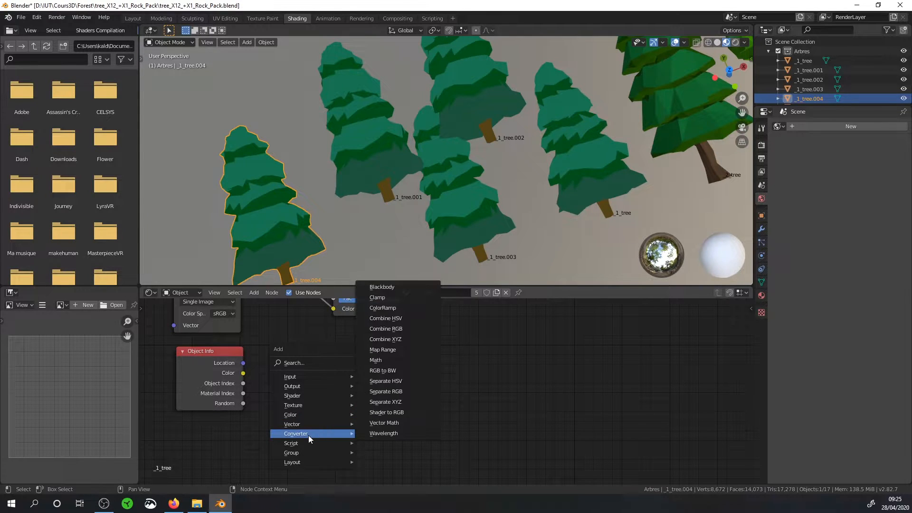
{"action": "left_click", "coordinate": [382, 349]}
{"action": "left_click", "coordinate": [292, 341]}
{"action": "left_click_drag", "start_coordinate": [244, 403], "coordinate": [278, 395]}
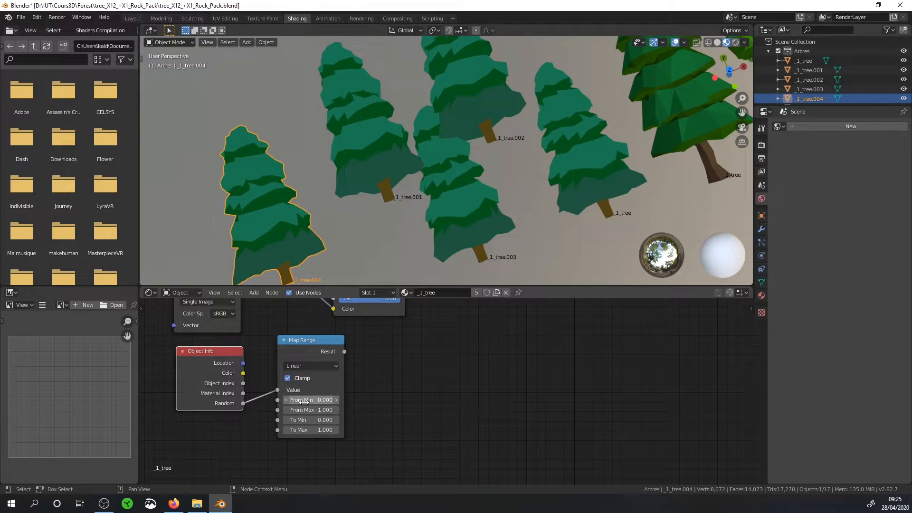
Set the Map Range node's To Min to 0.5 and To Max to 0.7, and connect its Result to Hue.
{"action": "left_click", "coordinate": [324, 419]}
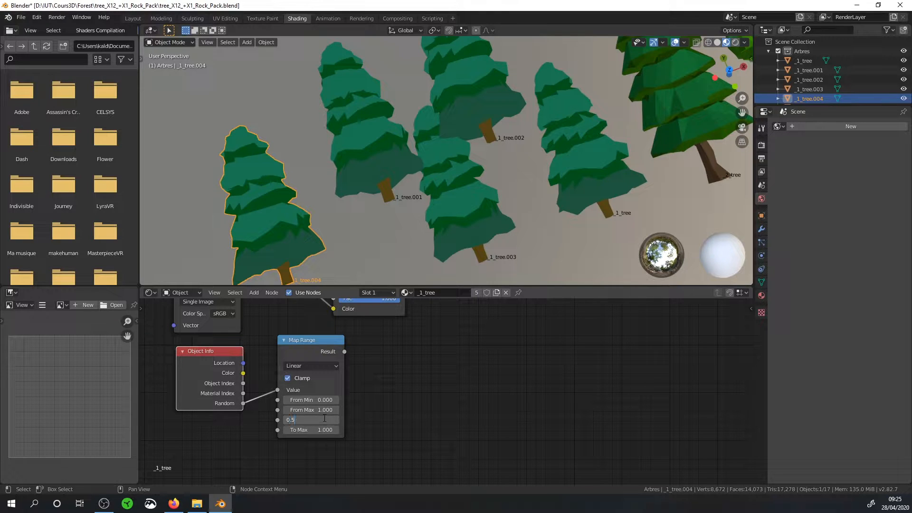
{"action": "left_click", "coordinate": [322, 430]}
{"action": "type", "text": "0.55"}
{"action": "key", "text": "Return"}
{"action": "middle_click_drag", "start_coordinate": [391, 366], "coordinate": [455, 436]}
{"action": "left_click_drag", "start_coordinate": [406, 426], "coordinate": [452, 326]}
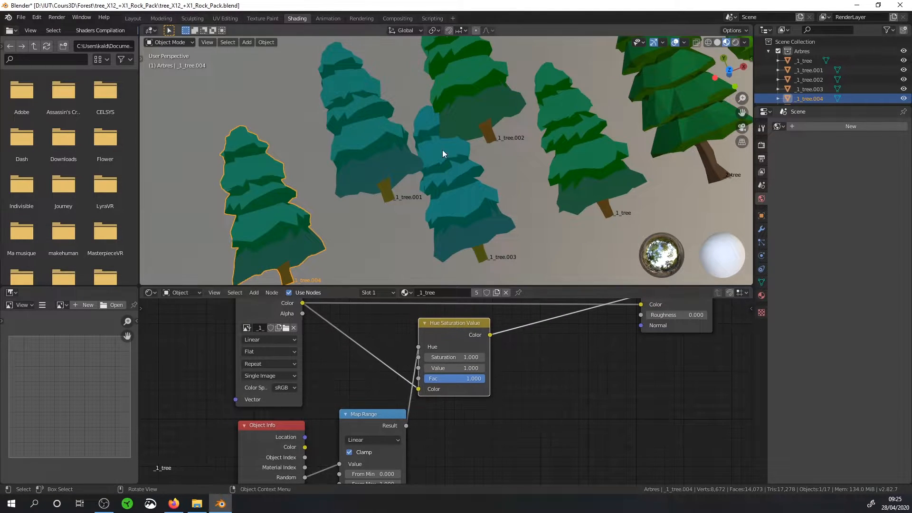
{"action": "scroll", "coordinate": [442, 169], "scroll_direction": "down", "scroll_amount": 5}
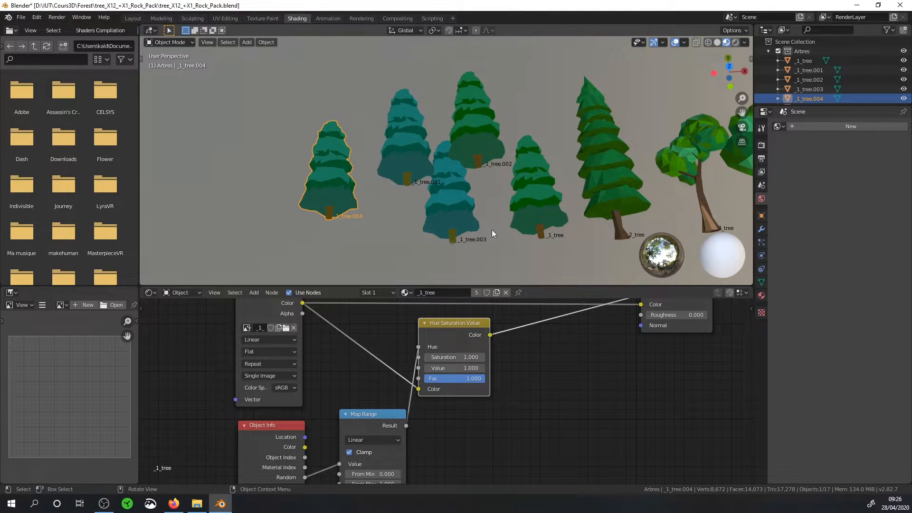
Move the Map Range and Object Info nodes up, closer in line with the Hue Saturation Value node.
{"action": "scroll", "coordinate": [475, 361], "scroll_direction": "down", "scroll_amount": 2}
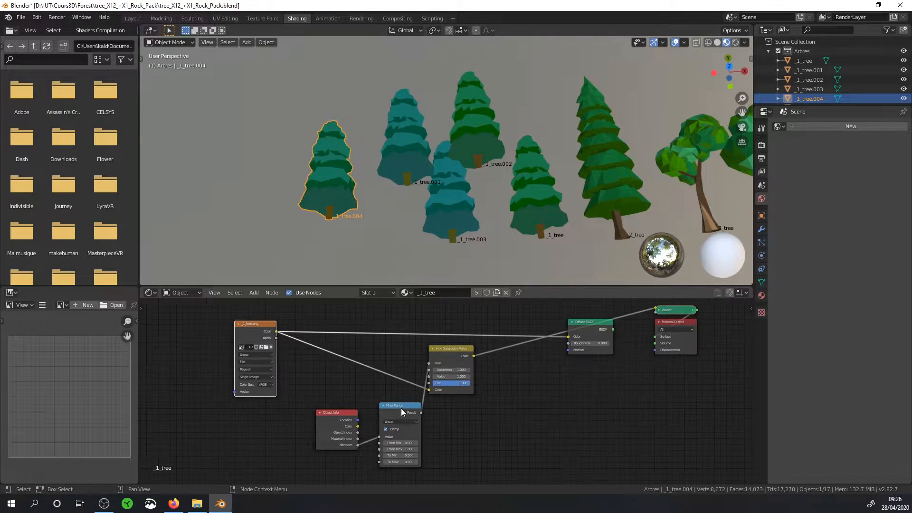
{"action": "left_click_drag", "start_coordinate": [403, 405], "coordinate": [393, 373]}
{"action": "left_click_drag", "start_coordinate": [335, 411], "coordinate": [329, 379]}
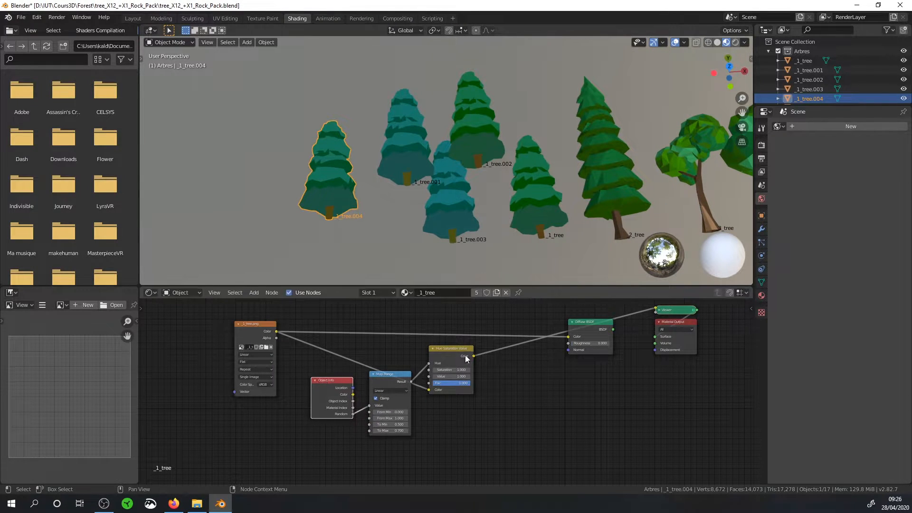
Reconnect the Diffuse BSDF to the Material Output's Surface and feed the Hue Saturation Value colour into its Color input.
{"action": "left_click", "coordinate": [592, 323], "text": "ctrl+shift"}
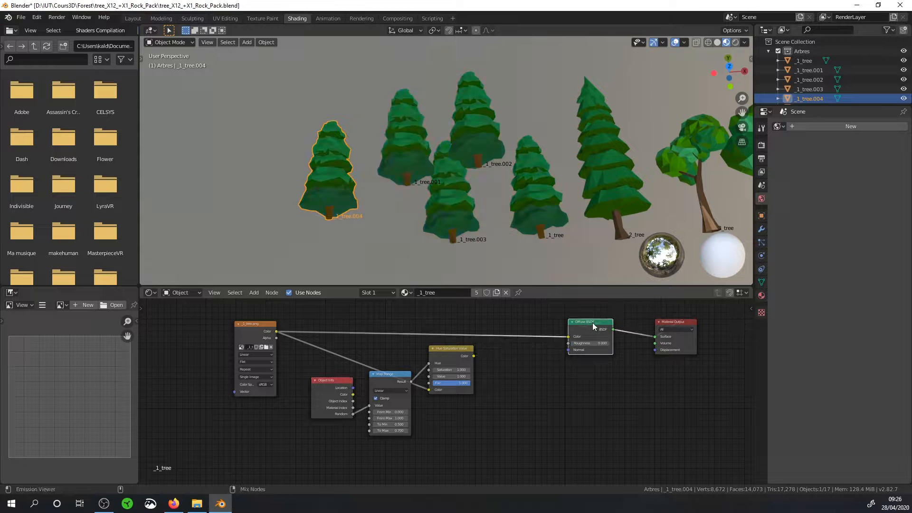
{"action": "left_click", "coordinate": [461, 208]}
{"action": "left_click_drag", "start_coordinate": [473, 356], "coordinate": [570, 337]}
Delete the four duplicated conifers, keeping only the original _1_tree.
{"action": "left_click", "coordinate": [331, 182]}
{"action": "key", "text": "Delete"}
{"action": "left_click", "coordinate": [417, 157]}
{"action": "key", "text": "Delete"}
{"action": "left_click", "coordinate": [447, 201]}
{"action": "key", "text": "Delete"}
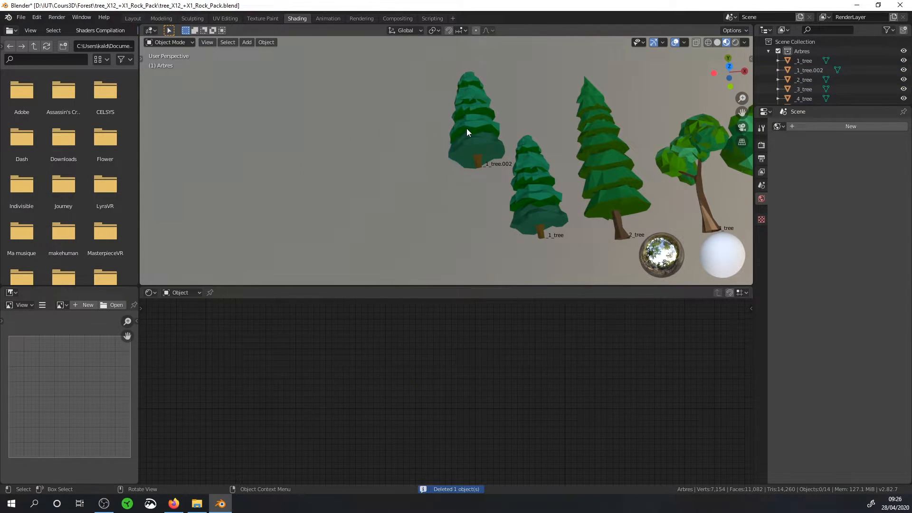
{"action": "left_click", "coordinate": [466, 128]}
{"action": "key", "text": "Delete"}
Group the Object Info, Map Range and Hue Saturation Value nodes of the _1_tree material into one node group.
{"action": "left_click", "coordinate": [533, 192]}
{"action": "left_click_drag", "start_coordinate": [506, 442], "coordinate": [315, 333]}
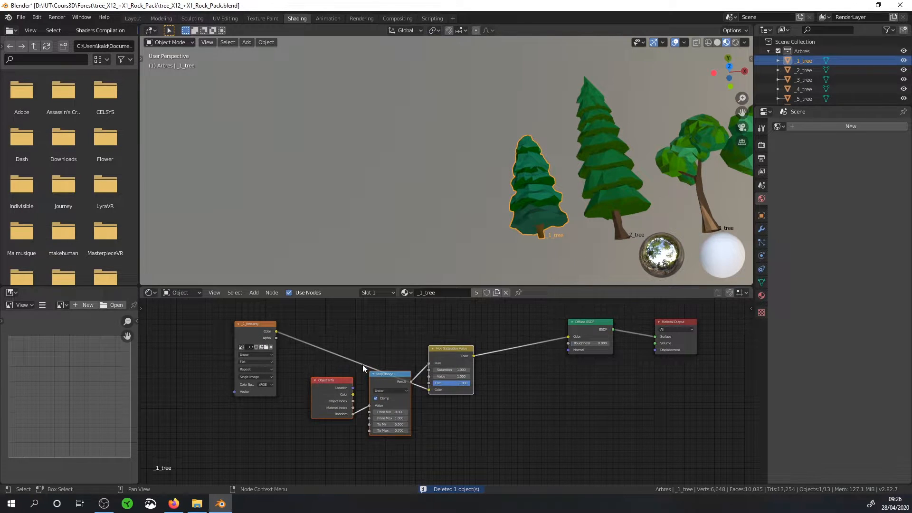
{"action": "key", "text": "ctrl+g"}
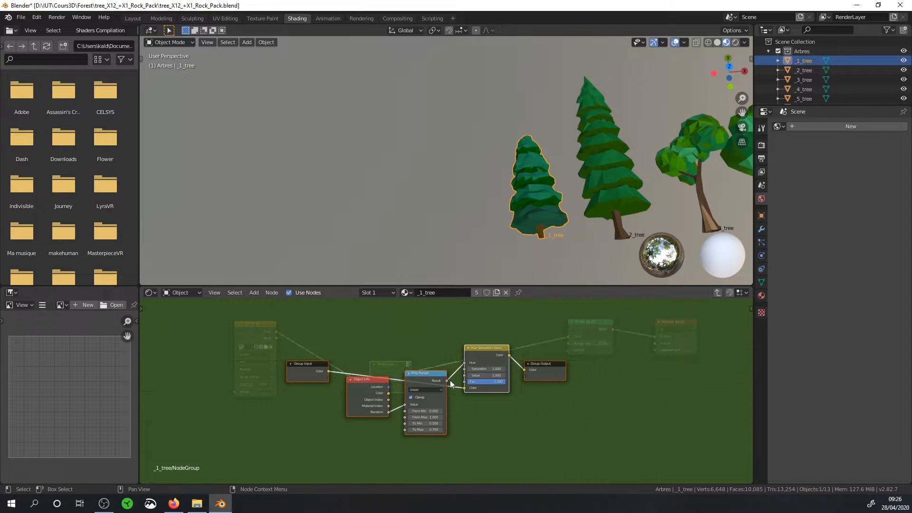
{"action": "key", "text": "Tab"}
Label the new group node in the _1_tree material VariationTeinte.
{"action": "key", "text": "n"}
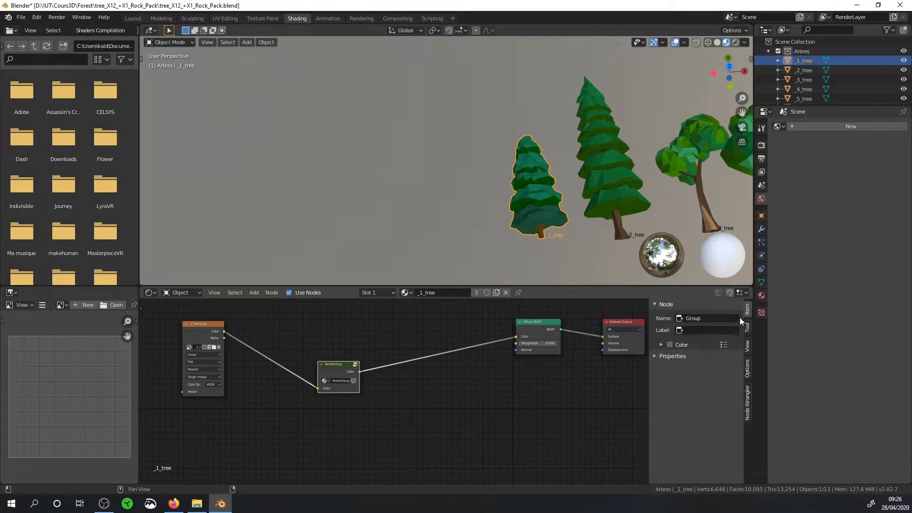
{"action": "left_click", "coordinate": [706, 330]}
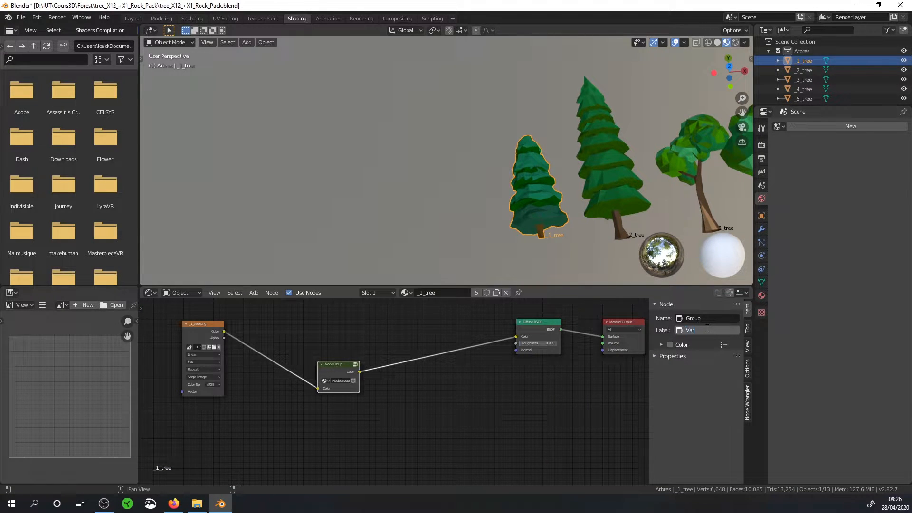
{"action": "type", "text": "VariationTeinte"}
{"action": "key", "text": "Return"}
Bring the _1_tree.png texture, the VariationTeinte group and the Diffuse BSDF close together in a compact row.
{"action": "scroll", "coordinate": [401, 391], "scroll_direction": "up", "scroll_amount": 7}
{"action": "middle_click_drag", "start_coordinate": [172, 311], "coordinate": [181, 375]}
{"action": "scroll", "coordinate": [181, 375], "scroll_direction": "down", "scroll_amount": 5}
{"action": "left_click_drag", "start_coordinate": [255, 398], "coordinate": [356, 340]}
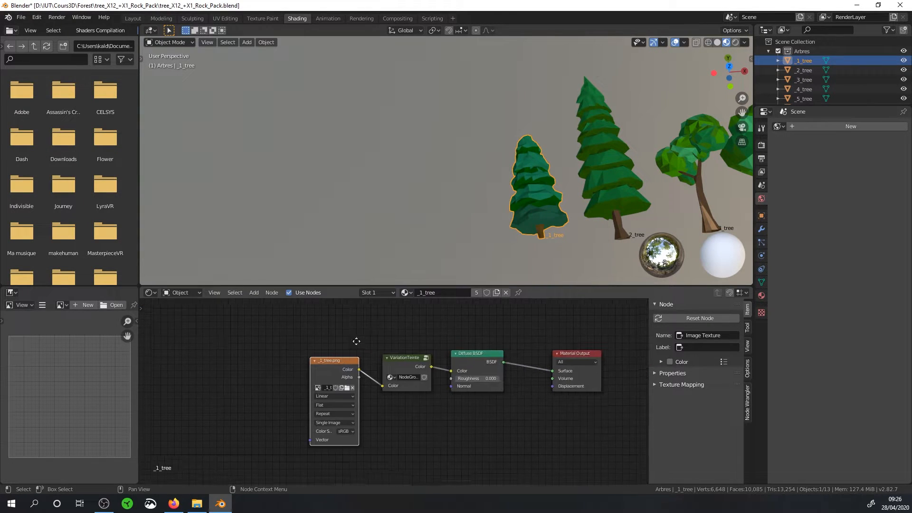
Insert the existing NodeGroup between the _2_tree.png texture and the Diffuse BSDF in the _2_tree material.
{"action": "left_click", "coordinate": [608, 199]}
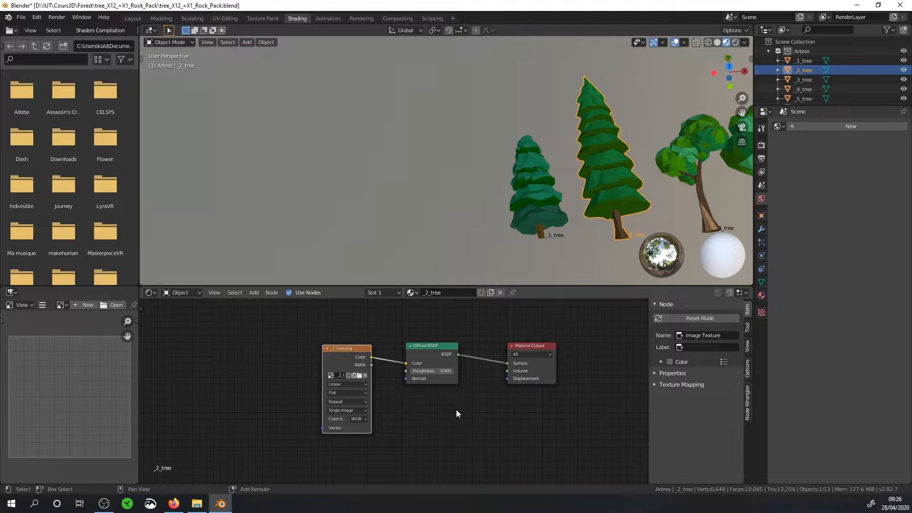
{"action": "key", "text": "shift+a"}
{"action": "mouse_move", "coordinate": [426, 430]}
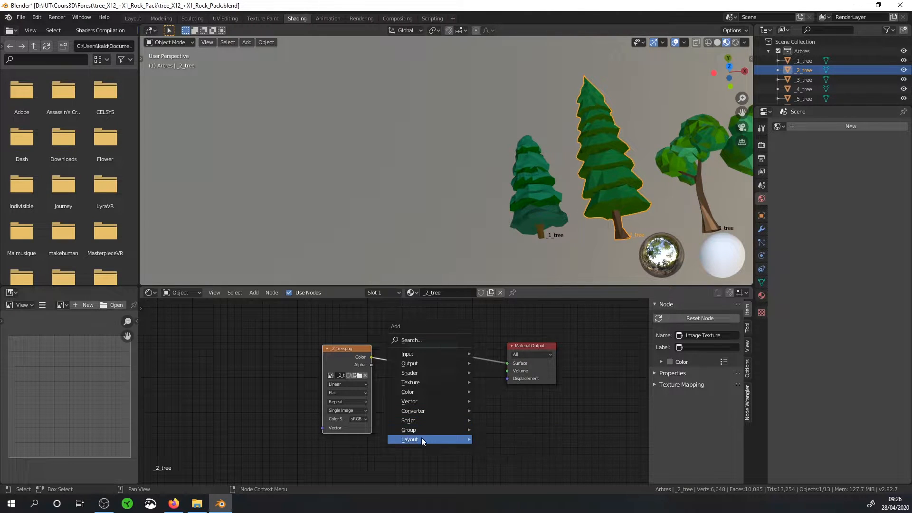
{"action": "left_click", "coordinate": [500, 455]}
{"action": "left_click", "coordinate": [383, 361]}
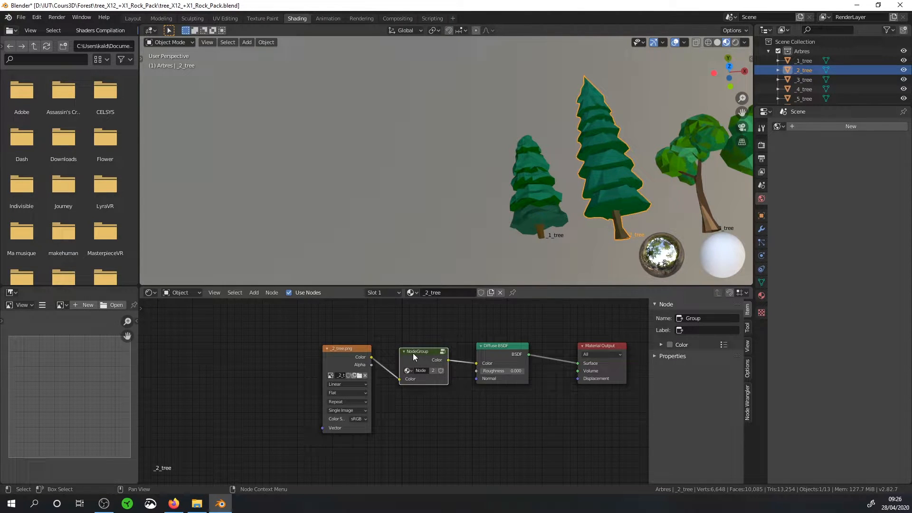
Name the group node in the _2_tree material VariationTeinte.
{"action": "left_click", "coordinate": [716, 318]}
{"action": "type", "text": "VariationTeinte"}
{"action": "key", "text": "Return"}
Insert the shared hue-variation node group between the _3_tree.png texture and the Diffuse BSDF in the _3_tree material.
{"action": "middle_click_drag", "start_coordinate": [563, 119], "coordinate": [406, 140]}
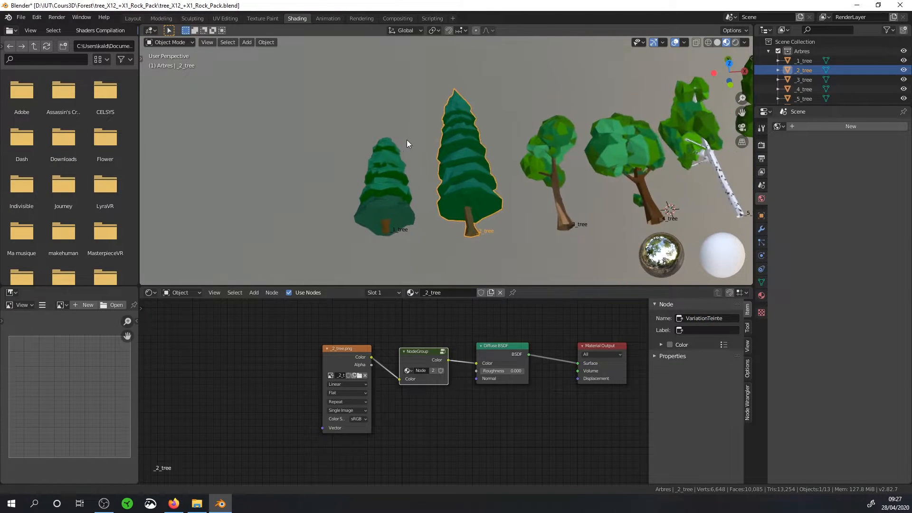
{"action": "left_click", "coordinate": [560, 210]}
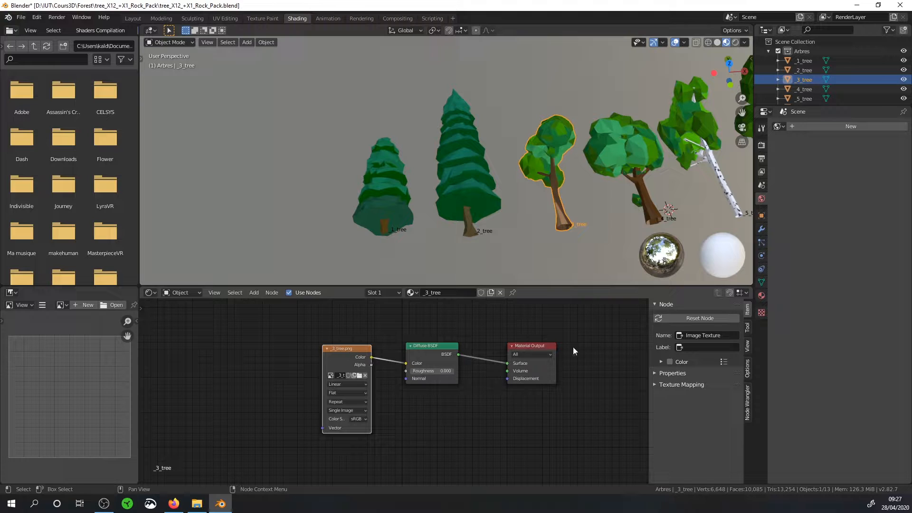
{"action": "key", "text": "shift+a"}
{"action": "mouse_move", "coordinate": [358, 371]}
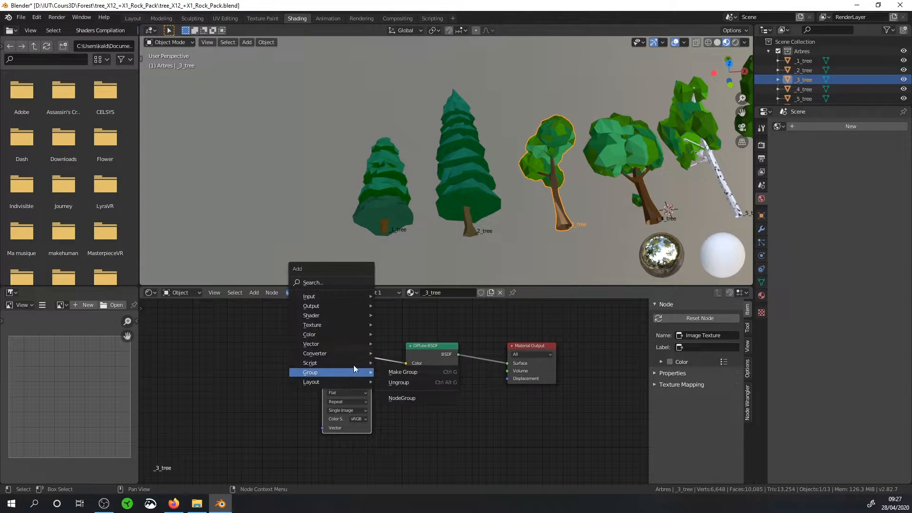
{"action": "mouse_move", "coordinate": [334, 297]}
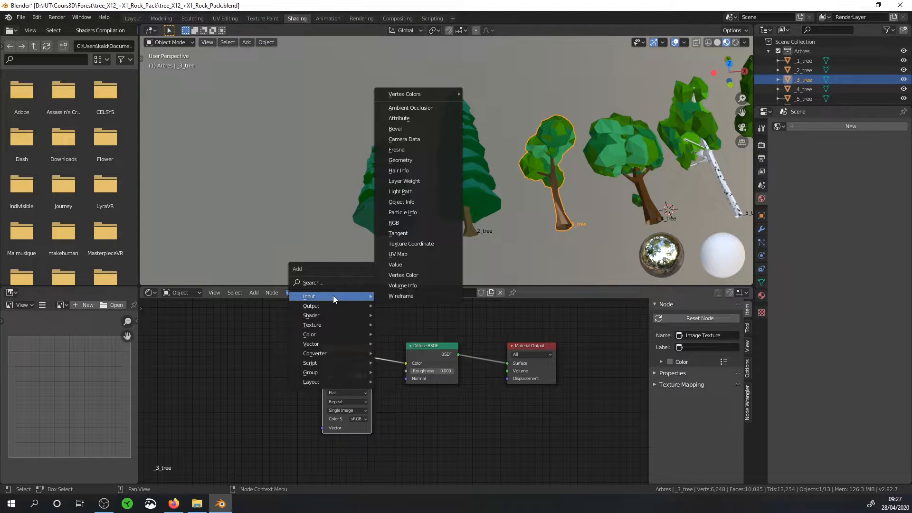
{"action": "mouse_move", "coordinate": [323, 372]}
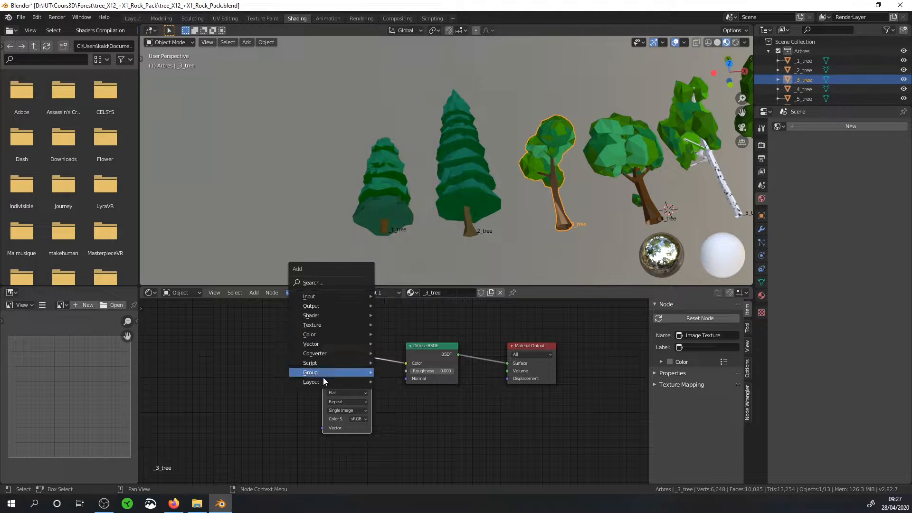
{"action": "left_click", "coordinate": [409, 369]}
{"action": "left_click", "coordinate": [414, 370]}
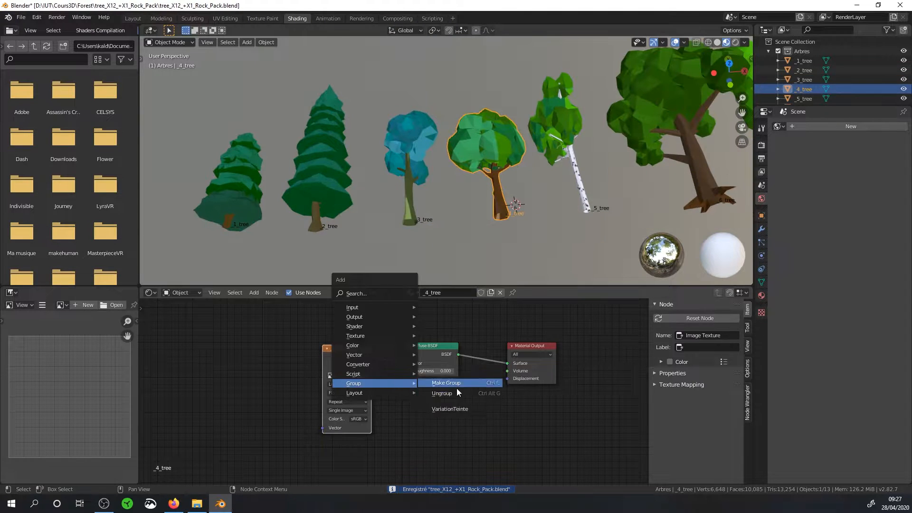
Insert the VariationTeinte group between the texture and the Diffuse BSDF in each material from _4_tree through _12_tree.
{"action": "left_click", "coordinate": [449, 409]}
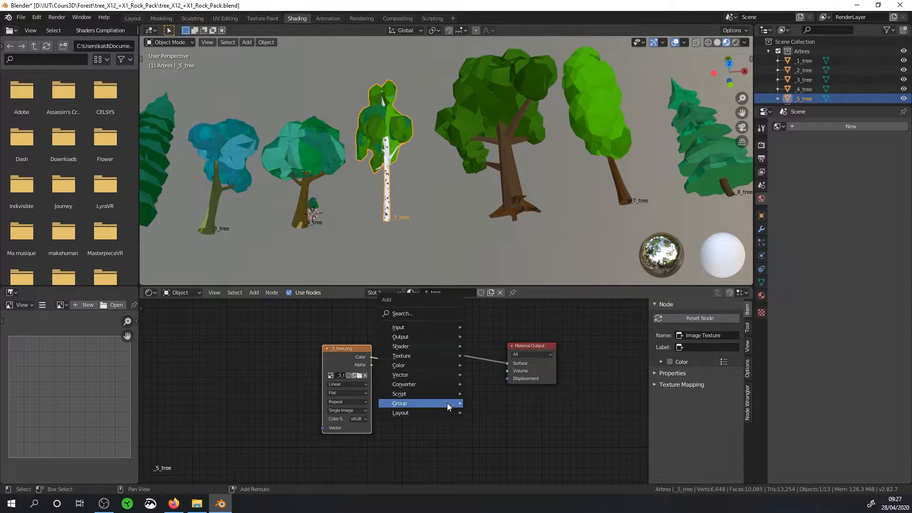
{"action": "left_click", "coordinate": [494, 428]}
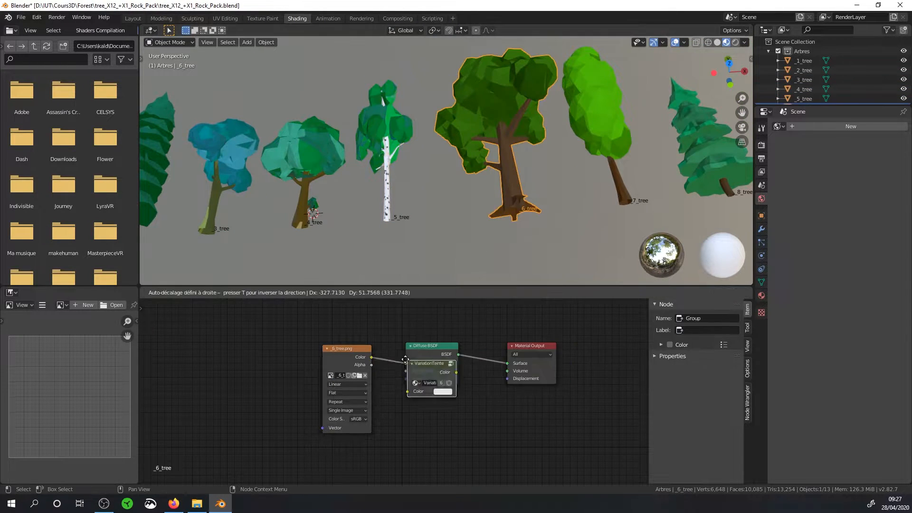
{"action": "left_click", "coordinate": [423, 361]}
{"action": "middle_click_drag", "start_coordinate": [458, 169], "coordinate": [592, 169], "text": "shift"}
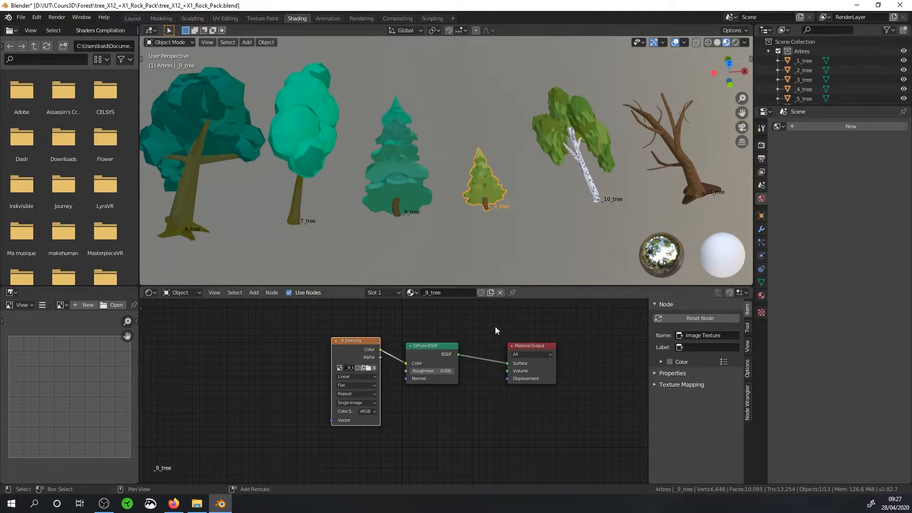
{"action": "key", "text": "shift+a"}
{"action": "key", "text": "shift+a"}
{"action": "mouse_move", "coordinate": [418, 463]}
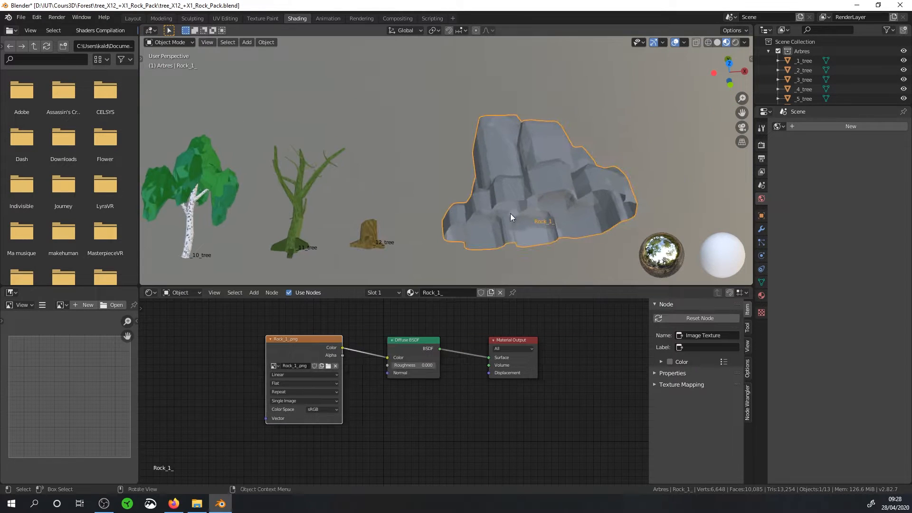
Move the Rock_1_.png texture node away from the Diffuse BSDF to free space between them.
{"action": "left_click_drag", "start_coordinate": [295, 347], "coordinate": [185, 359]}
{"action": "middle_click_drag", "start_coordinate": [583, 155], "coordinate": [559, 184]}
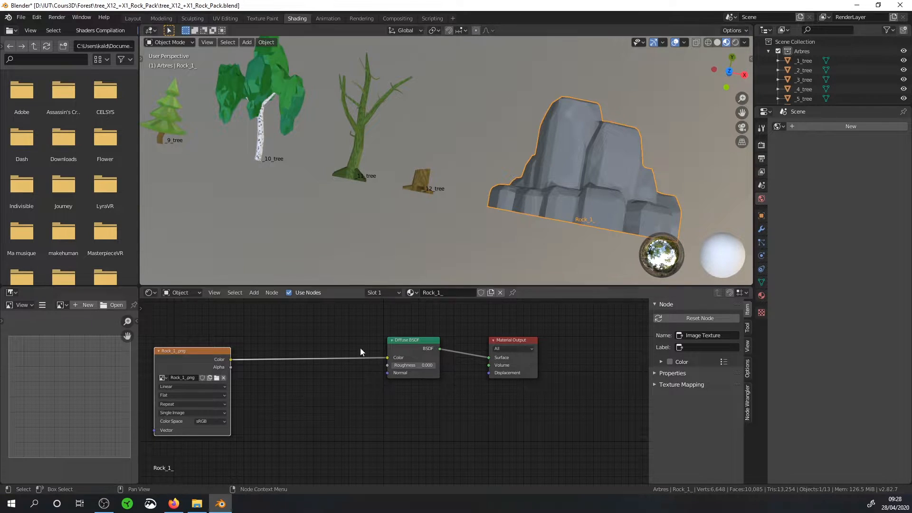
{"action": "key", "text": "shift+a"}
{"action": "mouse_move", "coordinate": [340, 383]}
{"action": "mouse_move", "coordinate": [304, 343]}
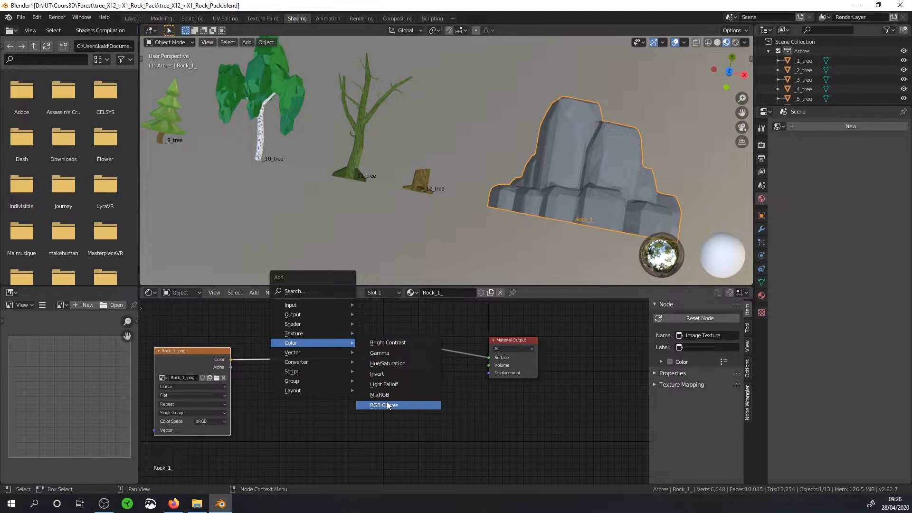
{"action": "left_click", "coordinate": [394, 393]}
{"action": "left_click", "coordinate": [306, 379]}
{"action": "middle_click_drag", "start_coordinate": [319, 390], "coordinate": [341, 350]}
{"action": "left_click_drag", "start_coordinate": [352, 350], "coordinate": [355, 357]}
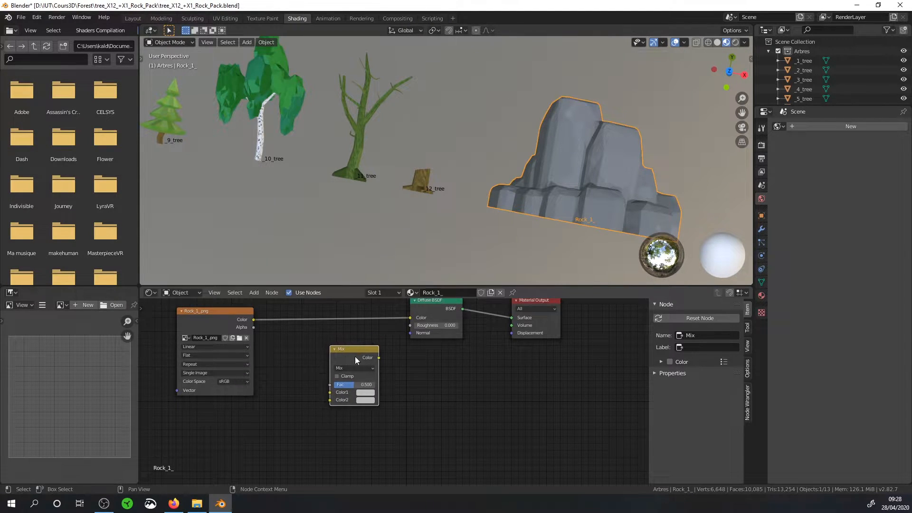
{"action": "key", "text": "x"}
Add an Object Info node beneath the Rock_1_.png texture in the Rock_1_ material.
{"action": "key", "text": "shift+a"}
{"action": "mouse_move", "coordinate": [348, 346]}
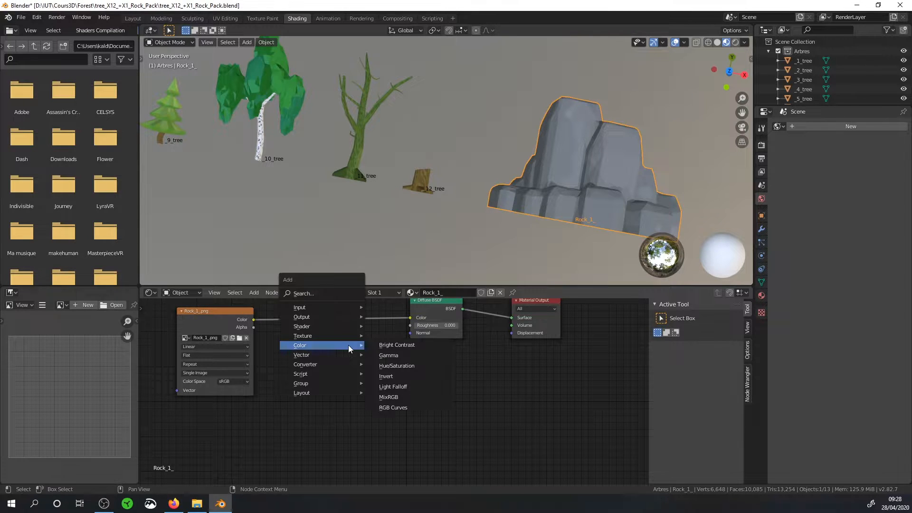
{"action": "mouse_move", "coordinate": [328, 307]}
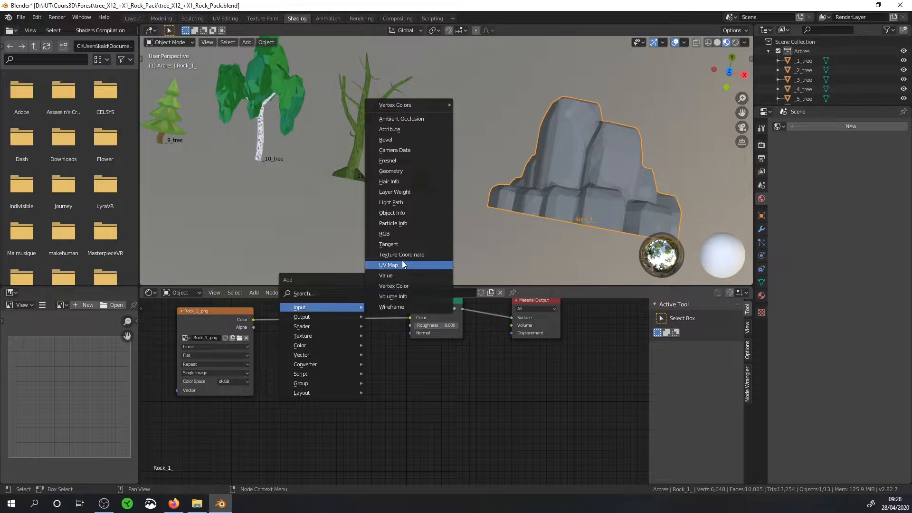
{"action": "left_click", "coordinate": [399, 213]}
{"action": "left_click", "coordinate": [274, 413]}
{"action": "middle_click_drag", "start_coordinate": [276, 413], "coordinate": [336, 405]}
{"action": "scroll", "coordinate": [323, 386], "scroll_direction": "down", "scroll_amount": 2}
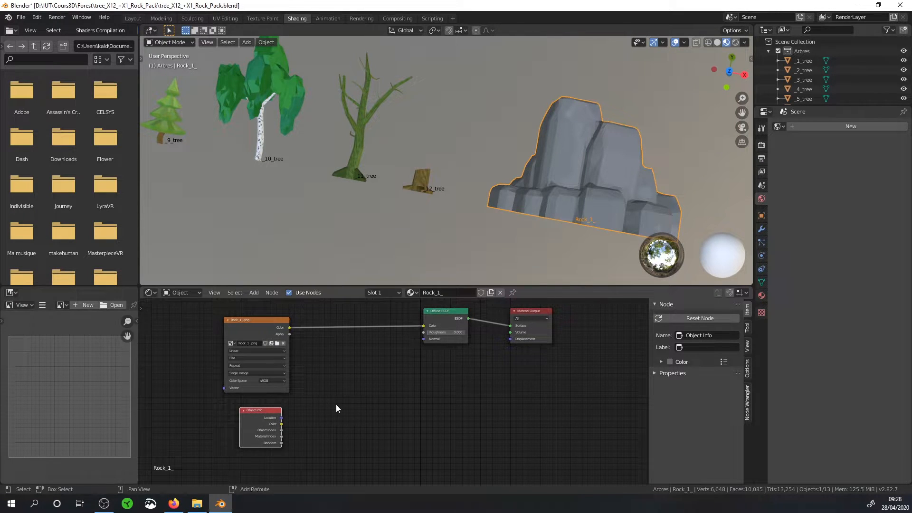
Add a ColorRamp node and connect the Object Info's Random output to its Fac input.
{"action": "key", "text": "shift+a"}
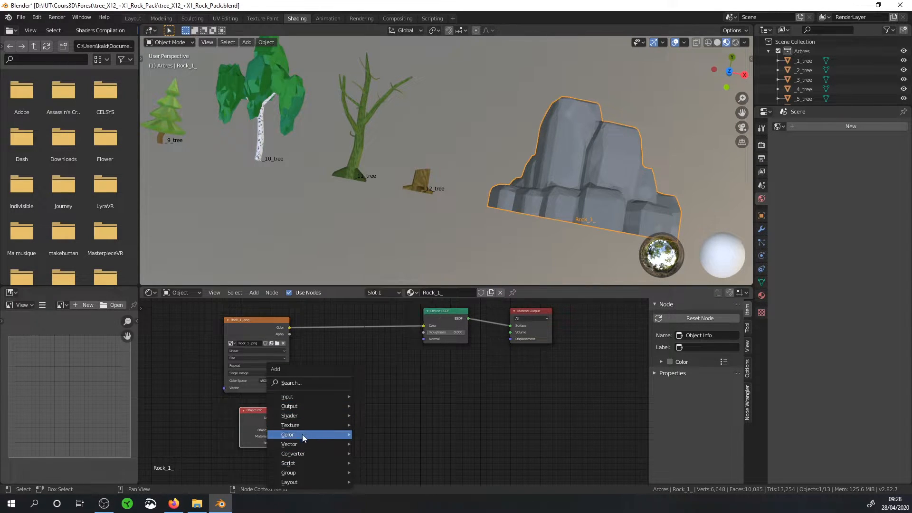
{"action": "mouse_move", "coordinate": [301, 454]}
{"action": "left_click", "coordinate": [380, 328]}
{"action": "left_click", "coordinate": [351, 380]}
{"action": "left_click_drag", "start_coordinate": [282, 443], "coordinate": [322, 427]}
{"action": "scroll", "coordinate": [310, 394], "scroll_direction": "up", "scroll_amount": 2}
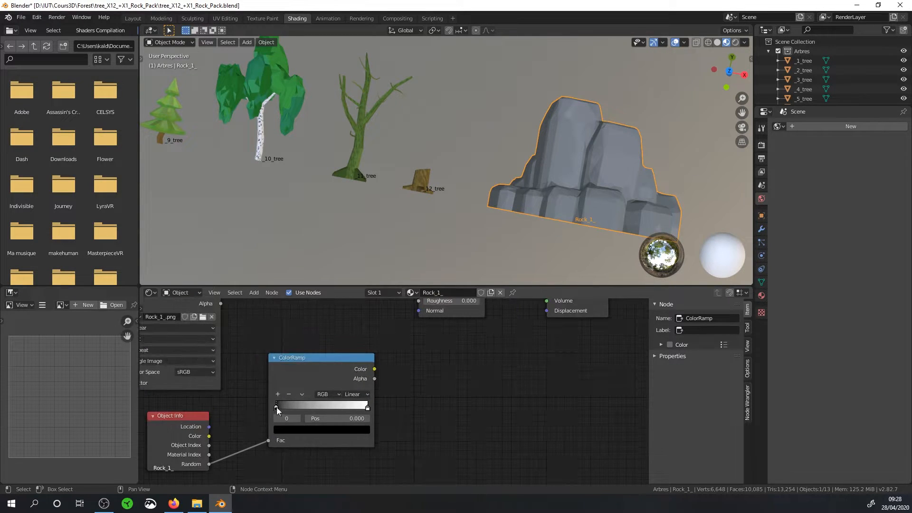
Colour the ramp's first stop dark brown and add a dark grey middle stop at about 0.523.
{"action": "left_click", "coordinate": [360, 429]}
{"action": "mouse_move", "coordinate": [349, 369]}
{"action": "left_mouse_down"}
{"action": "mouse_move", "coordinate": [350, 357]}
{"action": "mouse_move", "coordinate": [313, 330]}
{"action": "mouse_move", "coordinate": [305, 344]}
{"action": "mouse_move", "coordinate": [332, 352]}
{"action": "mouse_move", "coordinate": [315, 352]}
{"action": "left_mouse_up"}
{"action": "left_click", "coordinate": [279, 395]}
{"action": "left_click", "coordinate": [361, 431]}
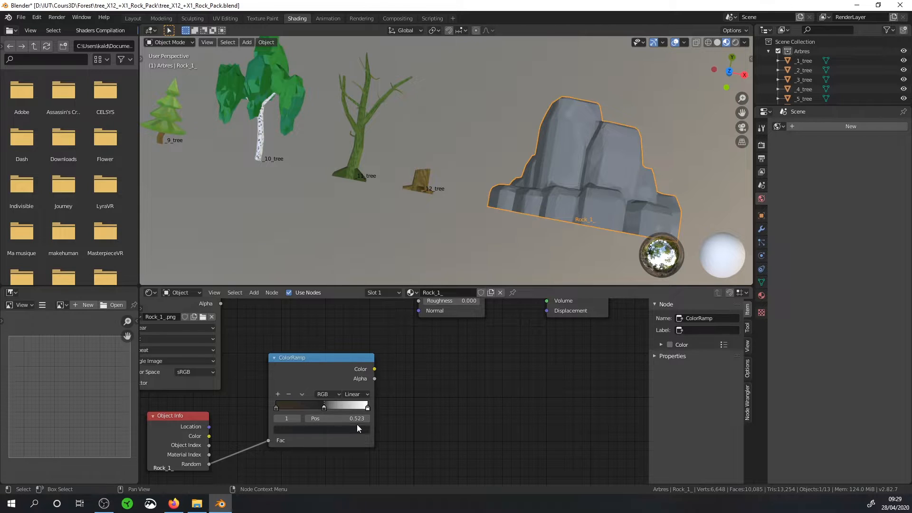
Set the ColorRamp interpolation to Ease, with the middle stop slightly before the centre and the last stop at 1.000.
{"action": "scroll", "coordinate": [357, 423], "scroll_direction": "down", "scroll_amount": 1}
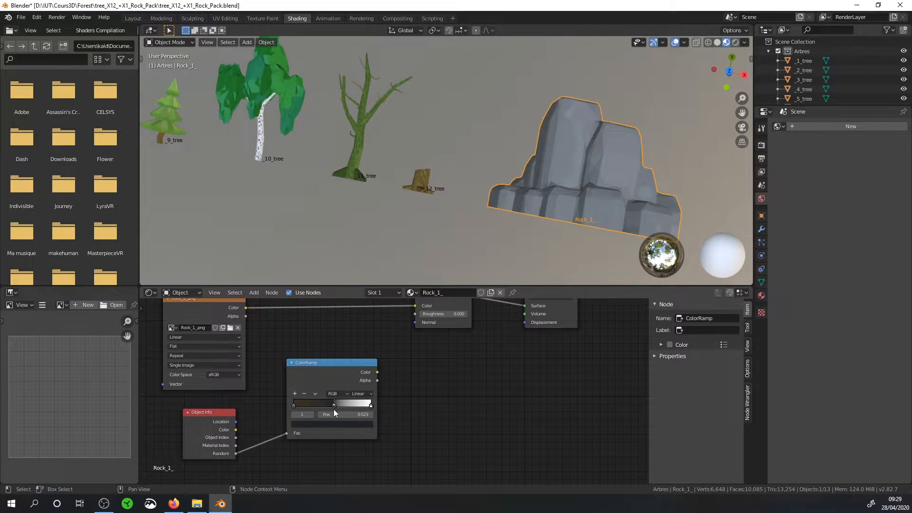
{"action": "left_click", "coordinate": [360, 394]}
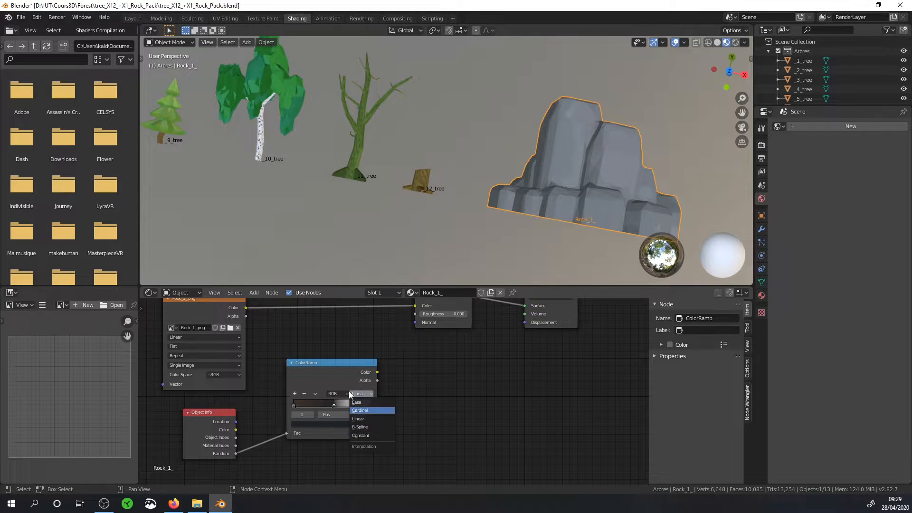
{"action": "left_click", "coordinate": [360, 435]}
{"action": "mouse_move", "coordinate": [335, 406]}
{"action": "left_mouse_down"}
{"action": "mouse_move", "coordinate": [325, 406]}
{"action": "mouse_move", "coordinate": [359, 406]}
{"action": "mouse_move", "coordinate": [348, 406]}
{"action": "left_mouse_up"}
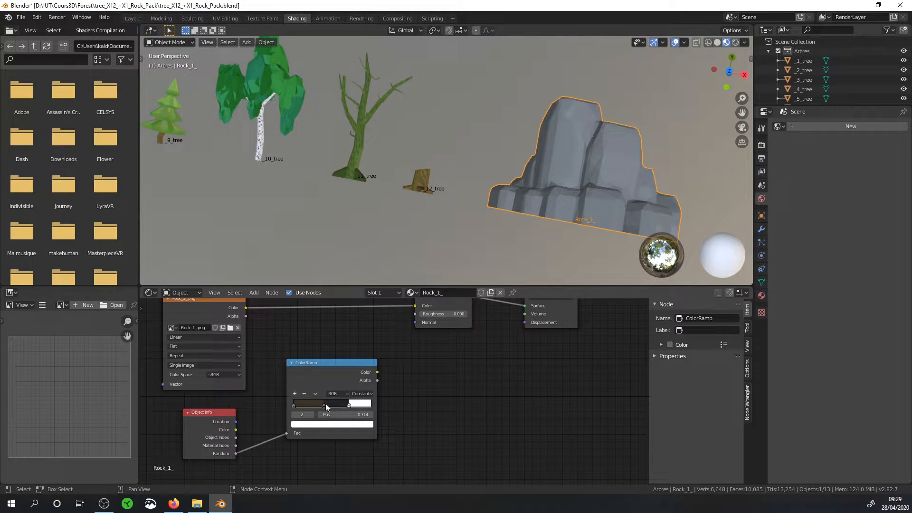
{"action": "left_click", "coordinate": [361, 393]}
{"action": "left_click", "coordinate": [361, 402]}
{"action": "left_click_drag", "start_coordinate": [348, 405], "coordinate": [372, 404]}
Add a MixRGB node, feeding the Rock_1_.png colour into Color1 and the ColorRamp colour into Color2.
{"action": "mouse_move", "coordinate": [433, 362]}
{"action": "middle_mouse_down"}
{"action": "mouse_move", "coordinate": [354, 391]}
{"action": "mouse_move", "coordinate": [439, 357]}
{"action": "middle_mouse_up"}
{"action": "key", "text": "shift+a"}
{"action": "mouse_move", "coordinate": [439, 375]}
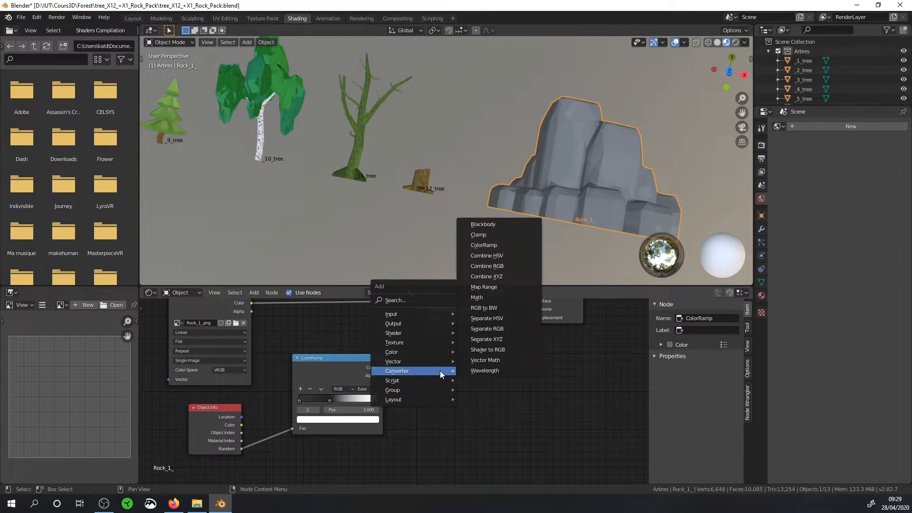
{"action": "mouse_move", "coordinate": [407, 351]}
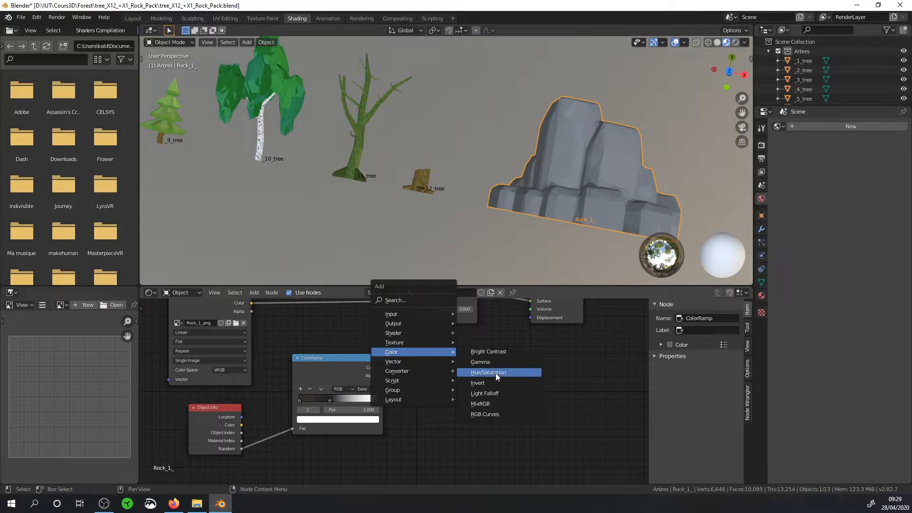
{"action": "left_click", "coordinate": [480, 404]}
{"action": "left_click", "coordinate": [373, 332]}
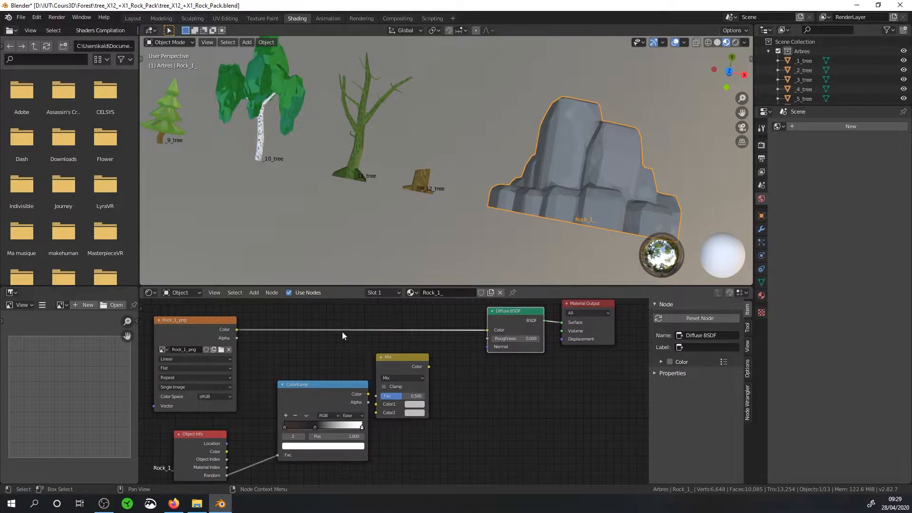
{"action": "left_click_drag", "start_coordinate": [236, 330], "coordinate": [323, 417]}
{"action": "middle_click_drag", "start_coordinate": [323, 417], "coordinate": [304, 375]}
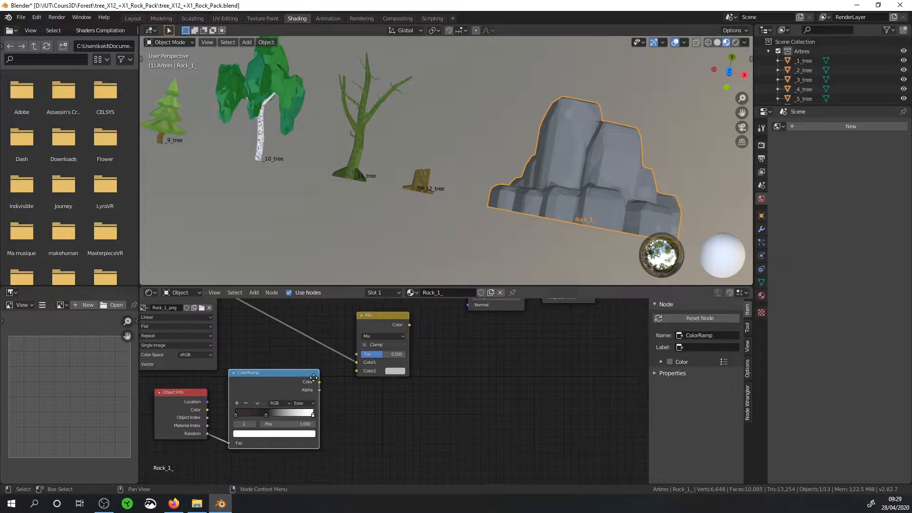
{"action": "left_click_drag", "start_coordinate": [321, 383], "coordinate": [357, 371]}
Set the mix node to Multiply with a factor of 1.000 and connect its colour output to the Diffuse BSDF.
{"action": "left_click", "coordinate": [378, 335]}
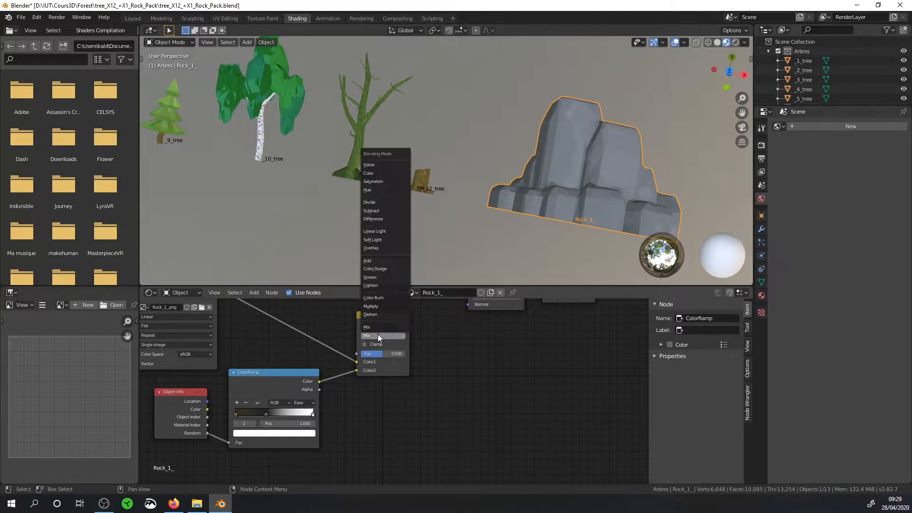
{"action": "scroll", "coordinate": [439, 383], "scroll_direction": "up", "scroll_amount": 3}
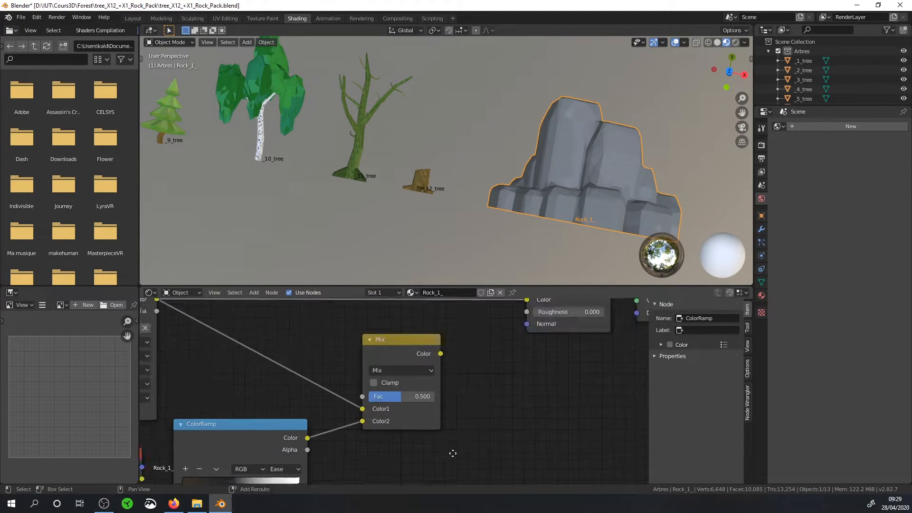
{"action": "left_click", "coordinate": [401, 370]}
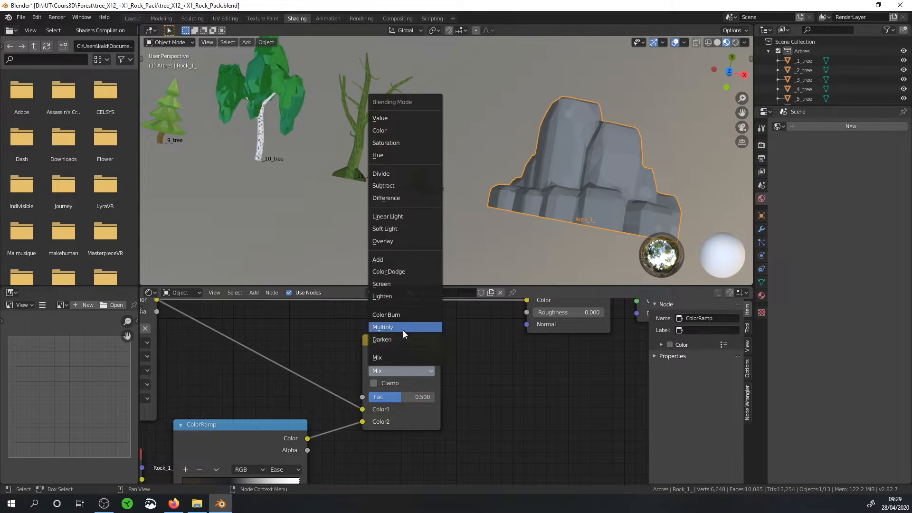
{"action": "left_click", "coordinate": [403, 327]}
{"action": "scroll", "coordinate": [441, 378], "scroll_direction": "down", "scroll_amount": 1}
{"action": "middle_click_drag", "start_coordinate": [440, 378], "coordinate": [438, 425]}
{"action": "left_click_drag", "start_coordinate": [430, 407], "coordinate": [504, 360]}
{"action": "left_click_drag", "start_coordinate": [405, 444], "coordinate": [451, 445]}
Make five duplicates of Rock_1_ around the original to test its random colour variation.
{"action": "scroll", "coordinate": [501, 198], "scroll_direction": "down", "scroll_amount": 3}
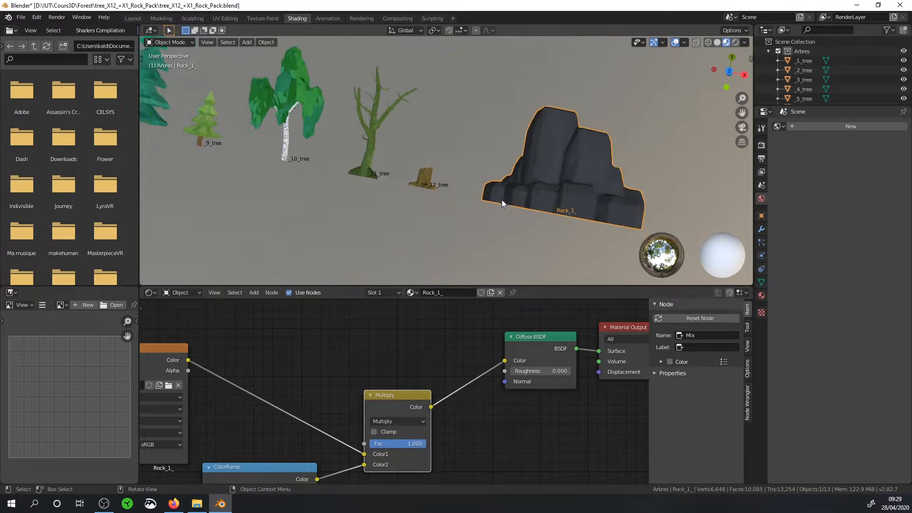
{"action": "middle_click_drag", "start_coordinate": [512, 171], "coordinate": [472, 184], "text": "shift"}
{"action": "key", "text": "shift+d"}
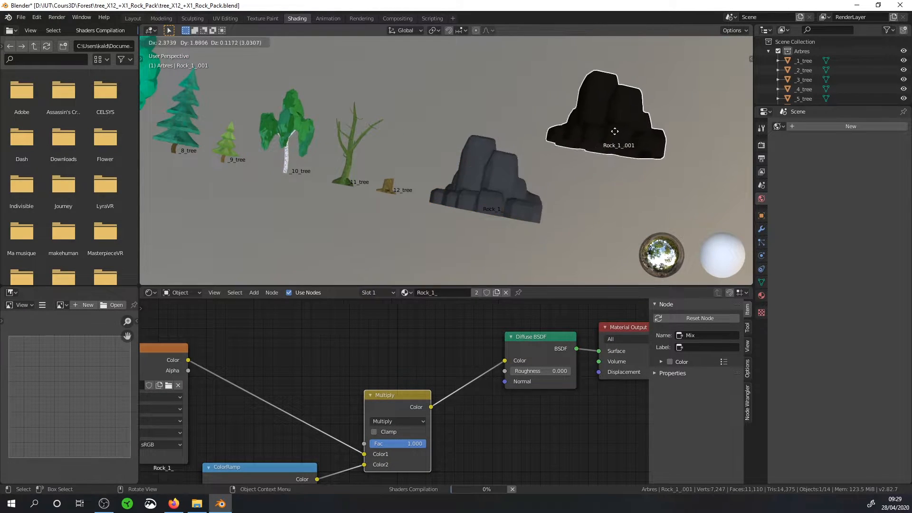
{"action": "left_click", "coordinate": [615, 135]}
{"action": "key", "text": "shift+d"}
{"action": "left_click", "coordinate": [637, 213]}
{"action": "key", "text": "shift+d"}
{"action": "left_click", "coordinate": [503, 278]}
{"action": "key", "text": "shift+d"}
{"action": "left_click", "coordinate": [436, 59]}
{"action": "key", "text": "shift+d"}
{"action": "left_click", "coordinate": [543, 64]}
Delete the five test duplicates of the rock, keeping only the original Rock_1_.
{"action": "scroll", "coordinate": [557, 138], "scroll_direction": "down", "scroll_amount": 2}
{"action": "left_click", "coordinate": [444, 98], "text": "shift"}
{"action": "left_click", "coordinate": [561, 135], "text": "shift"}
{"action": "left_click", "coordinate": [575, 192], "text": "shift"}
{"action": "left_click", "coordinate": [496, 251], "text": "shift"}
{"action": "key", "text": "Delete"}
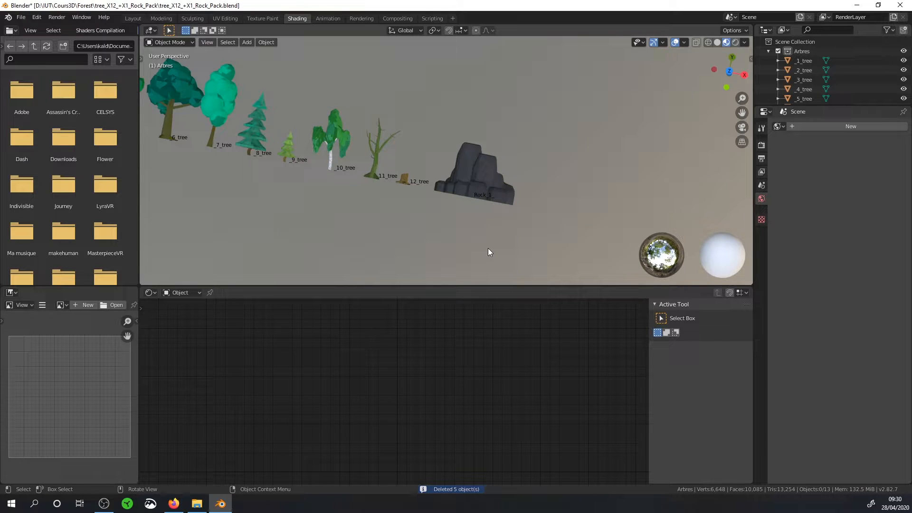
Switch to the Layout workspace and collapse the Arbres collection in the outliner.
{"action": "scroll", "coordinate": [488, 248], "scroll_direction": "down", "scroll_amount": 3}
{"action": "middle_click_drag", "start_coordinate": [448, 200], "coordinate": [501, 248], "text": "shift"}
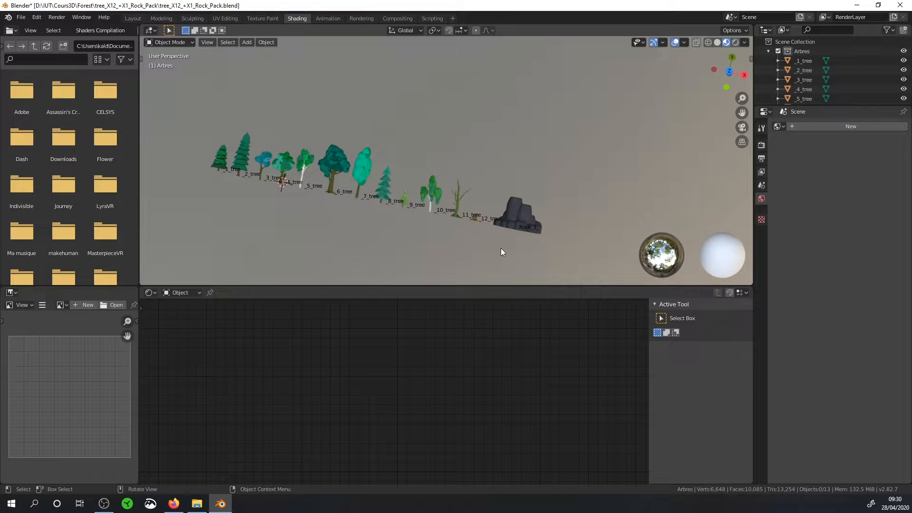
{"action": "middle_click_drag", "start_coordinate": [495, 172], "coordinate": [366, 79]}
{"action": "left_click", "coordinate": [133, 18]}
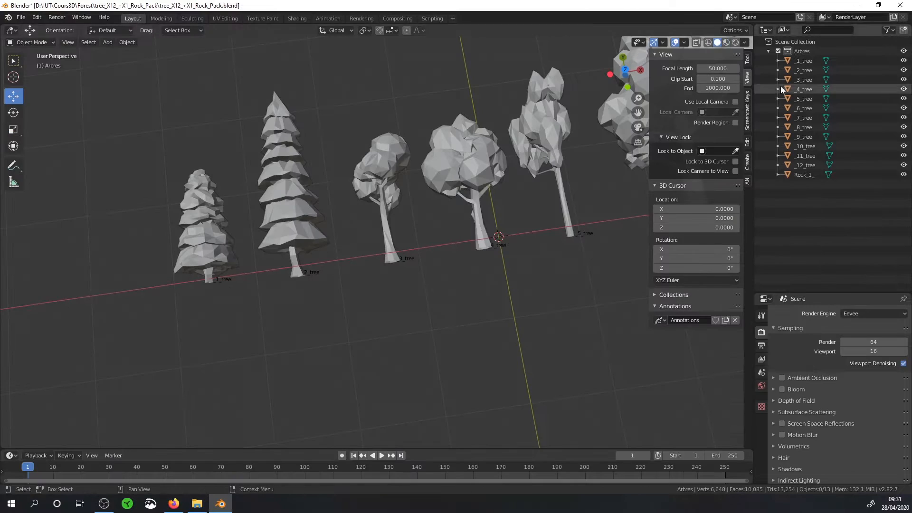
{"action": "scroll", "coordinate": [568, 150], "scroll_direction": "down", "scroll_amount": 3}
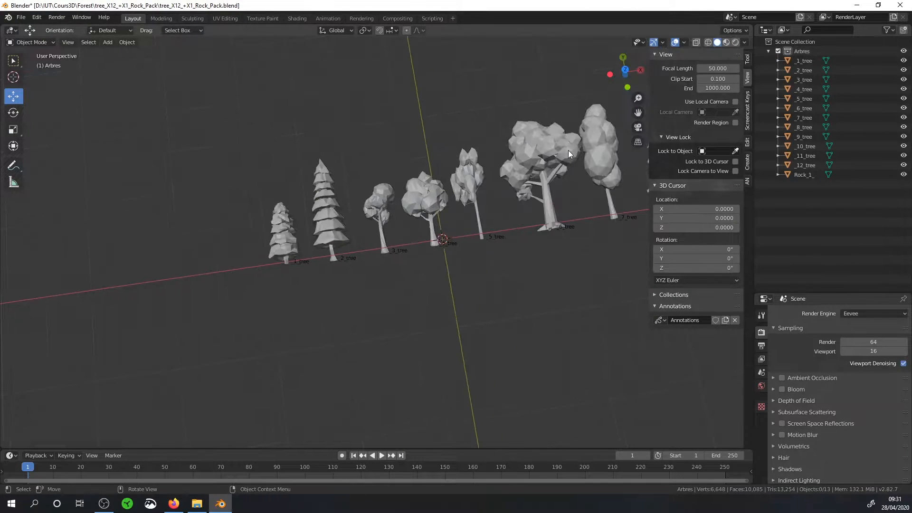
{"action": "middle_click_drag", "start_coordinate": [637, 188], "coordinate": [342, 223]}
{"action": "left_click", "coordinate": [769, 51]}
{"action": "middle_click_drag", "start_coordinate": [461, 165], "coordinate": [468, 170], "text": "shift"}
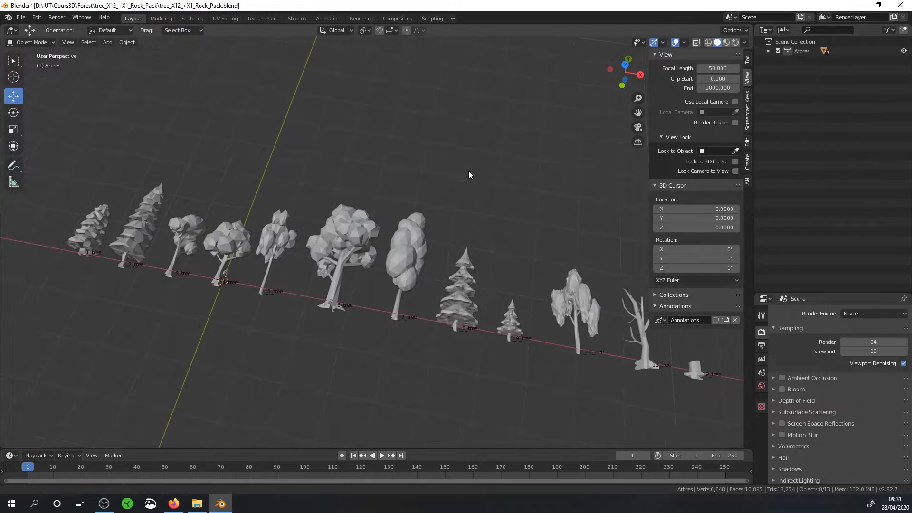
Save the asset file under the new name Pack_Arbres_LowPoly in the tree_X12_+X1_Rock_Pack folder.
{"action": "left_click", "coordinate": [21, 17]}
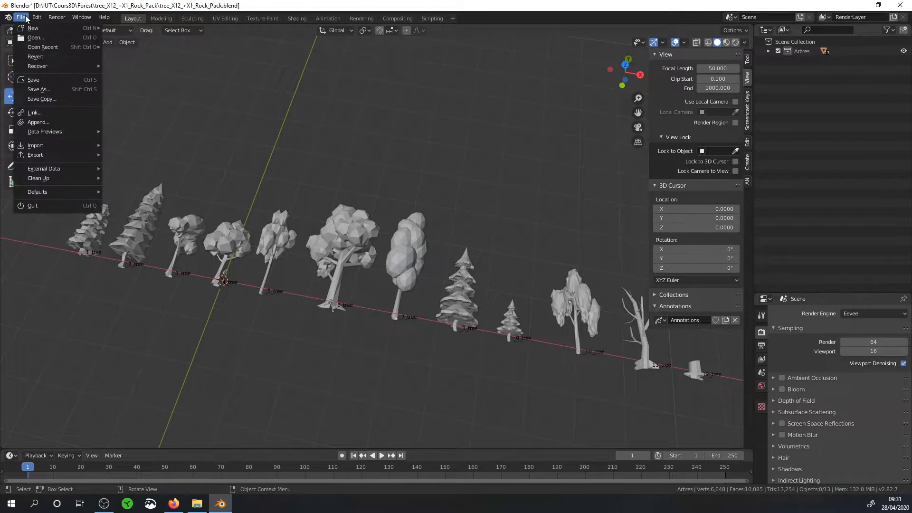
{"action": "left_click", "coordinate": [21, 87]}
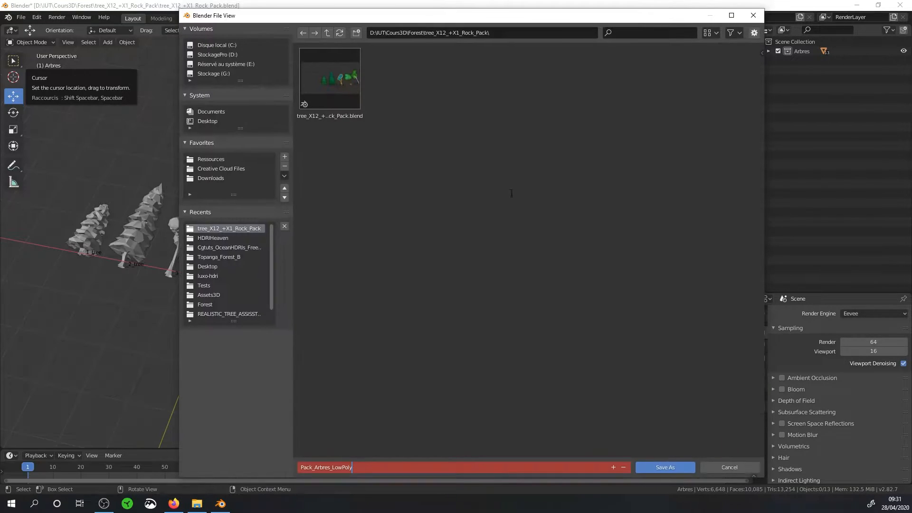
{"action": "left_click", "coordinate": [663, 466]}
Start a new file and delete its default cube and light, keeping the camera.
{"action": "left_click", "coordinate": [21, 17]}
{"action": "mouse_move", "coordinate": [28, 23]}
{"action": "left_click", "coordinate": [123, 29]}
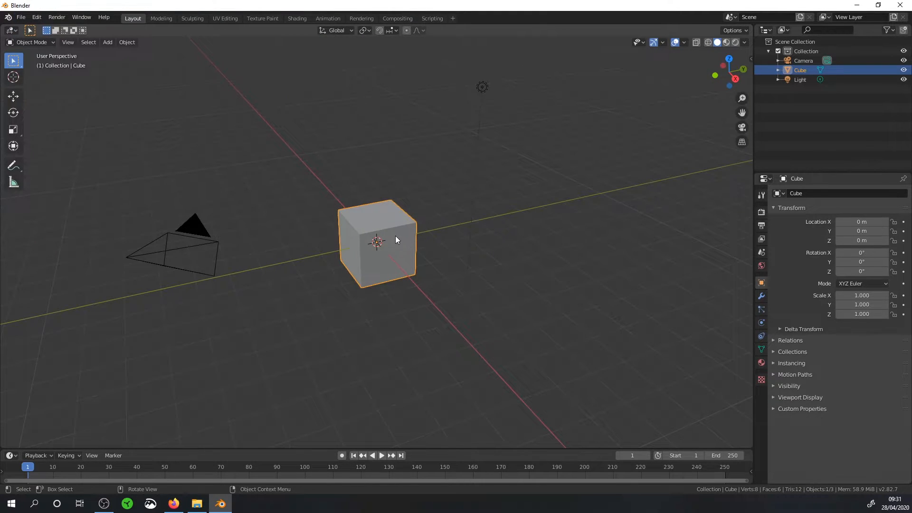
{"action": "key", "text": "Delete"}
{"action": "left_click", "coordinate": [476, 89]}
{"action": "key", "text": "Delete"}
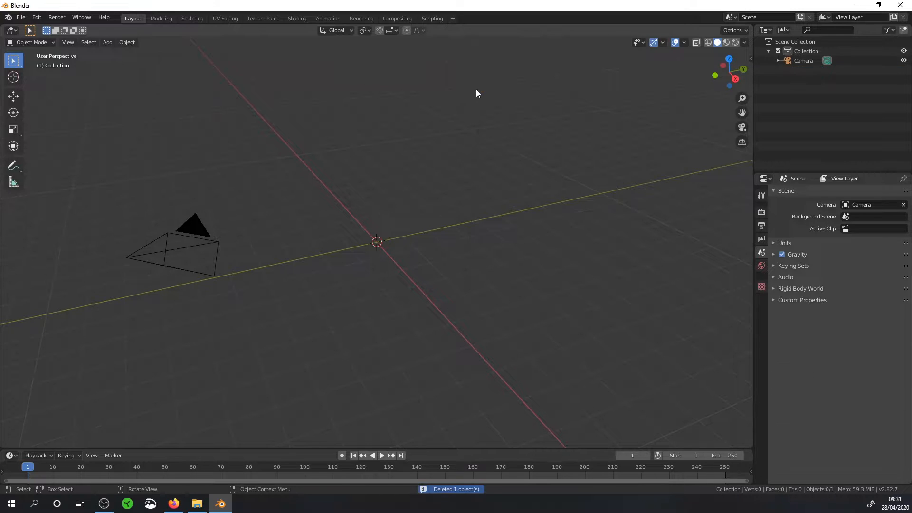
Look for the Landscape generator among the meshes that can be added, and show the viewport sidebar.
{"action": "key", "text": "shift+a"}
{"action": "mouse_move", "coordinate": [361, 243]}
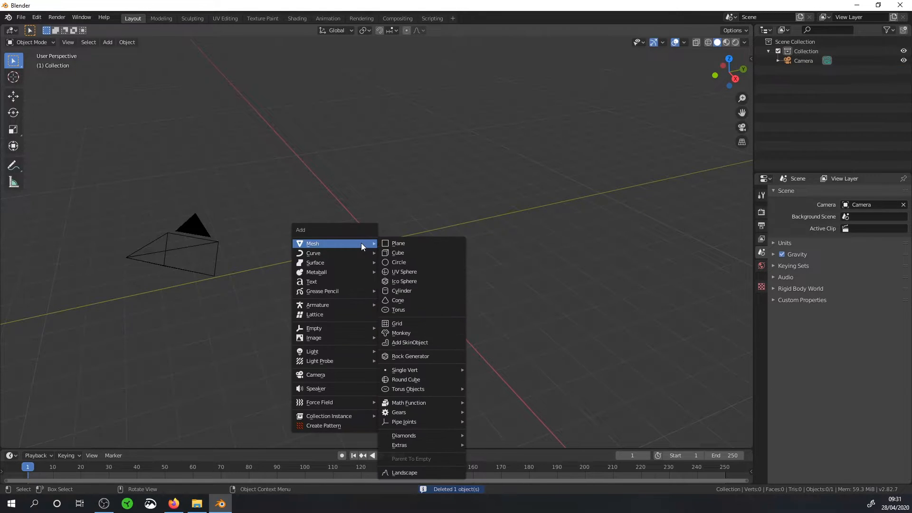
{"action": "left_click", "coordinate": [751, 58]}
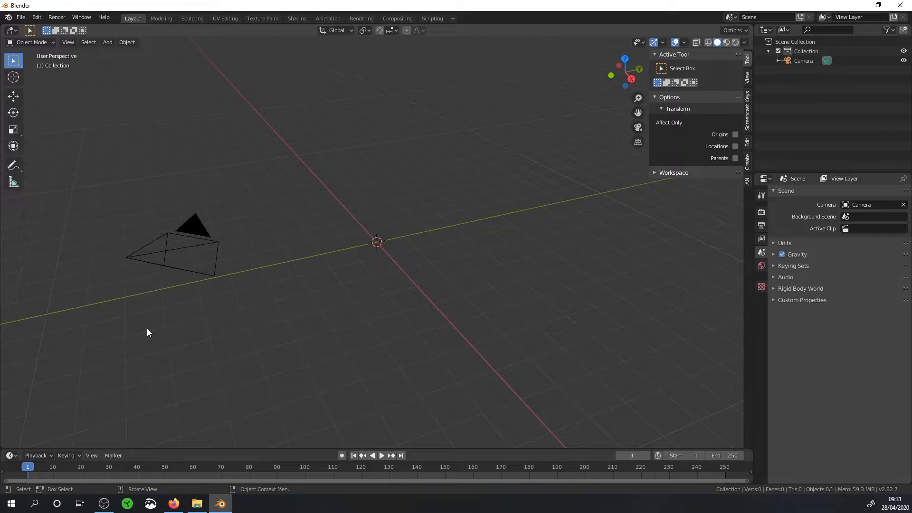
Search the add-ons in the preferences for "land" to check whether A.N.T.Landscape is enabled.
{"action": "left_click", "coordinate": [37, 18]}
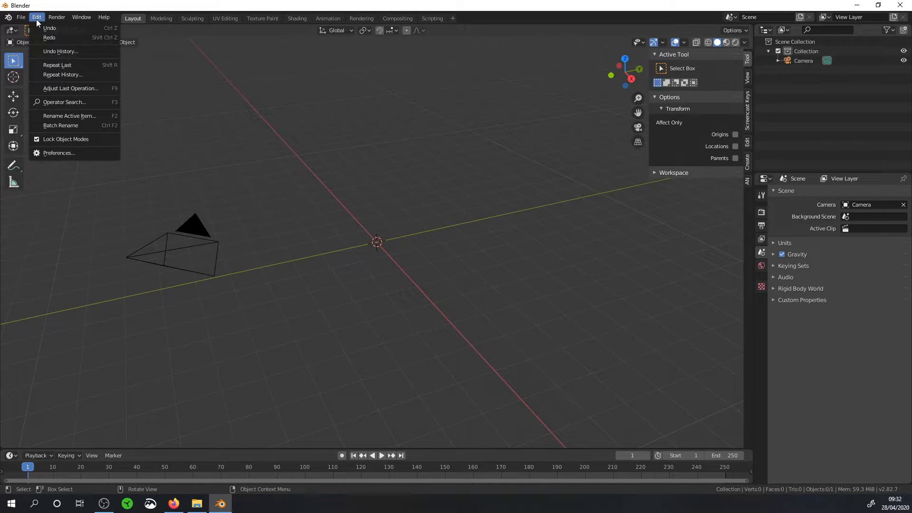
{"action": "left_click", "coordinate": [66, 153]}
{"action": "left_click_drag", "start_coordinate": [0, 49], "coordinate": [297, 49]}
{"action": "left_click", "coordinate": [378, 76]}
{"action": "type", "text": "land"}
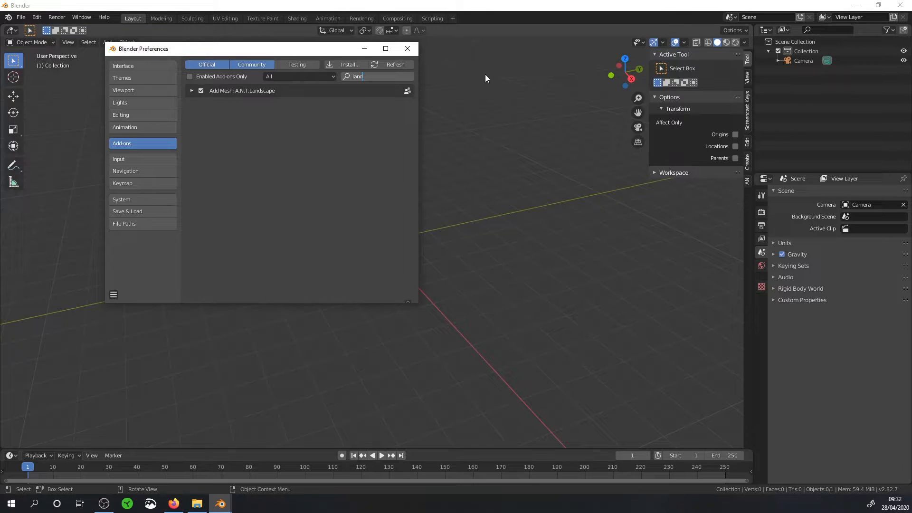
{"action": "left_click", "coordinate": [408, 48]}
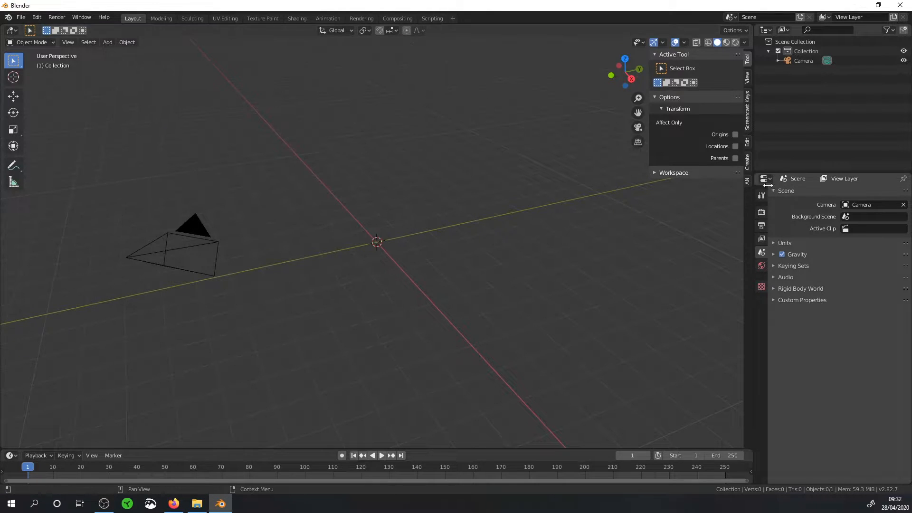
Add a landscape mesh with the Landscape generator and expand its creation settings.
{"action": "left_click", "coordinate": [748, 161]}
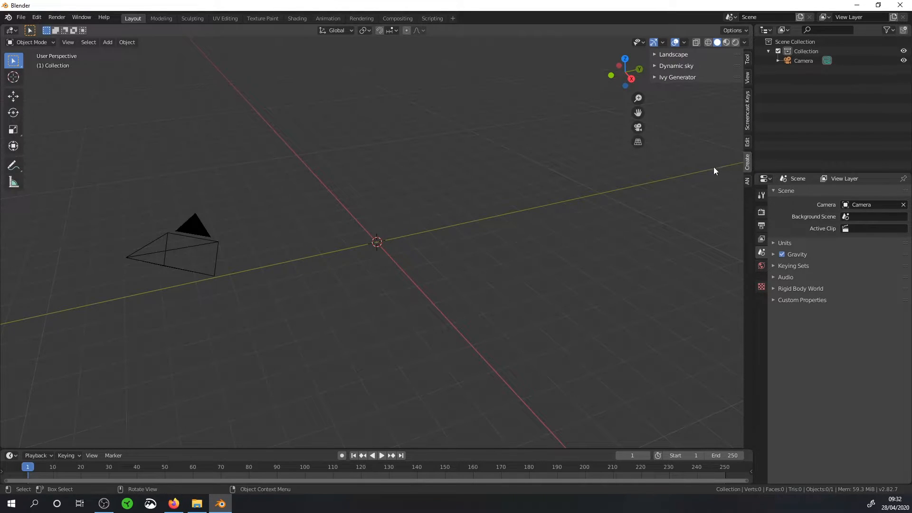
{"action": "left_click", "coordinate": [654, 53]}
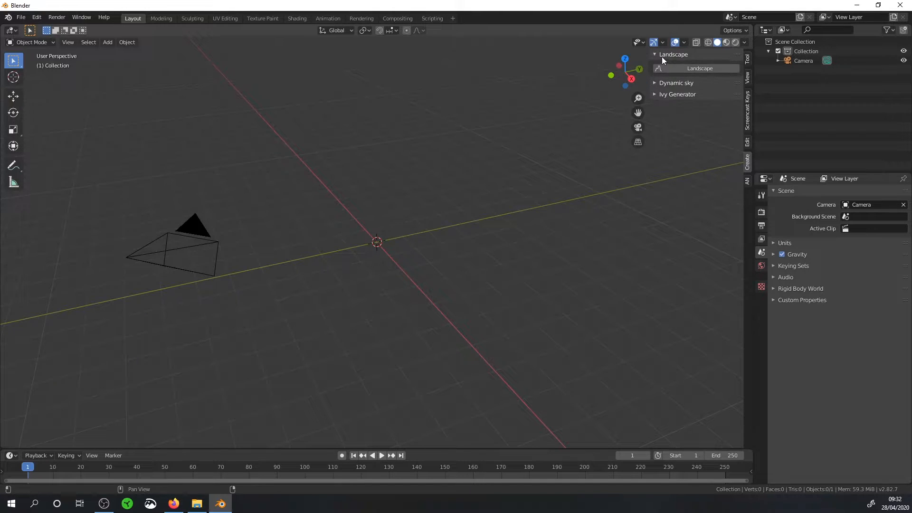
{"action": "left_click", "coordinate": [688, 70]}
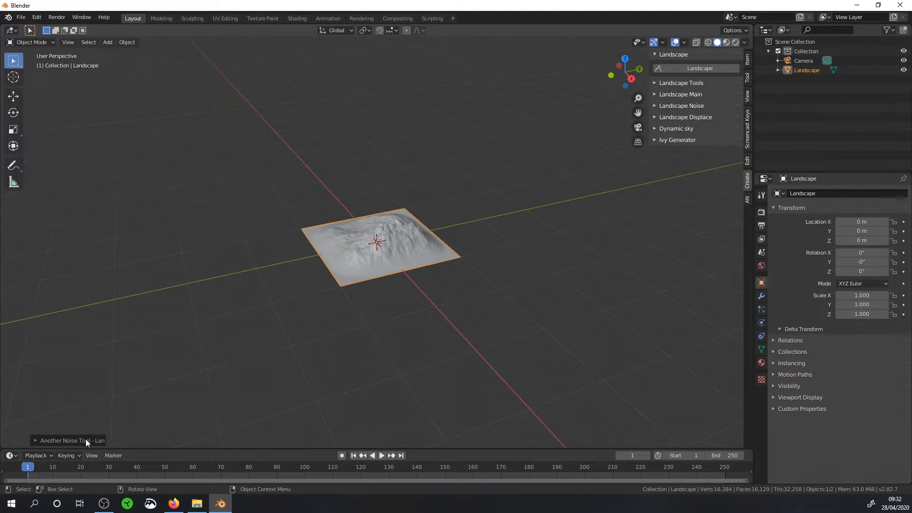
{"action": "left_click", "coordinate": [37, 440]}
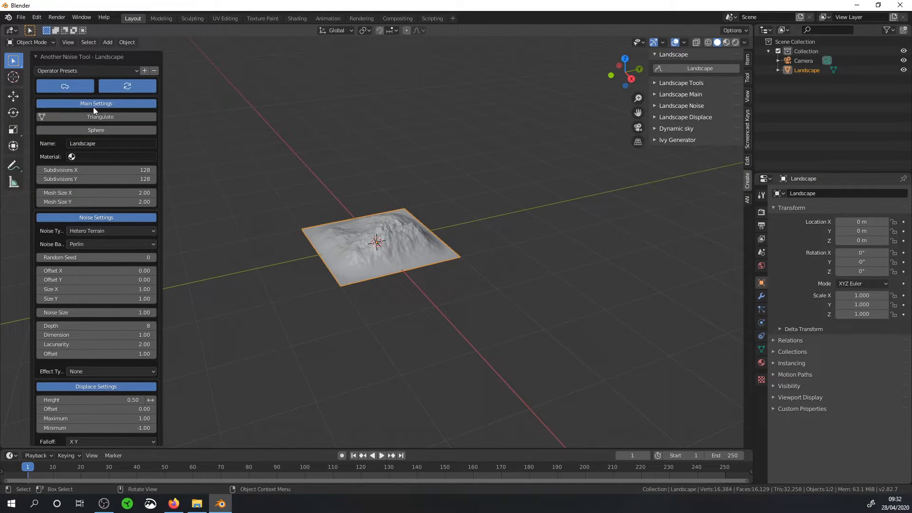
Try the River and Volcano operator presets on the new landscape.
{"action": "left_click", "coordinate": [92, 71]}
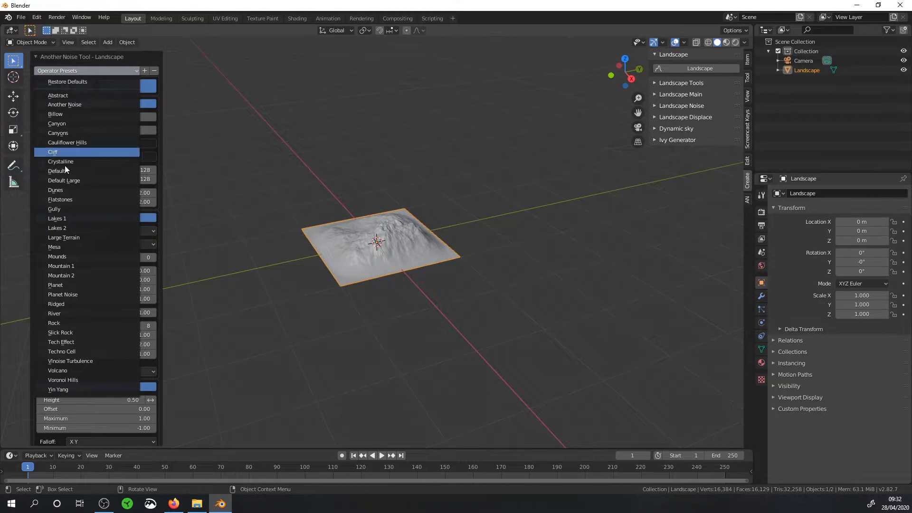
{"action": "left_click", "coordinate": [63, 313]}
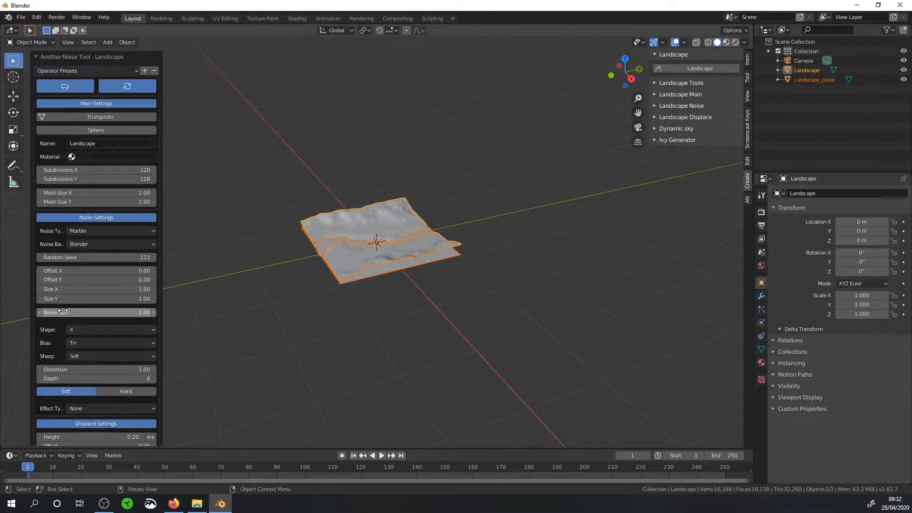
{"action": "left_click", "coordinate": [73, 70]}
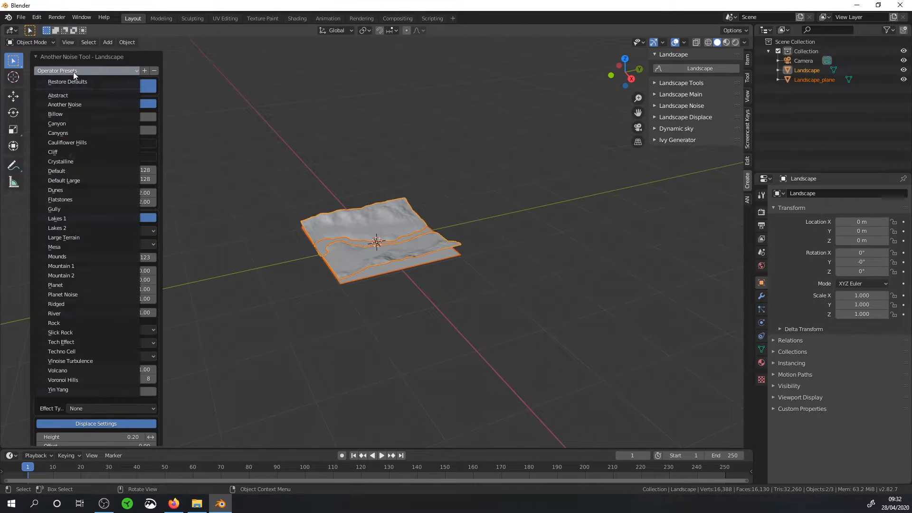
{"action": "left_click", "coordinate": [75, 369]}
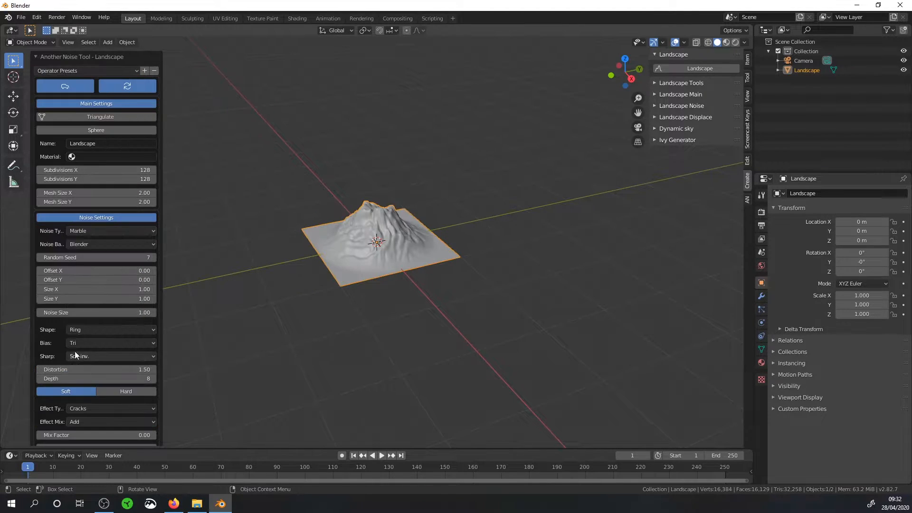
Apply the Large Terrain operator preset to the landscape.
{"action": "left_click", "coordinate": [76, 69]}
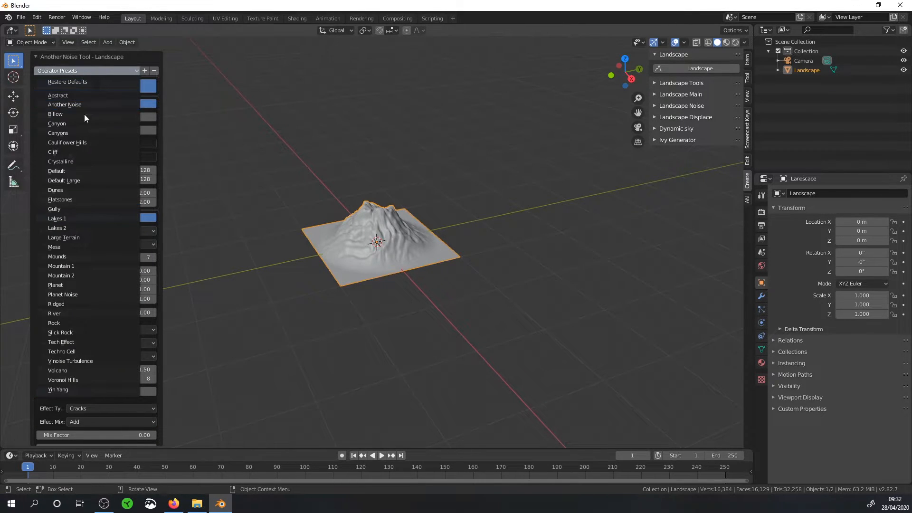
{"action": "left_click", "coordinate": [76, 239]}
{"action": "scroll", "coordinate": [452, 252], "scroll_direction": "down", "scroll_amount": 8}
{"action": "middle_click_drag", "start_coordinate": [454, 245], "coordinate": [378, 217]}
{"action": "scroll", "coordinate": [386, 247], "scroll_direction": "up", "scroll_amount": 6}
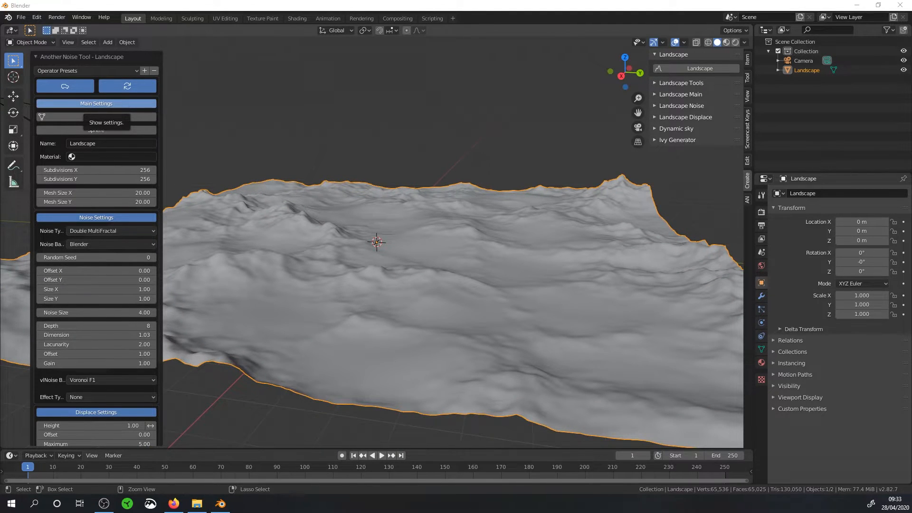
Save the scene as Forest2.blend in the tree_X12_+X1_Rock_Pack folder.
{"action": "key", "text": "ctrl+shift+s"}
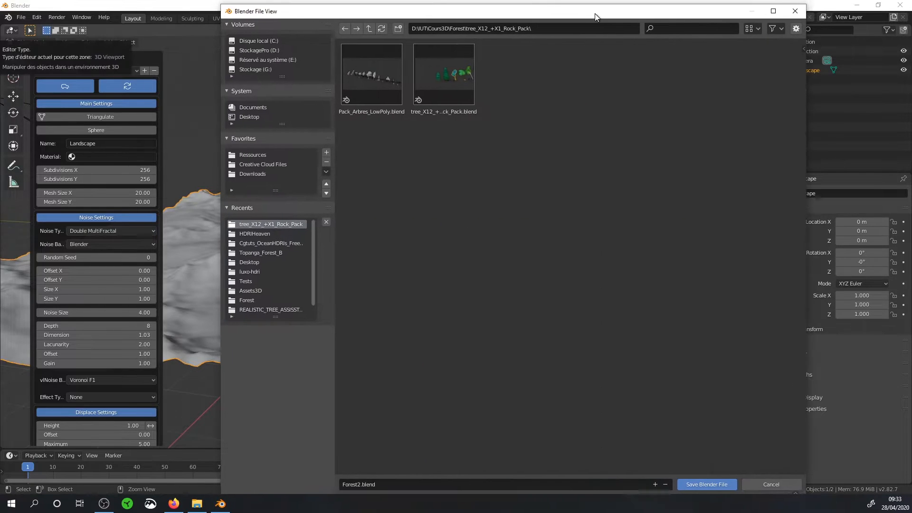
{"action": "left_click_drag", "start_coordinate": [596, 16], "coordinate": [558, 12]}
{"action": "left_click", "coordinate": [671, 482]}
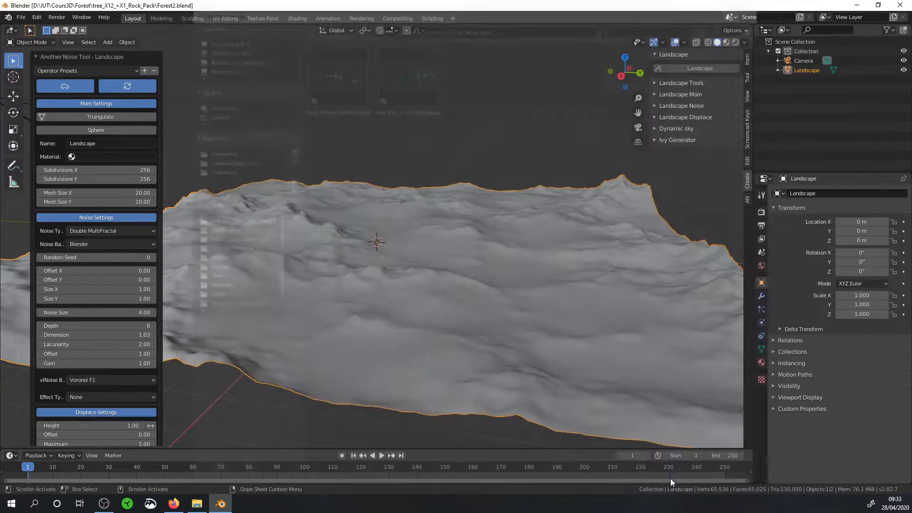
Collapse the landscape's creation settings and deselect the terrain.
{"action": "middle_click_drag", "start_coordinate": [479, 285], "coordinate": [466, 297]}
{"action": "left_click", "coordinate": [35, 56]}
{"action": "left_click", "coordinate": [481, 116]}
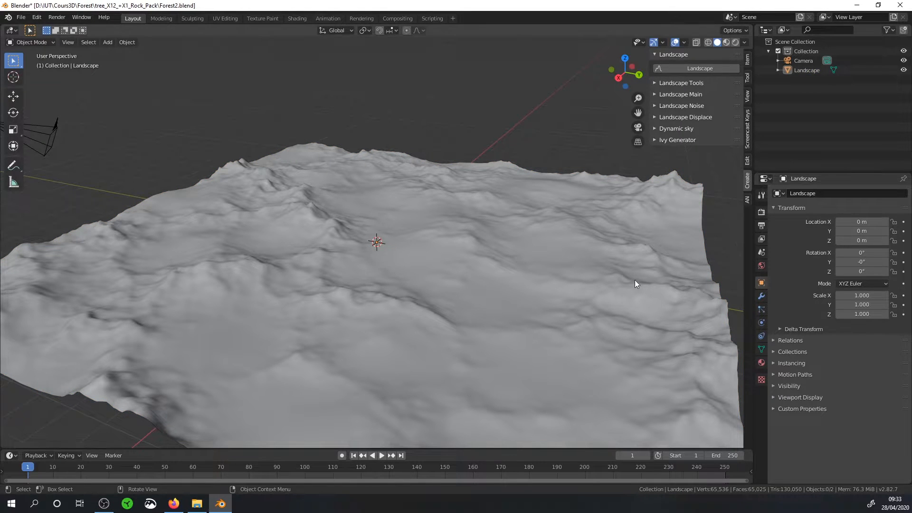
{"action": "mouse_move", "coordinate": [348, 238]}
{"action": "middle_mouse_down"}
{"action": "mouse_move", "coordinate": [352, 227]}
{"action": "mouse_move", "coordinate": [363, 233]}
{"action": "mouse_move", "coordinate": [359, 251]}
{"action": "middle_mouse_up"}
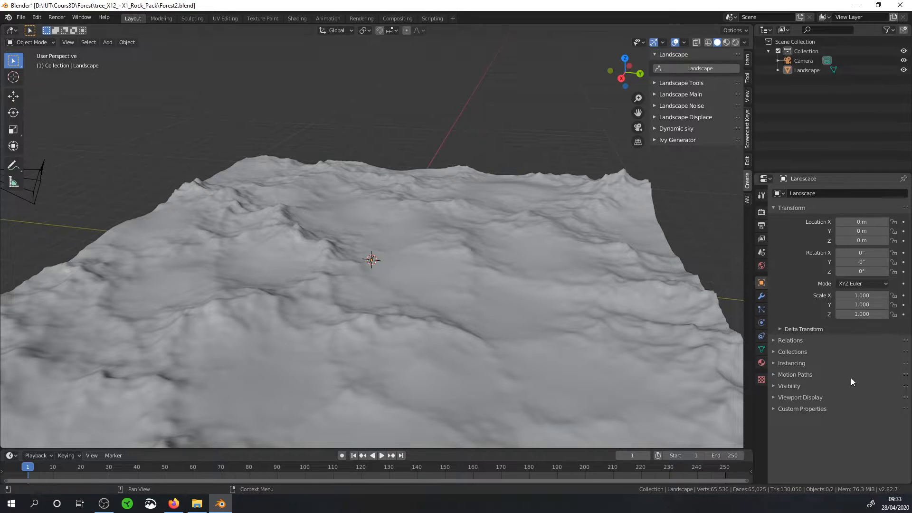
Link the Arbres collection from Pack_Arbres_LowPoly.blend in the tree_X12_+X1_Rock_Pack folder into the scene.
{"action": "middle_click_drag", "start_coordinate": [423, 206], "coordinate": [489, 223]}
{"action": "left_click", "coordinate": [20, 19]}
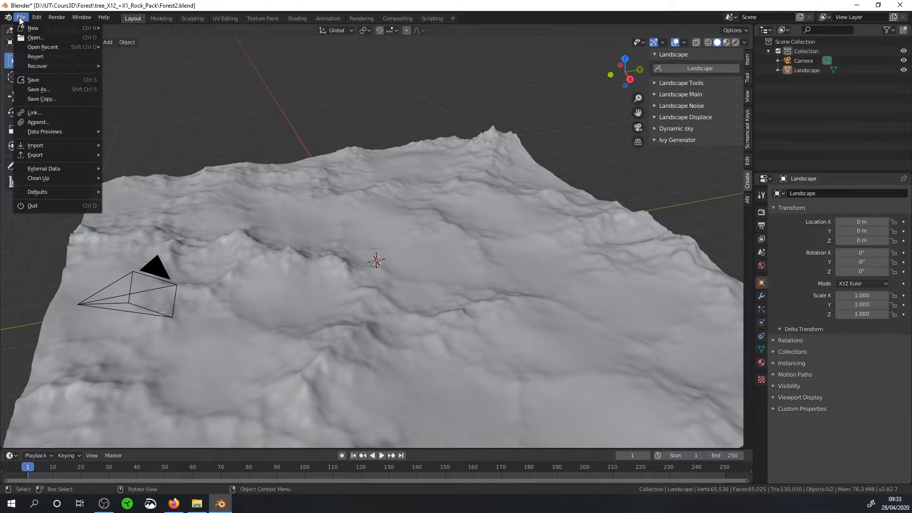
{"action": "left_click", "coordinate": [48, 112]}
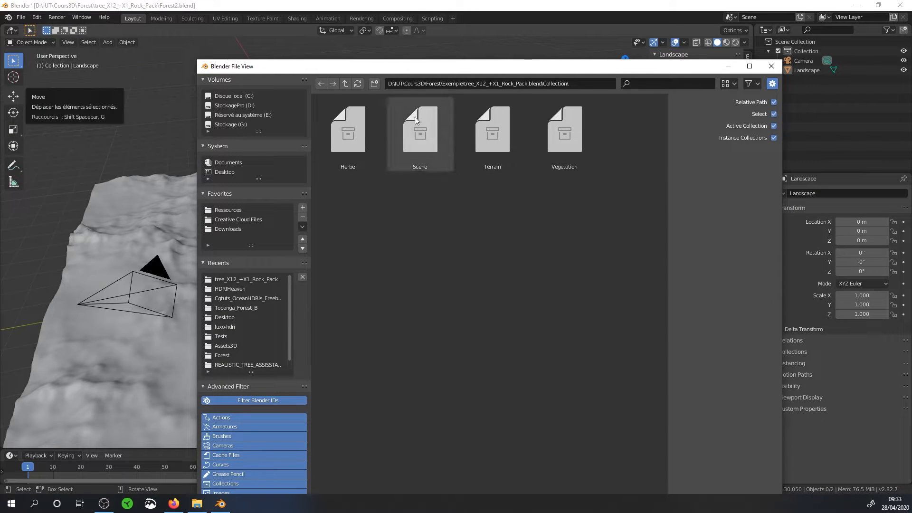
{"action": "left_click", "coordinate": [346, 83]}
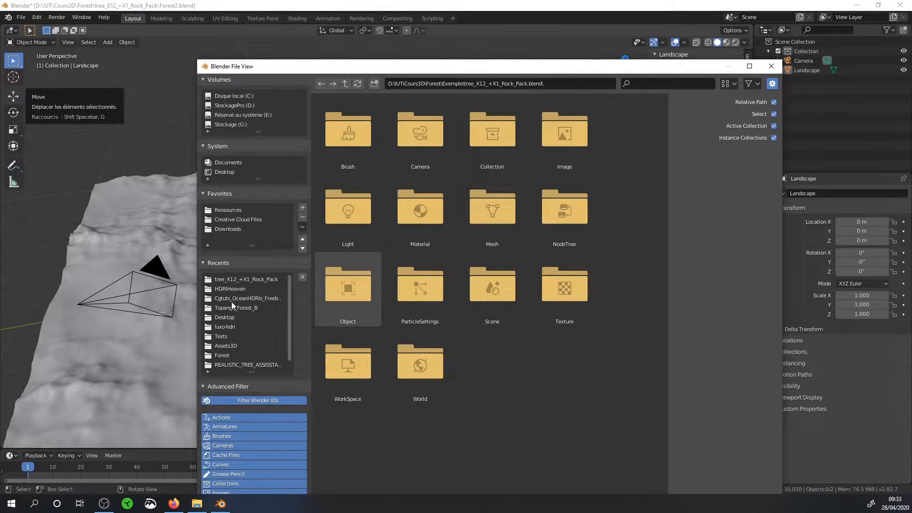
{"action": "left_click", "coordinate": [234, 280]}
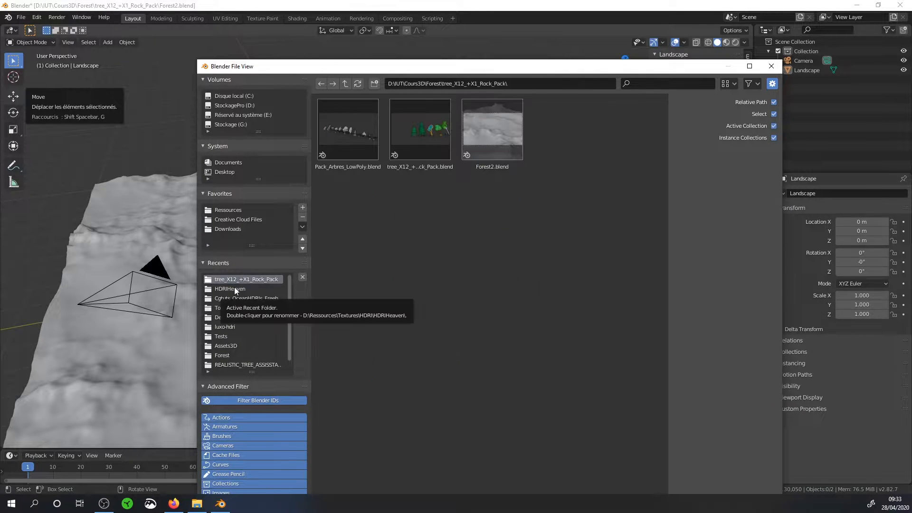
{"action": "double_click", "coordinate": [359, 135]}
{"action": "double_click", "coordinate": [434, 147]}
{"action": "double_click", "coordinate": [360, 145]}
Move the linked Arbres collection instance straight down to about -1.86 m in Z, below the terrain.
{"action": "middle_click_drag", "start_coordinate": [460, 293], "coordinate": [467, 244]}
{"action": "scroll", "coordinate": [465, 244], "scroll_direction": "up", "scroll_amount": 3}
{"action": "left_click", "coordinate": [13, 96]}
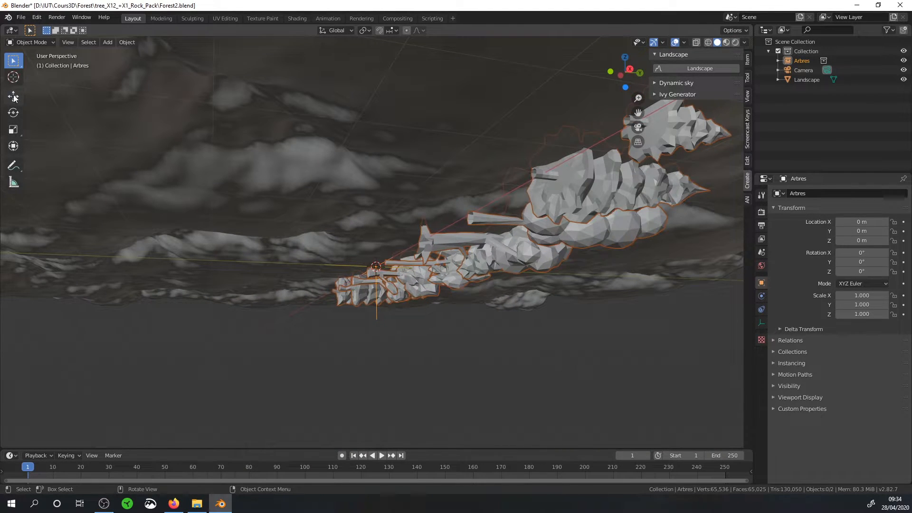
{"action": "left_click_drag", "start_coordinate": [374, 230], "coordinate": [497, 298]}
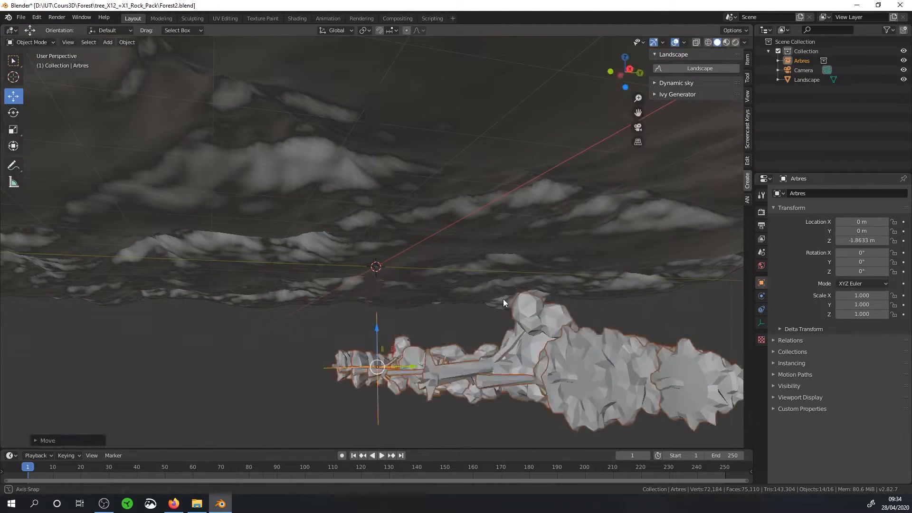
Move the Arbres instance along X to about -4.7 m so the row of trees sits under the terrain.
{"action": "middle_click_drag", "start_coordinate": [591, 356], "coordinate": [550, 326]}
{"action": "middle_click_drag", "start_coordinate": [528, 264], "coordinate": [482, 276]}
{"action": "middle_click_drag", "start_coordinate": [566, 287], "coordinate": [298, 327]}
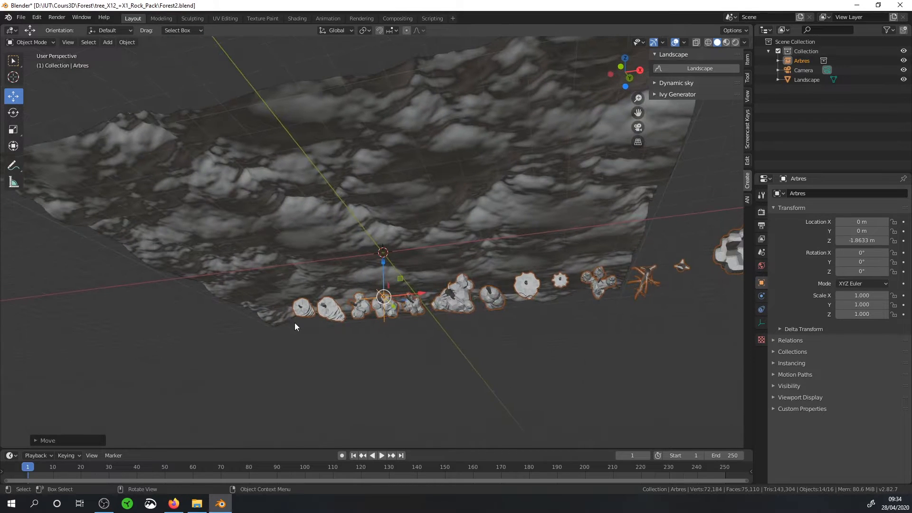
{"action": "left_click_drag", "start_coordinate": [423, 293], "coordinate": [317, 304]}
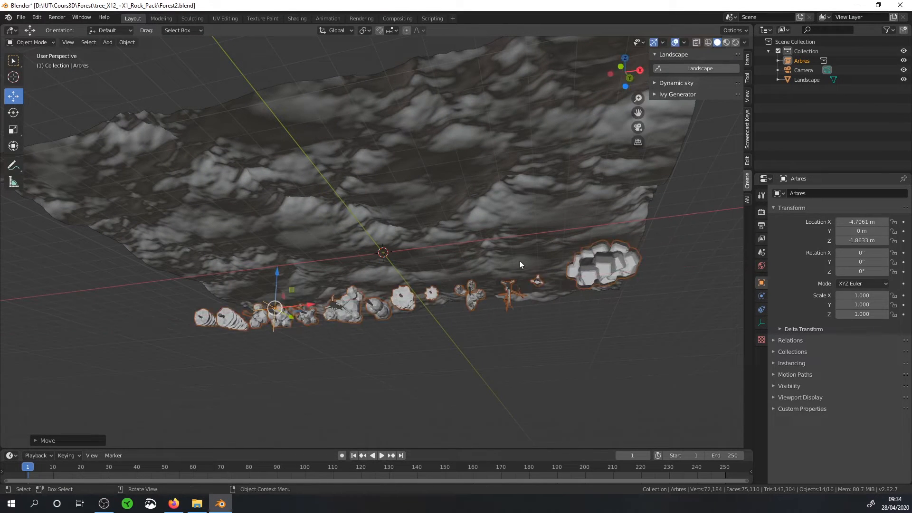
{"action": "middle_click_drag", "start_coordinate": [520, 260], "coordinate": [568, 287]}
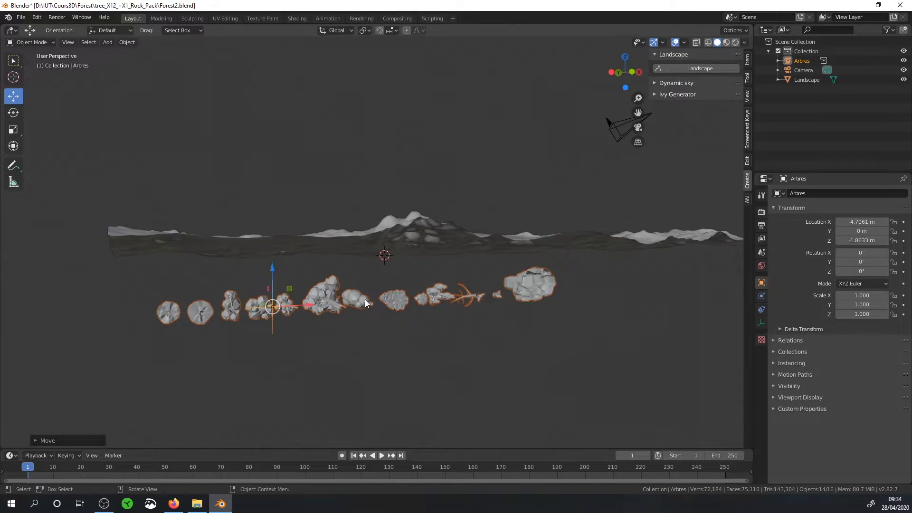
{"action": "middle_click_drag", "start_coordinate": [372, 286], "coordinate": [393, 283]}
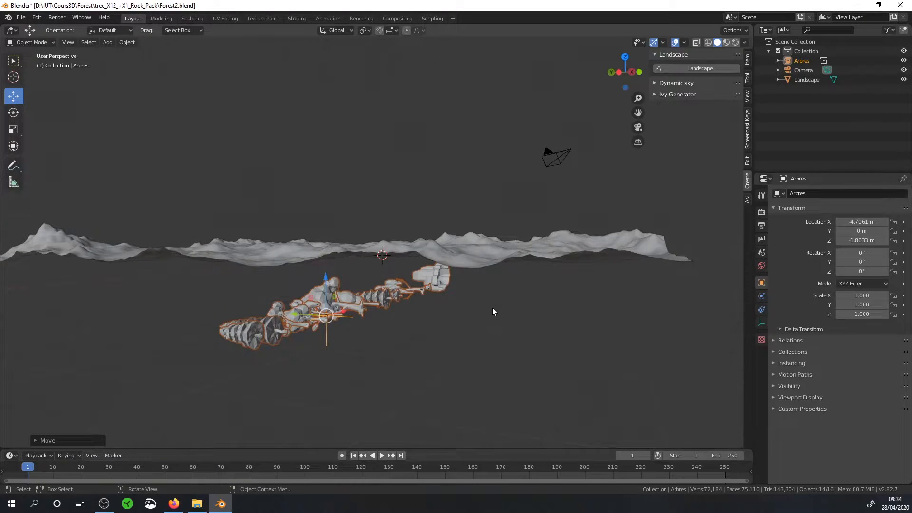
{"action": "middle_click_drag", "start_coordinate": [492, 309], "coordinate": [483, 334]}
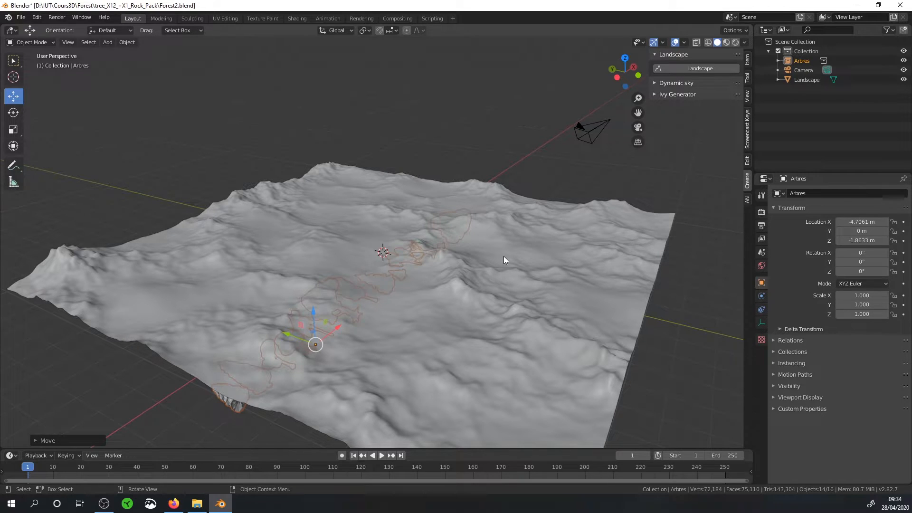
Select the landscape and add a particle system to it.
{"action": "left_click", "coordinate": [616, 262]}
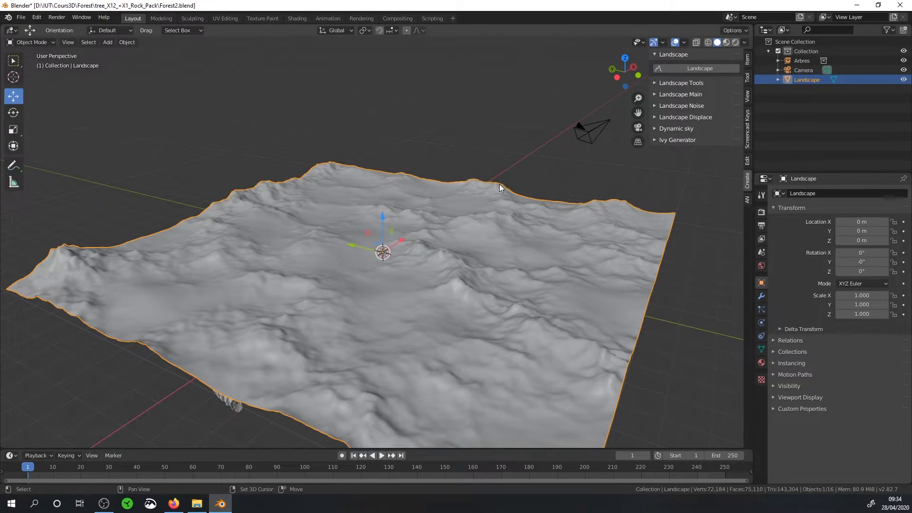
{"action": "middle_click_drag", "start_coordinate": [501, 184], "coordinate": [523, 149], "text": "shift"}
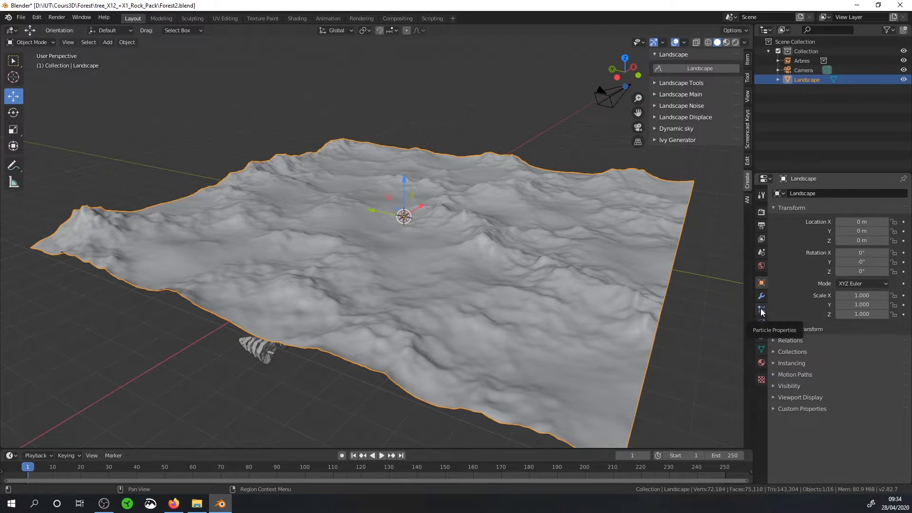
{"action": "left_click", "coordinate": [761, 309]}
{"action": "left_click", "coordinate": [903, 193]}
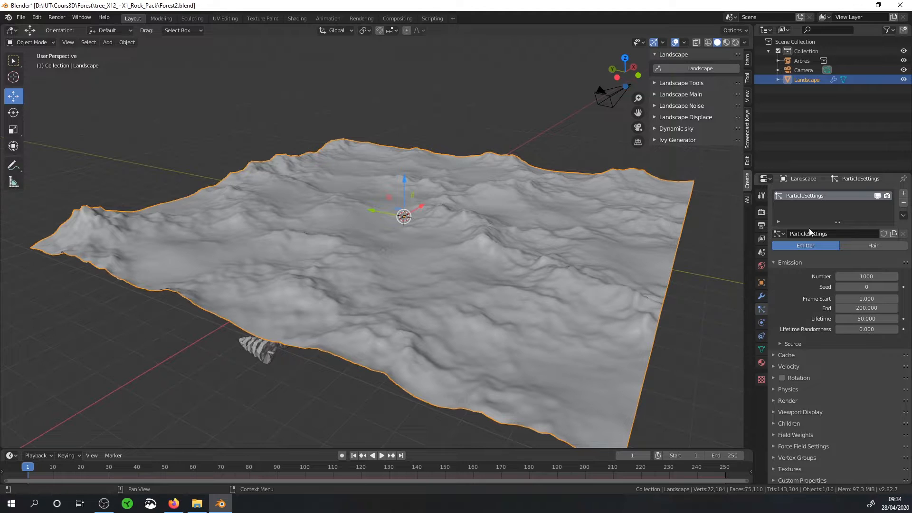
Preview the emitter particles by playing the animation, and return to frame 1.
{"action": "key", "text": "space"}
{"action": "left_click_drag", "start_coordinate": [38, 470], "coordinate": [28, 495]}
{"action": "key", "text": "space"}
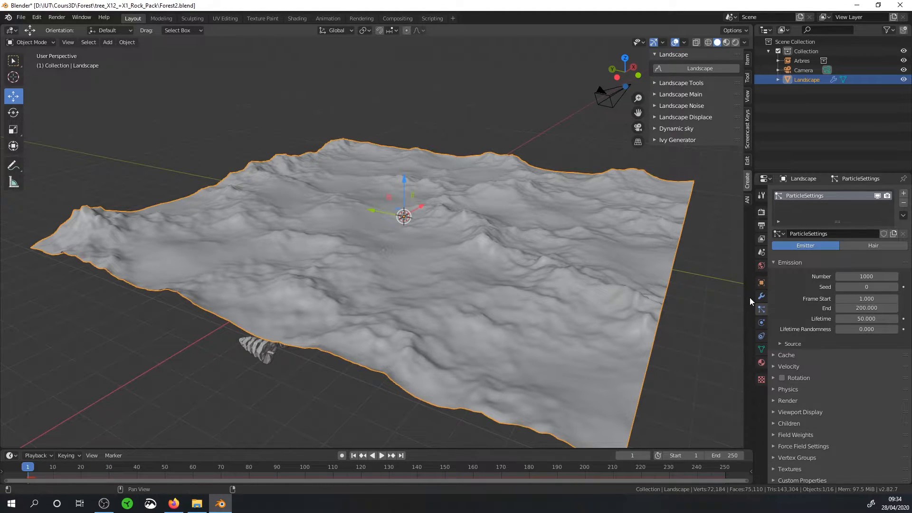
Switch the landscape's particle system to Hair and set it to render as a collection.
{"action": "left_click", "coordinate": [860, 247]}
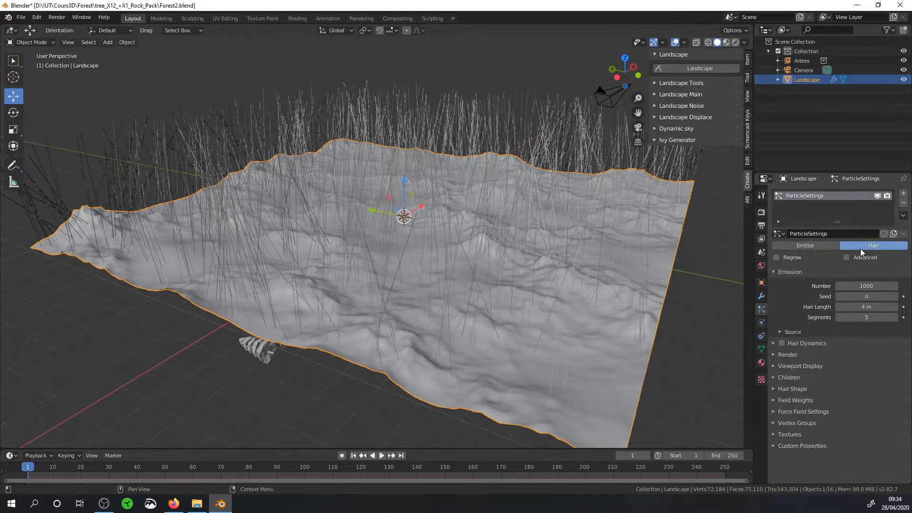
{"action": "middle_click_drag", "start_coordinate": [453, 182], "coordinate": [429, 206]}
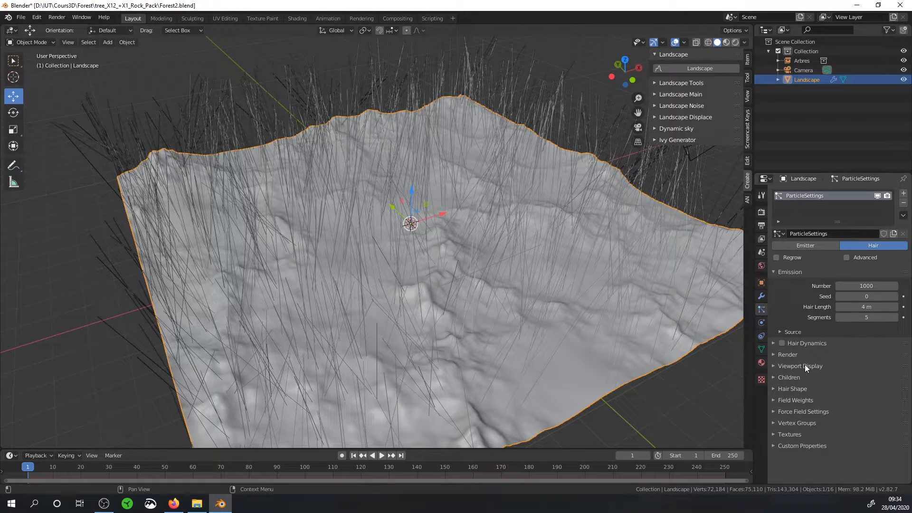
{"action": "left_click", "coordinate": [776, 353]}
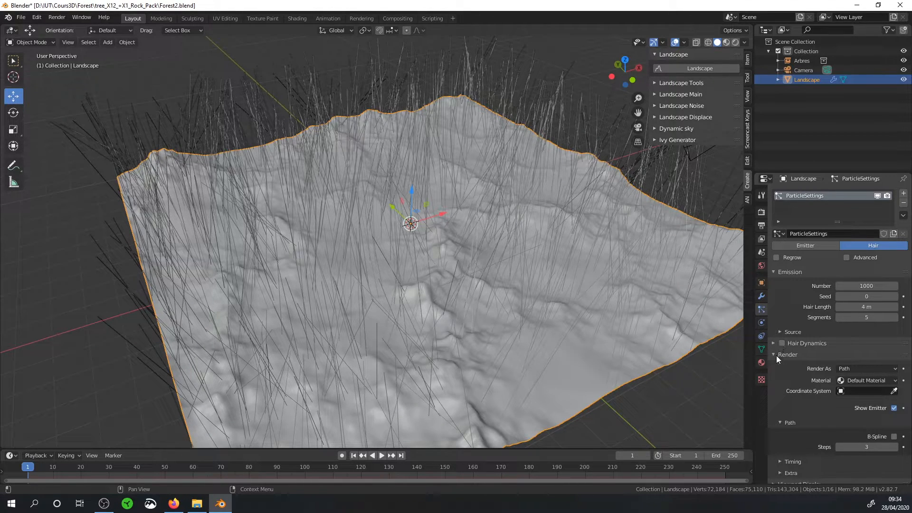
{"action": "left_click", "coordinate": [845, 369]}
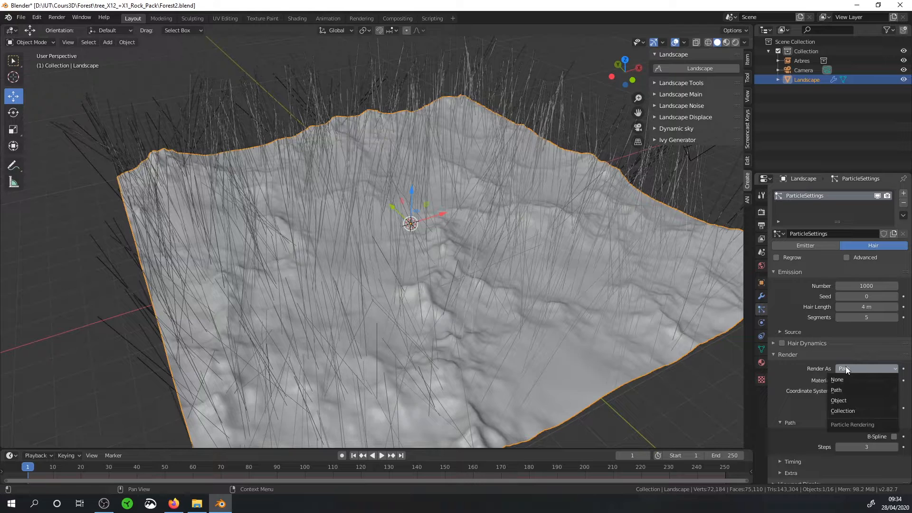
{"action": "left_click", "coordinate": [842, 410]}
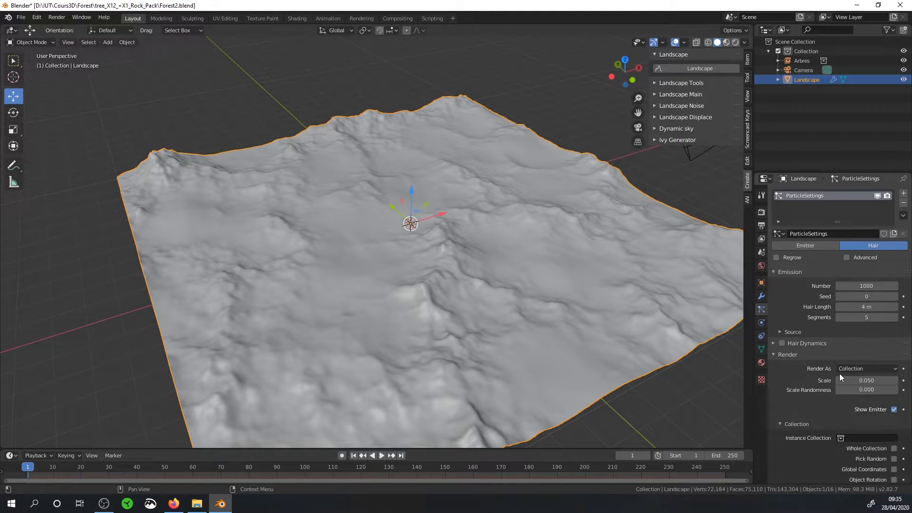
Set the Arbres collection as the instance collection of the landscape's hair particles.
{"action": "scroll", "coordinate": [839, 391], "scroll_direction": "down", "scroll_amount": 2}
{"action": "scroll", "coordinate": [840, 391], "scroll_direction": "down", "scroll_amount": 1}
{"action": "left_click", "coordinate": [864, 381]}
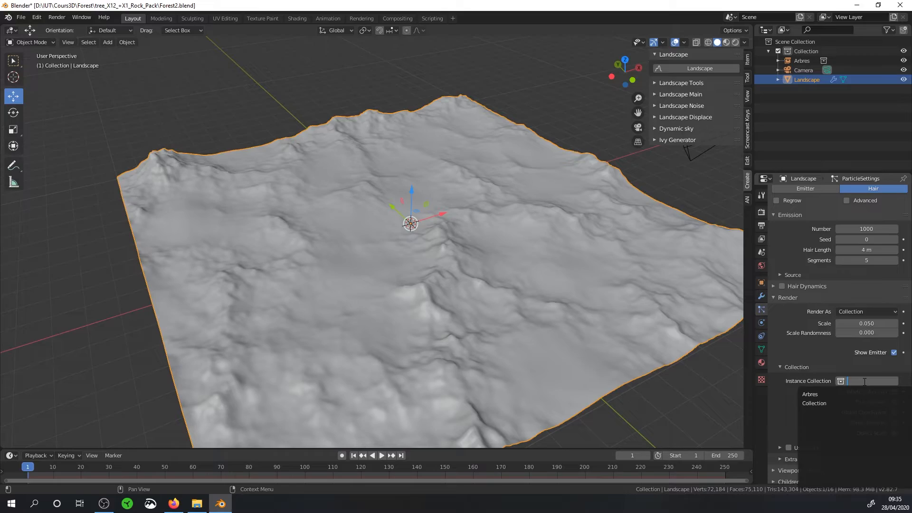
{"action": "left_click", "coordinate": [838, 394]}
{"action": "middle_click_drag", "start_coordinate": [396, 349], "coordinate": [398, 318]}
{"action": "scroll", "coordinate": [434, 293], "scroll_direction": "up", "scroll_amount": 5}
{"action": "scroll", "coordinate": [397, 260], "scroll_direction": "down", "scroll_amount": 6}
{"action": "middle_click_drag", "start_coordinate": [401, 267], "coordinate": [411, 295]}
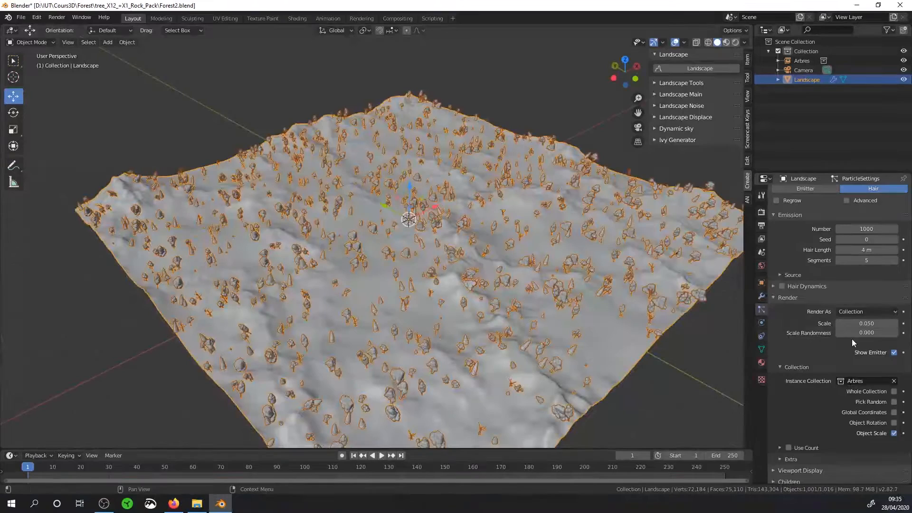
Set the hair length of the landscape's particles to 1 m.
{"action": "scroll", "coordinate": [855, 330], "scroll_direction": "up", "scroll_amount": 3}
{"action": "left_click", "coordinate": [873, 307]}
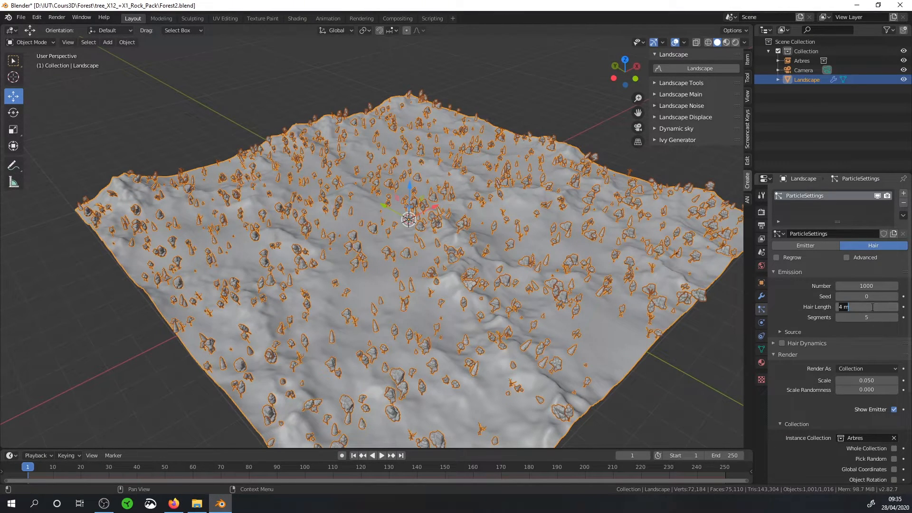
{"action": "type", "text": "1"}
{"action": "key", "text": "Return"}
{"action": "middle_click_drag", "start_coordinate": [604, 321], "coordinate": [590, 294]}
{"action": "scroll", "coordinate": [844, 389], "scroll_direction": "down", "scroll_amount": 2}
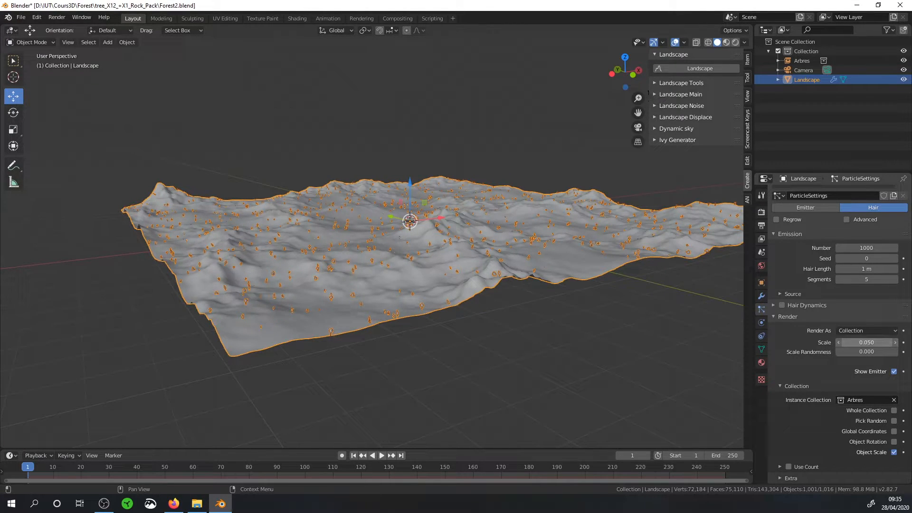
Set the render scale of the scattered trees and rocks to 1.
{"action": "left_click_drag", "start_coordinate": [867, 342], "coordinate": [886, 342]}
{"action": "double_click", "coordinate": [866, 342]}
{"action": "type", "text": "1"}
{"action": "key", "text": "Return"}
{"action": "middle_click_drag", "start_coordinate": [593, 256], "coordinate": [483, 276]}
{"action": "scroll", "coordinate": [491, 272], "scroll_direction": "up", "scroll_amount": 3}
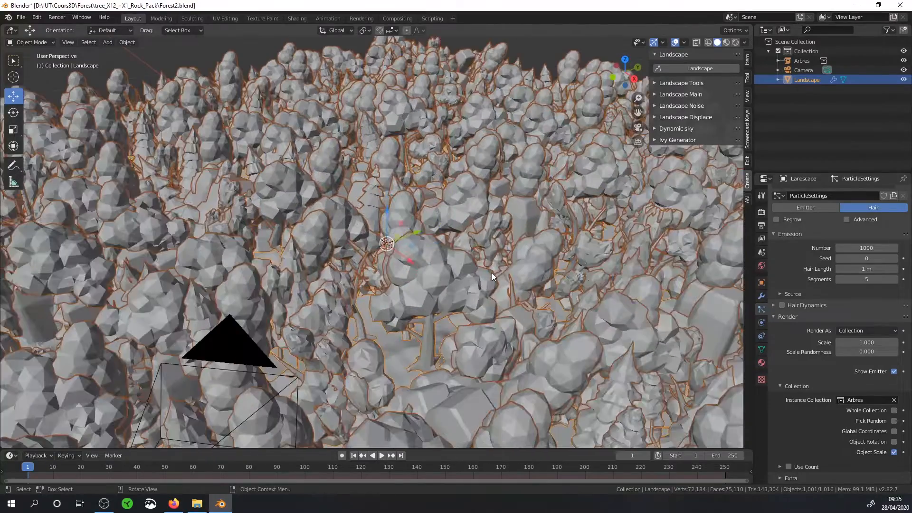
{"action": "scroll", "coordinate": [471, 262], "scroll_direction": "down", "scroll_amount": 3}
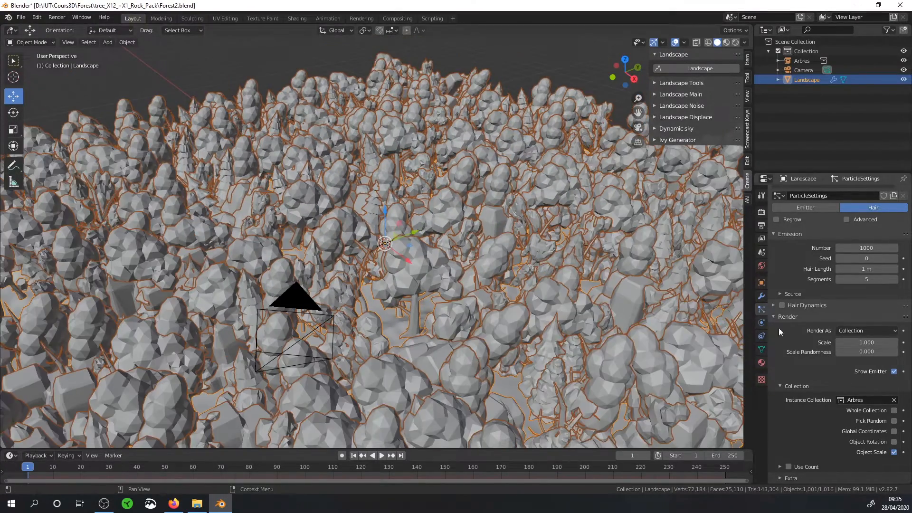
Set the particle render scale to 0.730 and the scale randomness to 0.388.
{"action": "mouse_move", "coordinate": [852, 354]}
{"action": "left_mouse_down"}
{"action": "mouse_move", "coordinate": [858, 342]}
{"action": "mouse_move", "coordinate": [838, 343]}
{"action": "left_mouse_up"}
{"action": "middle_click_drag", "start_coordinate": [476, 251], "coordinate": [413, 235]}
{"action": "scroll", "coordinate": [443, 259], "scroll_direction": "up", "scroll_amount": 3}
{"action": "mouse_move", "coordinate": [854, 352]}
{"action": "left_mouse_down"}
{"action": "mouse_move", "coordinate": [873, 352]}
{"action": "mouse_move", "coordinate": [859, 352]}
{"action": "left_mouse_up"}
{"action": "middle_click_drag", "start_coordinate": [513, 351], "coordinate": [575, 270]}
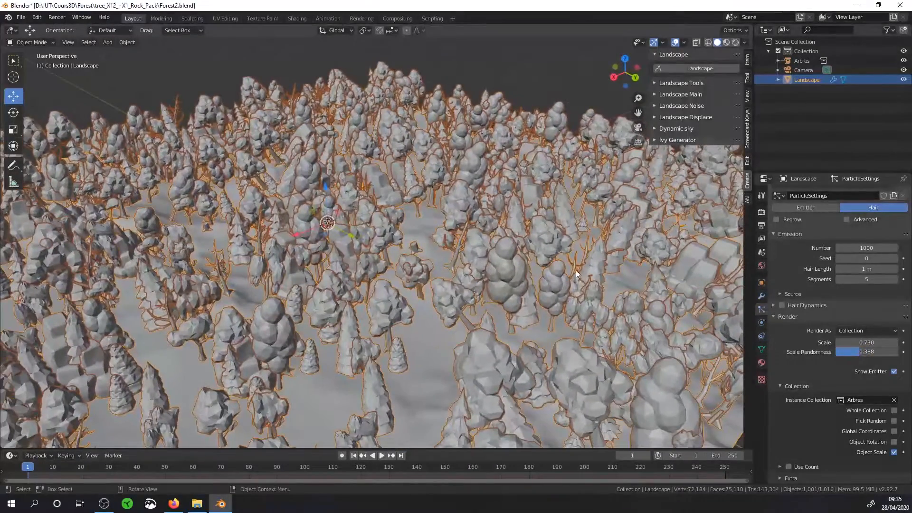
Switch the viewport to Material Preview shading and check the coloured forest from several angles, including from above.
{"action": "left_click", "coordinate": [725, 41]}
{"action": "mouse_move", "coordinate": [494, 166]}
{"action": "middle_mouse_down"}
{"action": "mouse_move", "coordinate": [467, 246]}
{"action": "mouse_move", "coordinate": [475, 245]}
{"action": "middle_mouse_up"}
{"action": "middle_click_drag", "start_coordinate": [297, 213], "coordinate": [343, 179]}
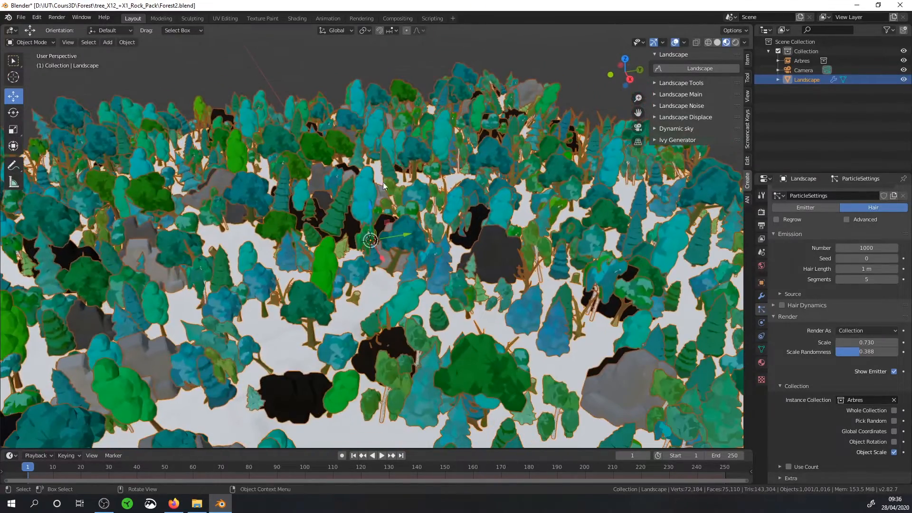
{"action": "middle_click_drag", "start_coordinate": [382, 311], "coordinate": [348, 295]}
{"action": "middle_click_drag", "start_coordinate": [452, 320], "coordinate": [399, 299]}
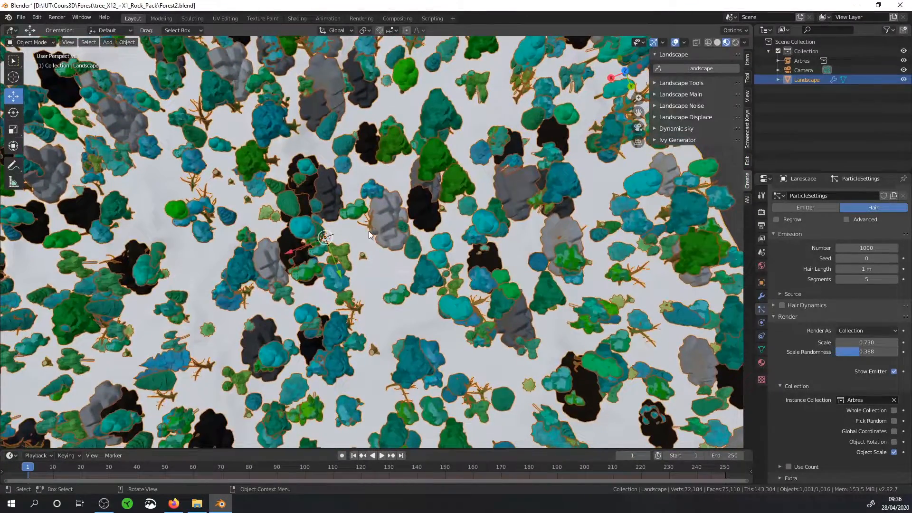
Turn on the advanced hair options, enable particle rotation and set its orientation axis to Global Z.
{"action": "scroll", "coordinate": [825, 292], "scroll_direction": "up", "scroll_amount": 2}
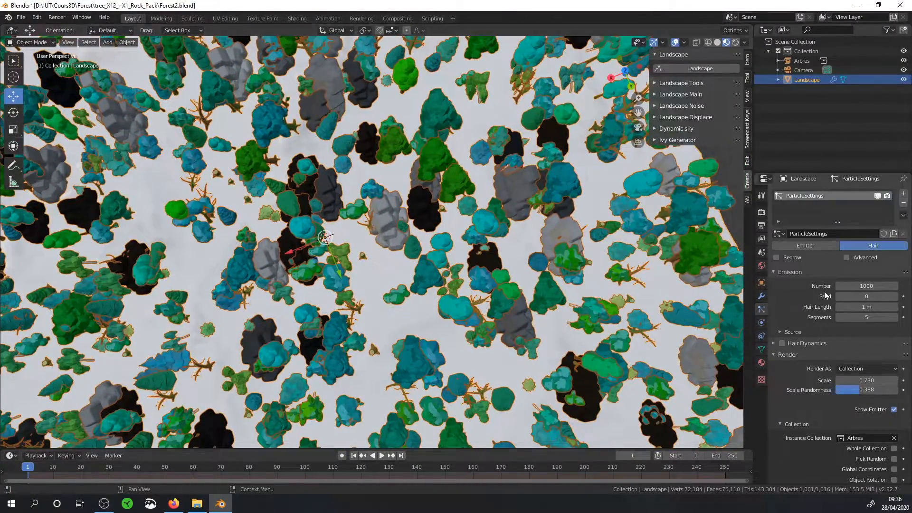
{"action": "left_click", "coordinate": [845, 259]}
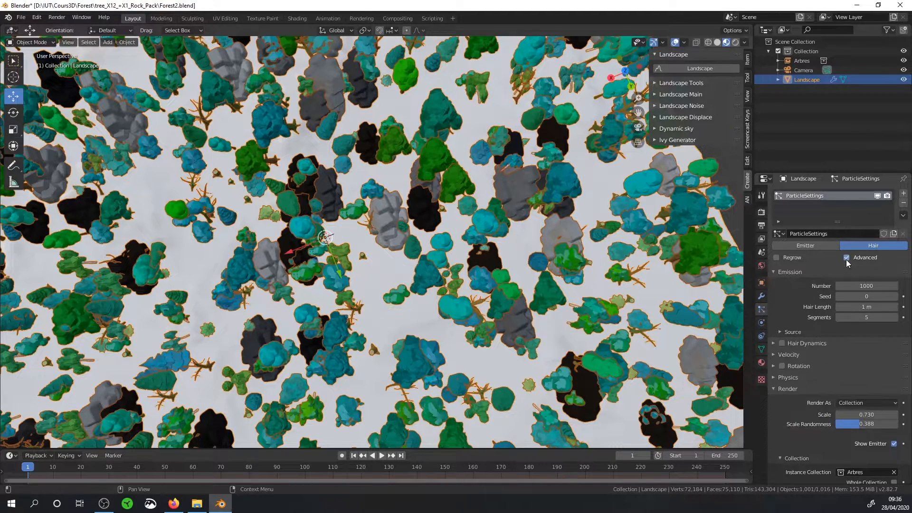
{"action": "left_click", "coordinate": [777, 274]}
{"action": "left_click", "coordinate": [773, 306]}
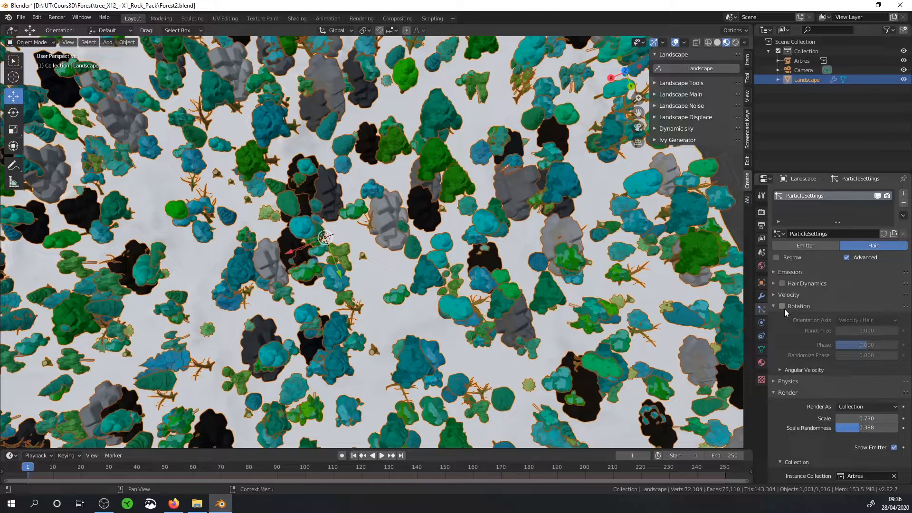
{"action": "left_click", "coordinate": [782, 306]}
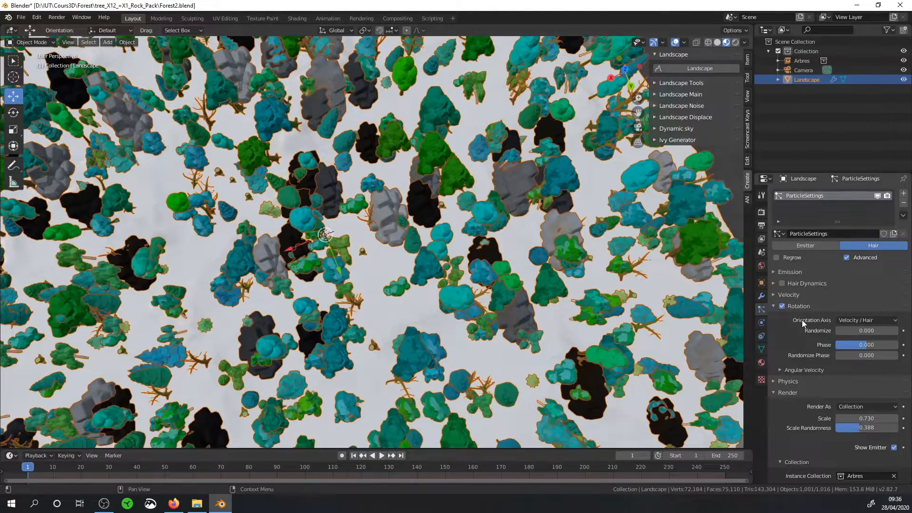
{"action": "left_click", "coordinate": [850, 321]}
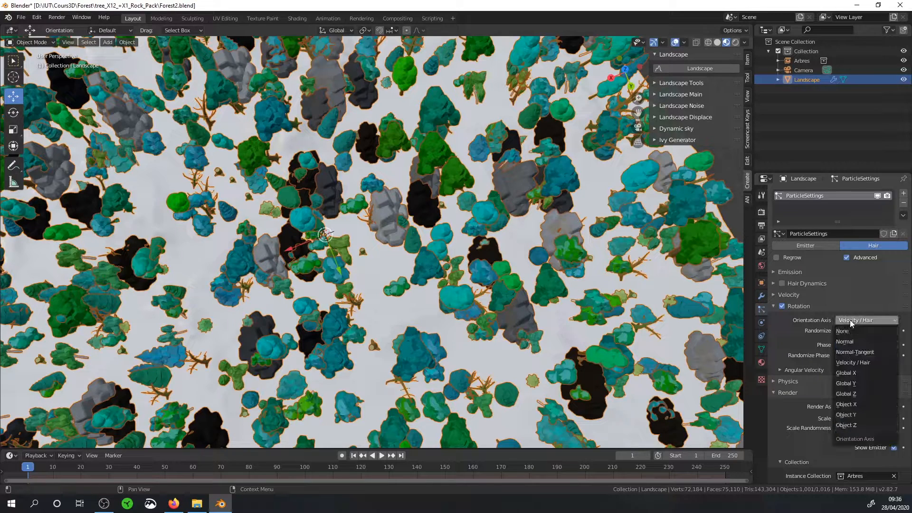
{"action": "left_click", "coordinate": [850, 394]}
{"action": "middle_click_drag", "start_coordinate": [456, 247], "coordinate": [413, 204]}
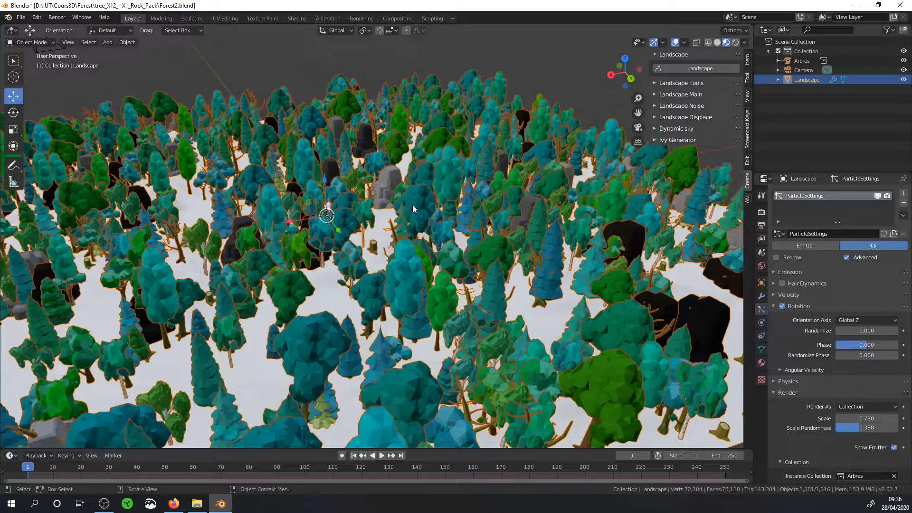
Compare the trees' lean with the Velocity / Hair orientation axis, and set the axis back to Global Z.
{"action": "left_click", "coordinate": [855, 320]}
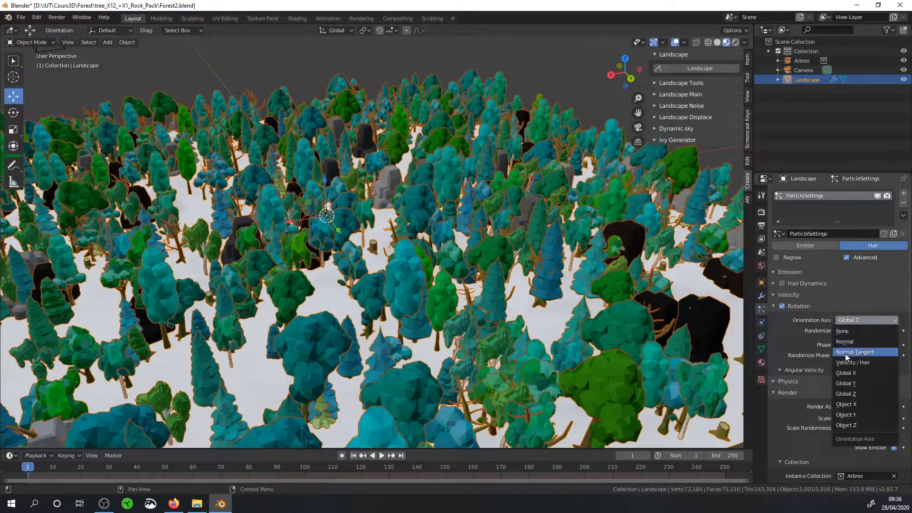
{"action": "left_click", "coordinate": [852, 362]}
{"action": "scroll", "coordinate": [463, 290], "scroll_direction": "up", "scroll_amount": 5}
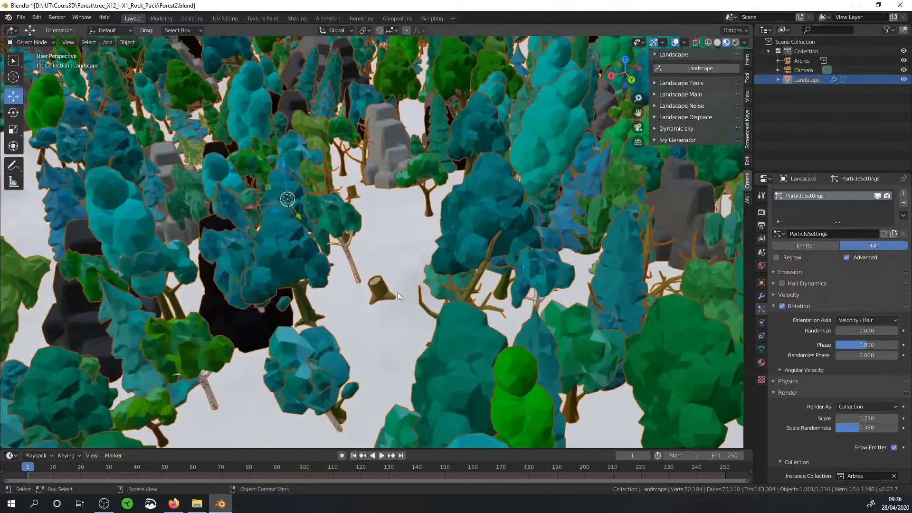
{"action": "scroll", "coordinate": [389, 285], "scroll_direction": "up", "scroll_amount": 4}
{"action": "scroll", "coordinate": [361, 228], "scroll_direction": "down", "scroll_amount": 3}
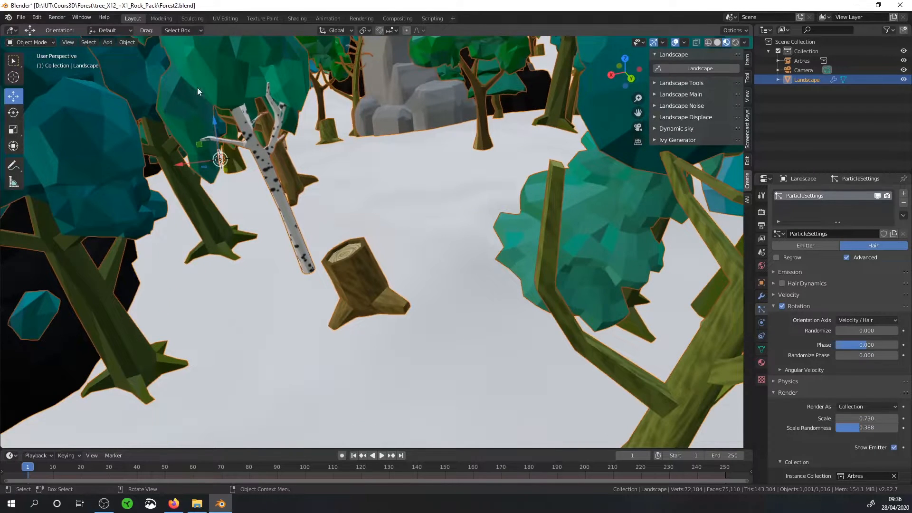
{"action": "scroll", "coordinate": [338, 214], "scroll_direction": "down", "scroll_amount": 3}
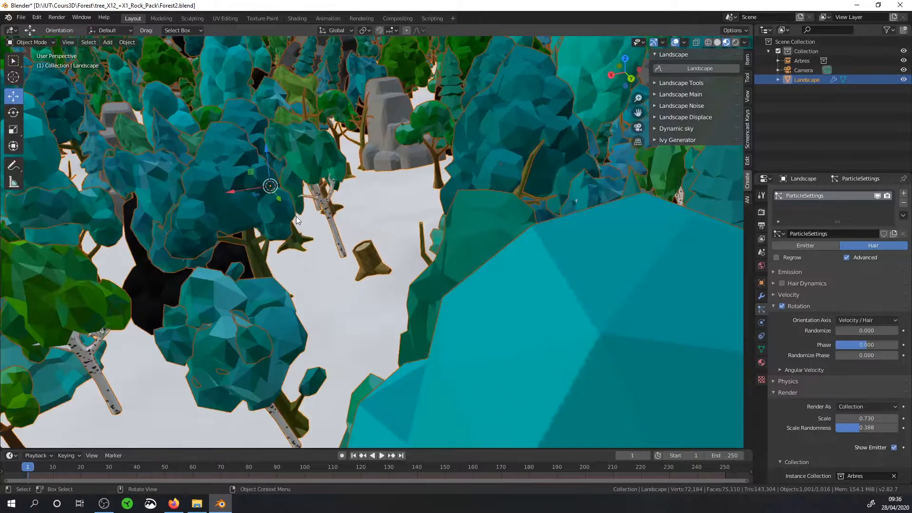
{"action": "left_click", "coordinate": [861, 320]}
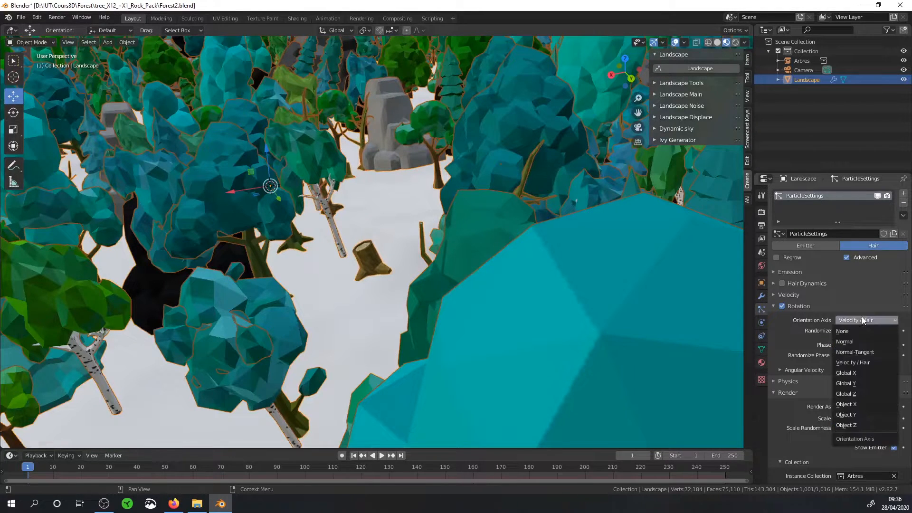
{"action": "left_click", "coordinate": [856, 393]}
{"action": "middle_click_drag", "start_coordinate": [429, 204], "coordinate": [430, 250]}
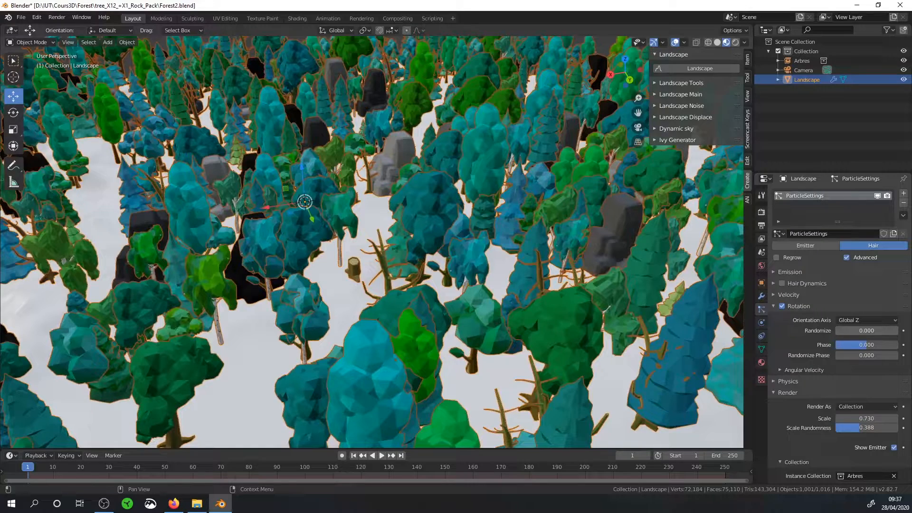
Set the rotation's Randomize value to 0.022, try out the Phase and reset it to 0.
{"action": "left_click_drag", "start_coordinate": [866, 331], "coordinate": [879, 331]}
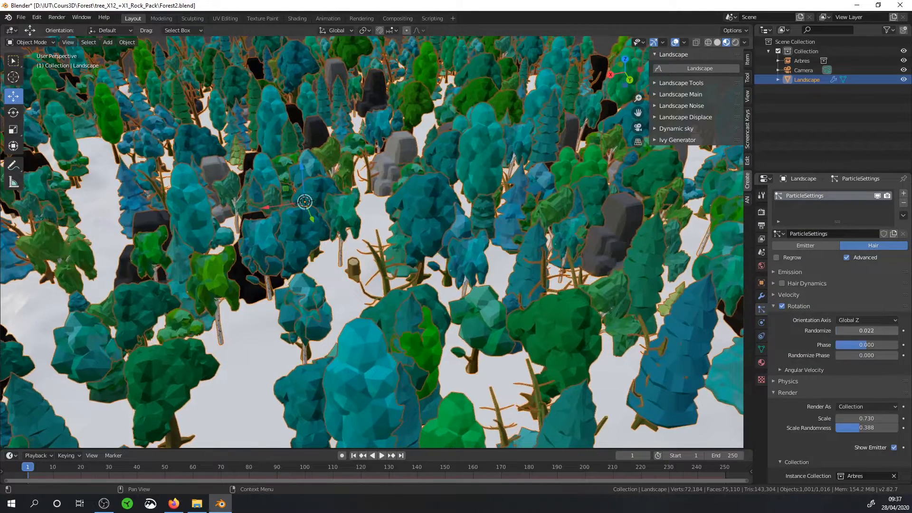
{"action": "middle_click_drag", "start_coordinate": [406, 200], "coordinate": [418, 242]}
{"action": "mouse_move", "coordinate": [861, 349]}
{"action": "left_mouse_down"}
{"action": "mouse_move", "coordinate": [836, 349]}
{"action": "mouse_move", "coordinate": [904, 345]}
{"action": "mouse_move", "coordinate": [840, 345]}
{"action": "mouse_move", "coordinate": [863, 345]}
{"action": "left_mouse_up"}
{"action": "double_click", "coordinate": [863, 345]}
{"action": "type", "text": "0"}
{"action": "key", "text": "Return"}
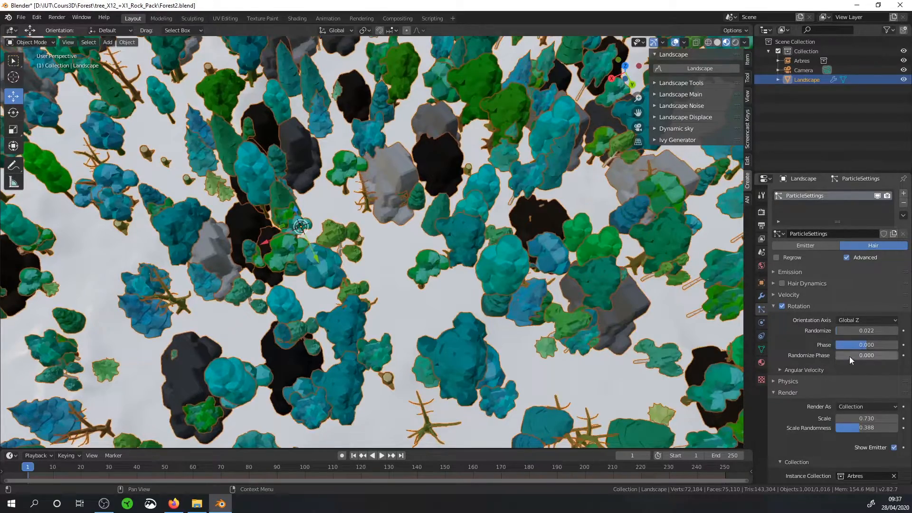
Set the Randomize Phase of the particle rotation to 2.000.
{"action": "left_click_drag", "start_coordinate": [852, 357], "coordinate": [903, 356]}
{"action": "scroll", "coordinate": [422, 283], "scroll_direction": "down", "scroll_amount": 4}
{"action": "middle_click_drag", "start_coordinate": [429, 281], "coordinate": [427, 261]}
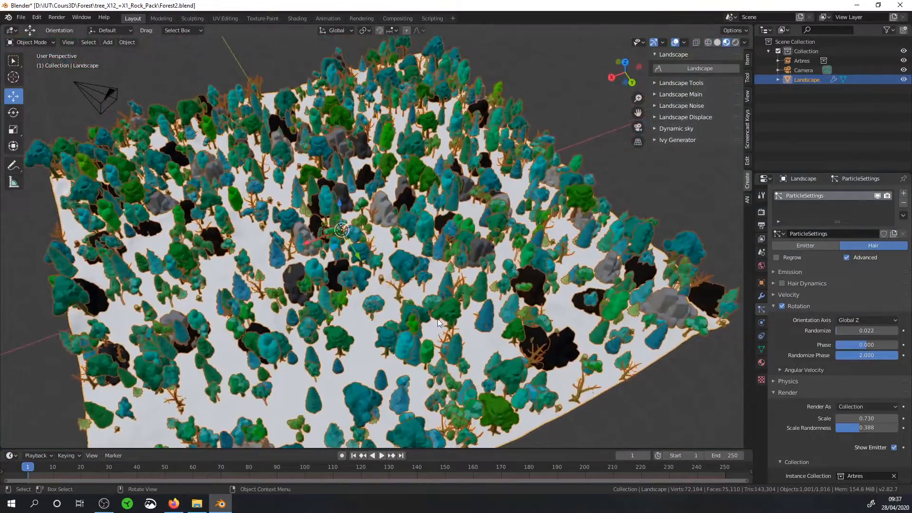
Examine the orientation and spread of the trees and rocks from the top view and in perspective.
{"action": "middle_click_drag", "start_coordinate": [486, 318], "coordinate": [485, 351]}
{"action": "scroll", "coordinate": [380, 303], "scroll_direction": "up", "scroll_amount": 3}
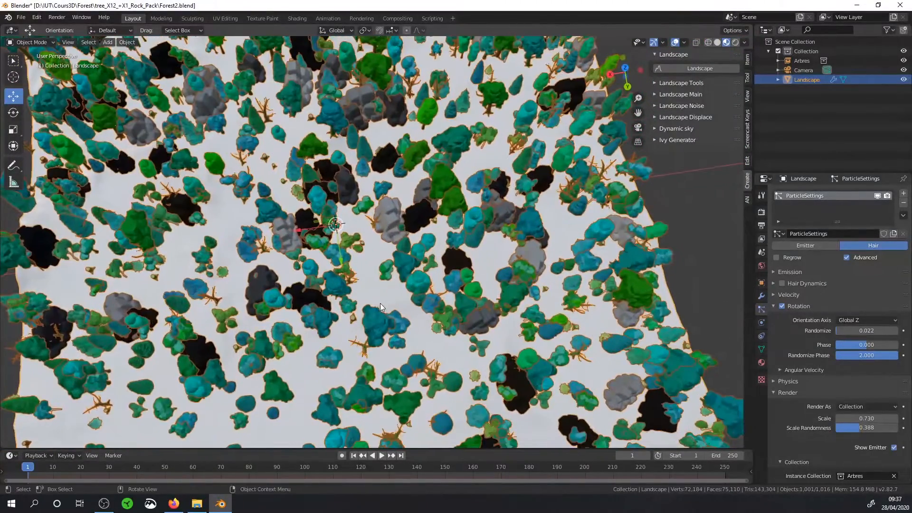
{"action": "key", "text": "KP_7"}
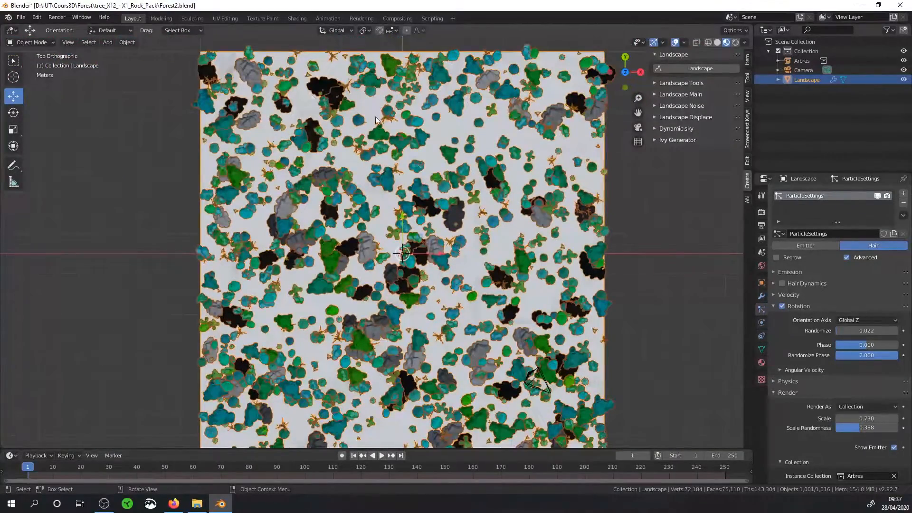
{"action": "middle_click_drag", "start_coordinate": [578, 266], "coordinate": [524, 192]}
{"action": "scroll", "coordinate": [427, 199], "scroll_direction": "up", "scroll_amount": 4}
{"action": "scroll", "coordinate": [357, 197], "scroll_direction": "up", "scroll_amount": 2}
{"action": "middle_click_drag", "start_coordinate": [363, 211], "coordinate": [306, 241]}
{"action": "scroll", "coordinate": [357, 195], "scroll_direction": "down", "scroll_amount": 5}
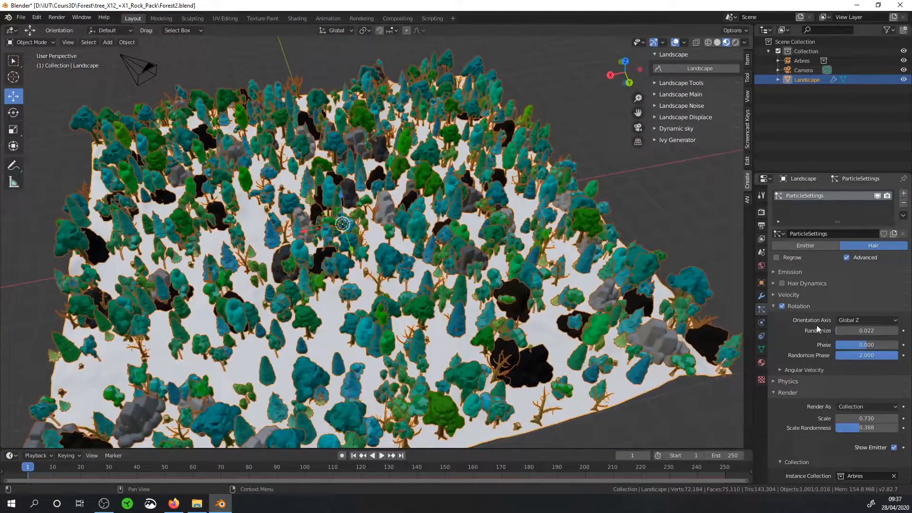
Enable Use Count for the Arbres instance collection in the particle render settings.
{"action": "scroll", "coordinate": [799, 377], "scroll_direction": "down", "scroll_amount": 5}
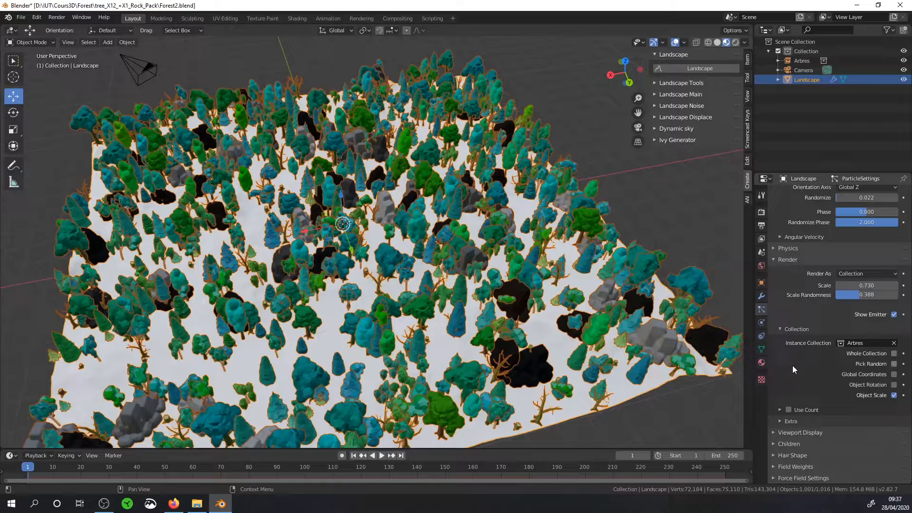
{"action": "scroll", "coordinate": [791, 335], "scroll_direction": "up", "scroll_amount": 2}
{"action": "scroll", "coordinate": [818, 302], "scroll_direction": "down", "scroll_amount": 3}
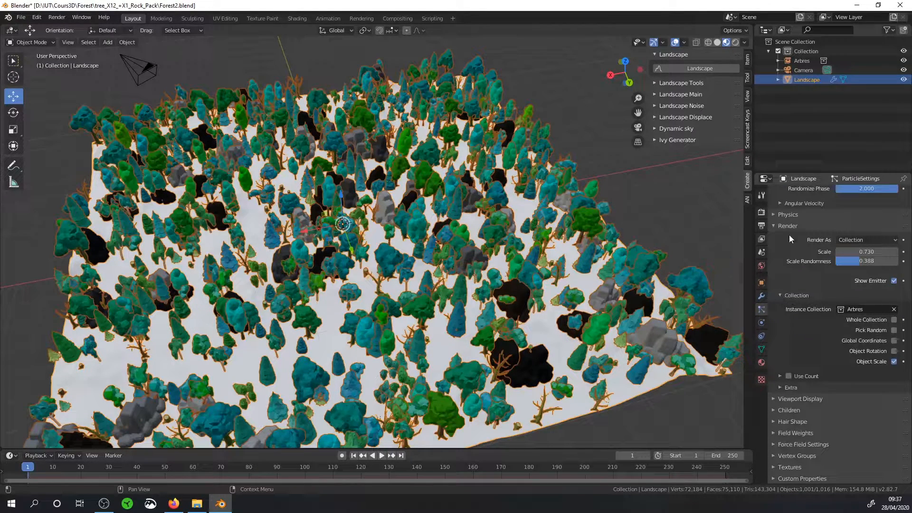
{"action": "left_click", "coordinate": [776, 227]}
{"action": "left_click", "coordinate": [777, 385]}
{"action": "scroll", "coordinate": [812, 336], "scroll_direction": "down", "scroll_amount": 6}
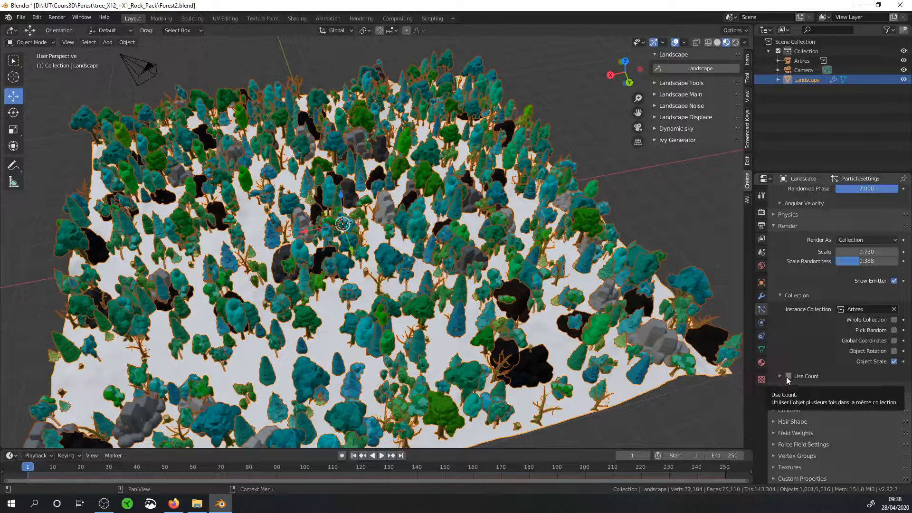
{"action": "left_click", "coordinate": [788, 376]}
{"action": "scroll", "coordinate": [802, 334], "scroll_direction": "down", "scroll_amount": 3}
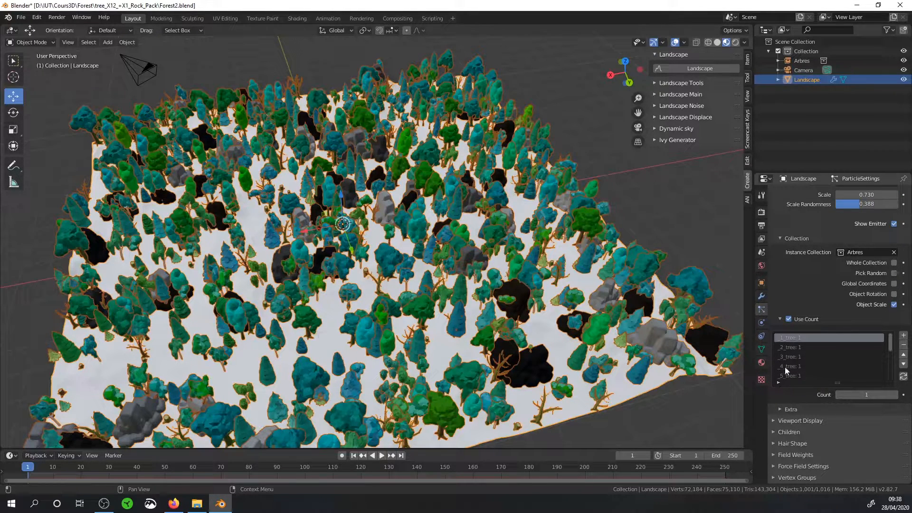
Select the Arbres instance under the terrain and turn on its name display in the viewport.
{"action": "scroll", "coordinate": [416, 274], "scroll_direction": "up", "scroll_amount": 4}
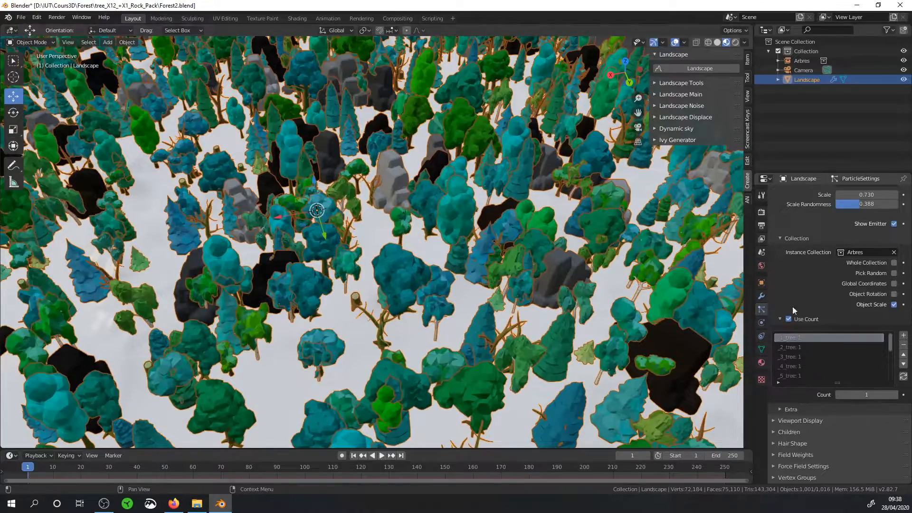
{"action": "scroll", "coordinate": [530, 344], "scroll_direction": "down", "scroll_amount": 5}
{"action": "middle_click_drag", "start_coordinate": [528, 343], "coordinate": [876, 371]}
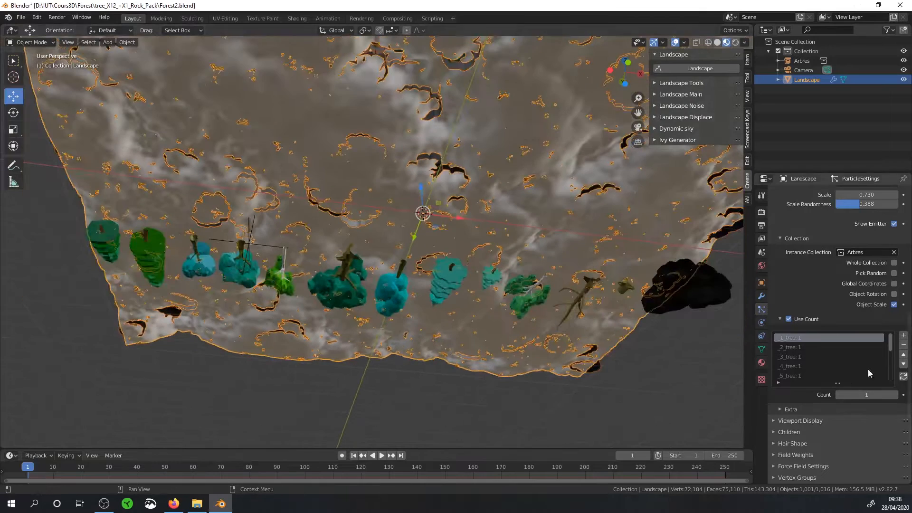
{"action": "left_click", "coordinate": [452, 286]}
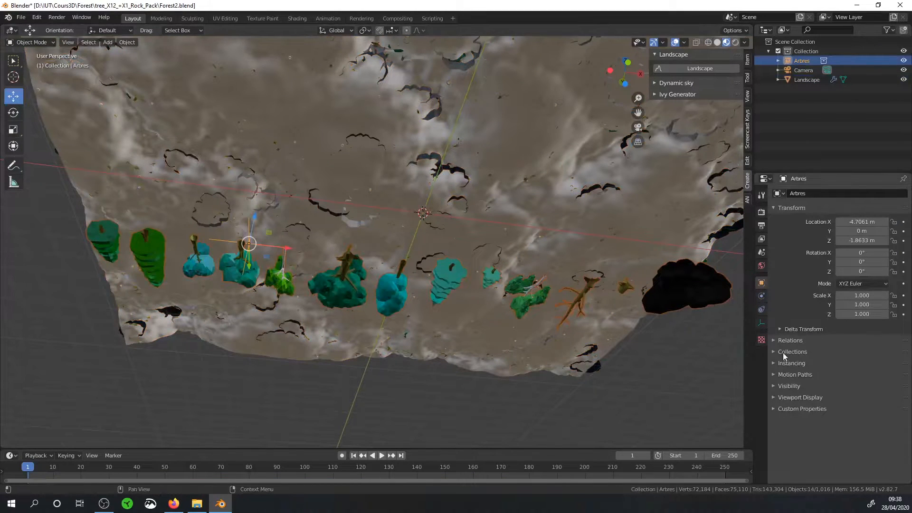
{"action": "left_click", "coordinate": [800, 397]}
{"action": "middle_click_drag", "start_coordinate": [732, 375], "coordinate": [328, 297]}
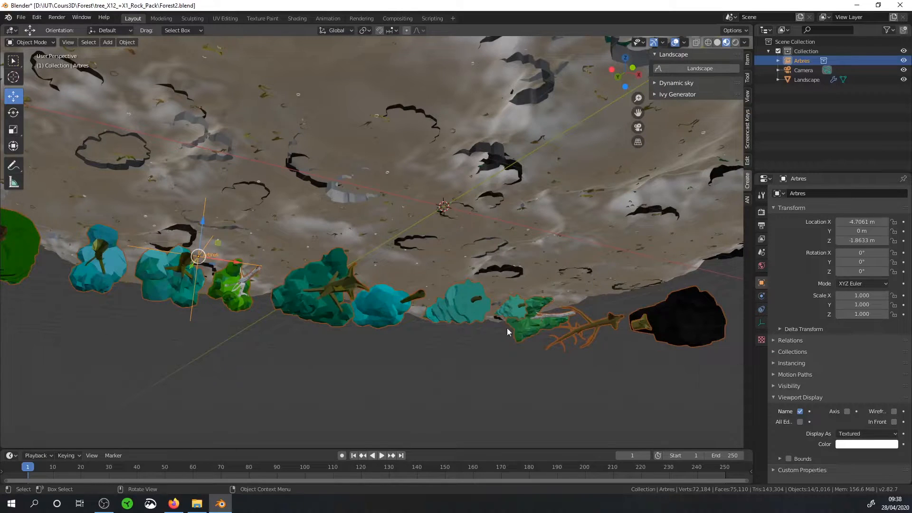
Set the instance count of _2_tree to 605 and view its effect on the forest.
{"action": "middle_click_drag", "start_coordinate": [555, 289], "coordinate": [229, 281]}
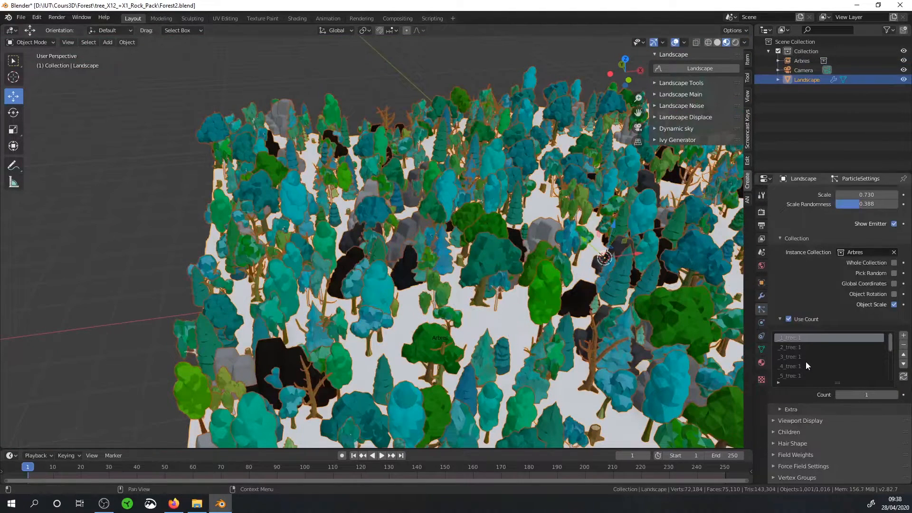
{"action": "left_click", "coordinate": [791, 346]}
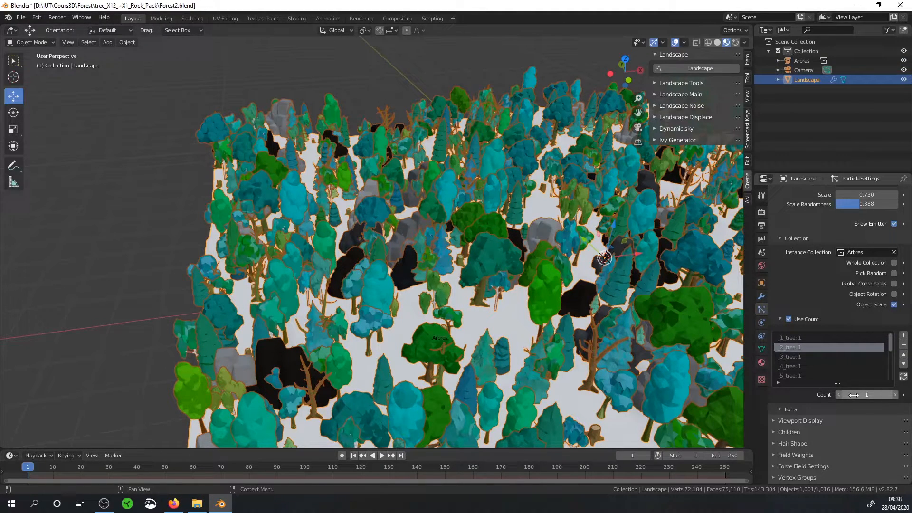
{"action": "left_click_drag", "start_coordinate": [854, 395], "coordinate": [895, 395]}
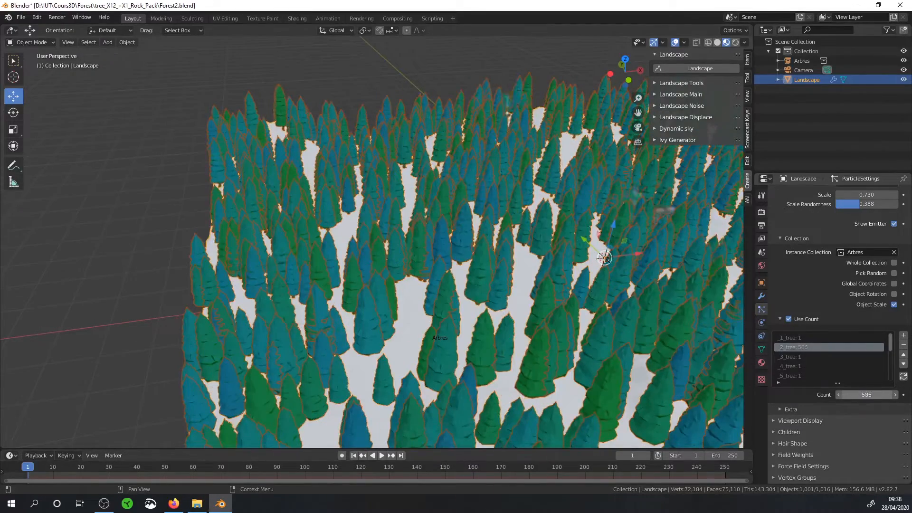
{"action": "scroll", "coordinate": [546, 258], "scroll_direction": "down", "scroll_amount": 3}
{"action": "middle_click_drag", "start_coordinate": [546, 258], "coordinate": [407, 224]}
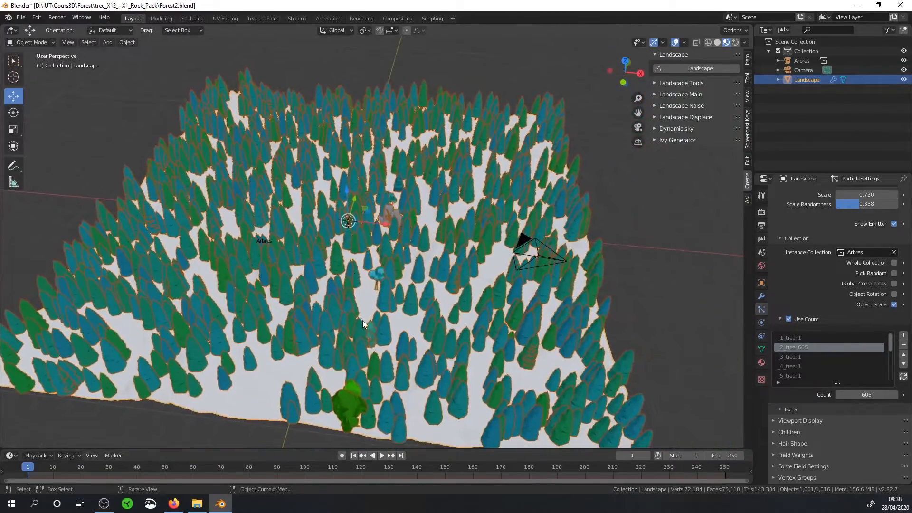
{"action": "middle_click_drag", "start_coordinate": [361, 320], "coordinate": [479, 353]}
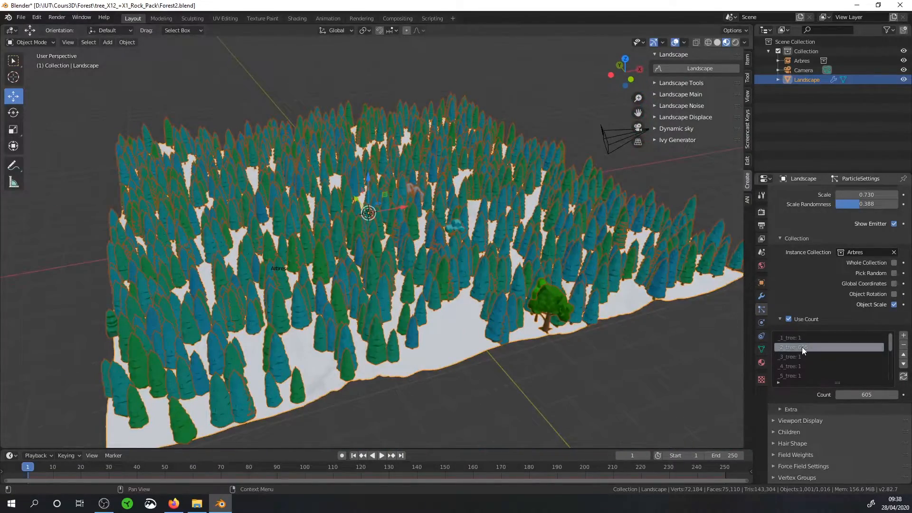
Set the instance counts of _2_tree and _1_tree to 10 each.
{"action": "left_click", "coordinate": [864, 395]}
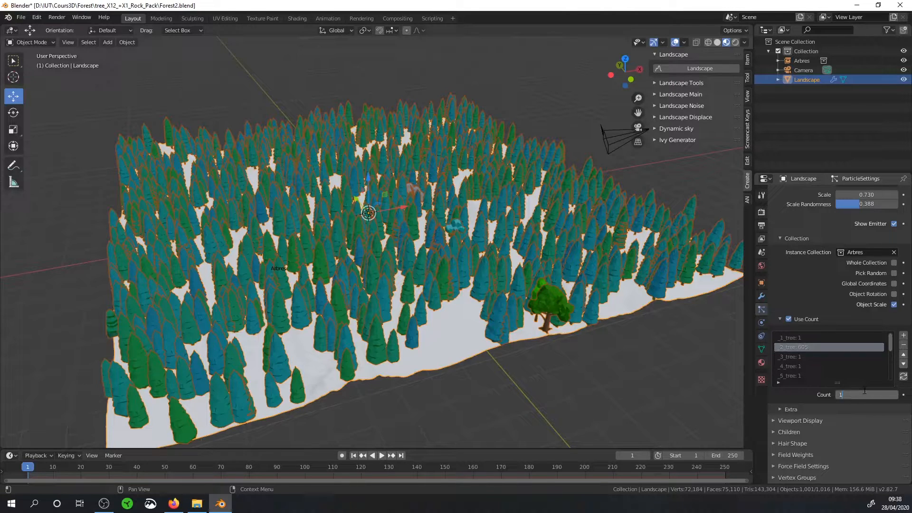
{"action": "key", "text": "Return"}
{"action": "left_click", "coordinate": [796, 340]}
{"action": "left_click", "coordinate": [850, 394]}
{"action": "type", "text": "10"}
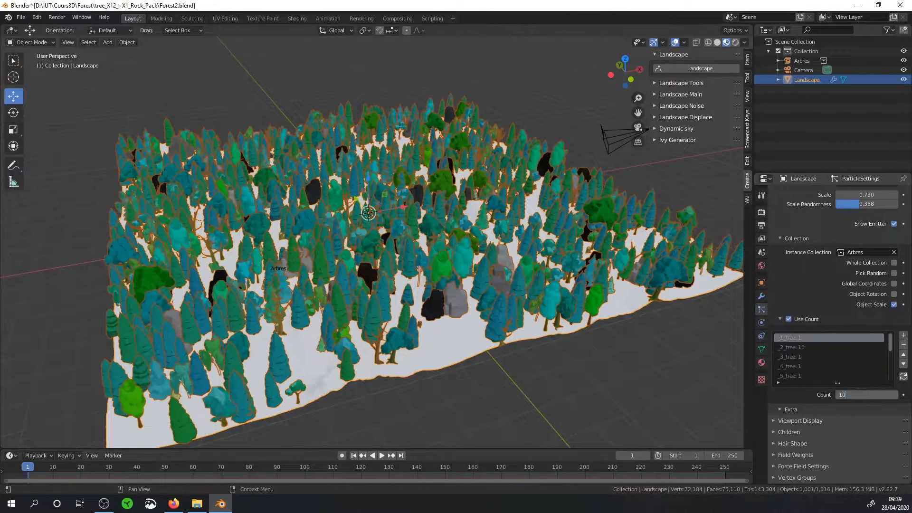
{"action": "key", "text": "Return"}
Set the instance counts of _3_tree, _4_tree and _5_tree to 10 each.
{"action": "left_click", "coordinate": [818, 357]}
{"action": "left_click", "coordinate": [853, 395]}
{"action": "type", "text": "10"}
{"action": "key", "text": "Return"}
{"action": "left_click", "coordinate": [827, 366]}
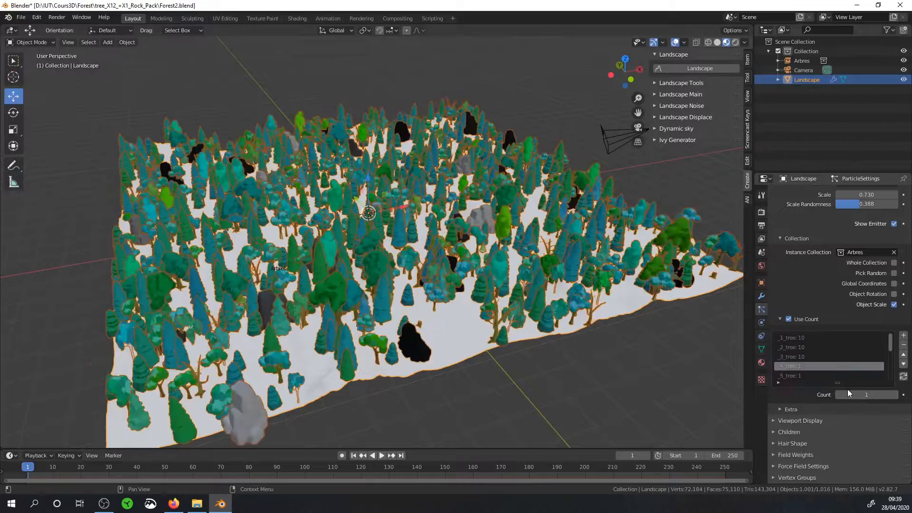
{"action": "left_click", "coordinate": [861, 395]}
{"action": "type", "text": "10"}
{"action": "key", "text": "Return"}
Check the tree models beneath the terrain and set the instance counts of _7_tree and _10_tree to 10 each.
{"action": "middle_click_drag", "start_coordinate": [463, 332], "coordinate": [456, 215]}
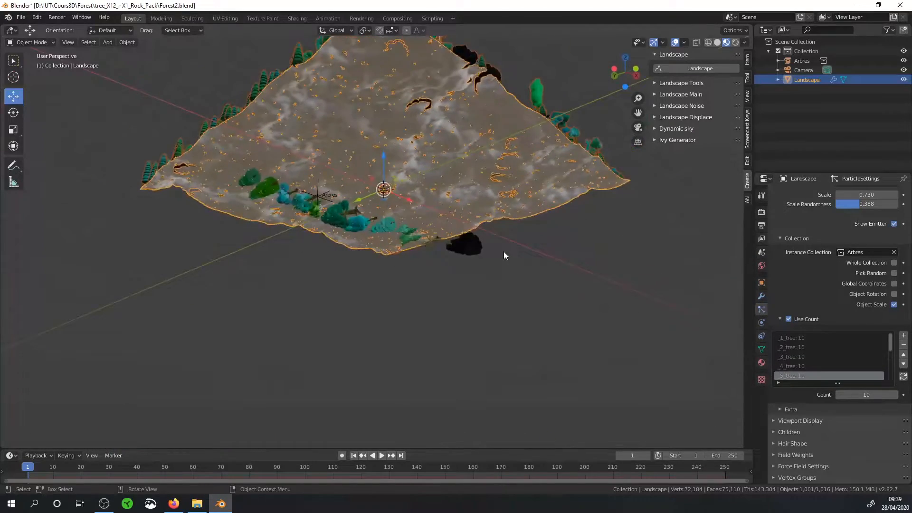
{"action": "scroll", "coordinate": [435, 214], "scroll_direction": "up", "scroll_amount": 3}
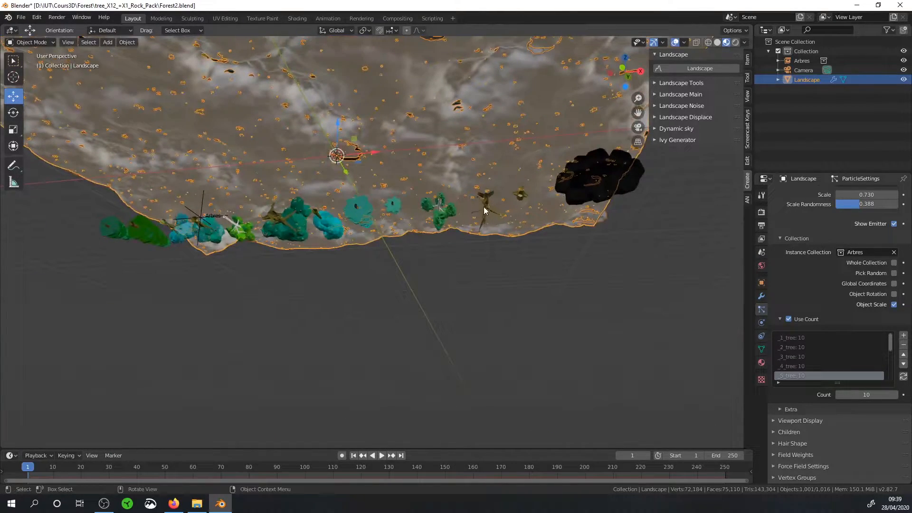
{"action": "middle_click_drag", "start_coordinate": [515, 180], "coordinate": [517, 194]}
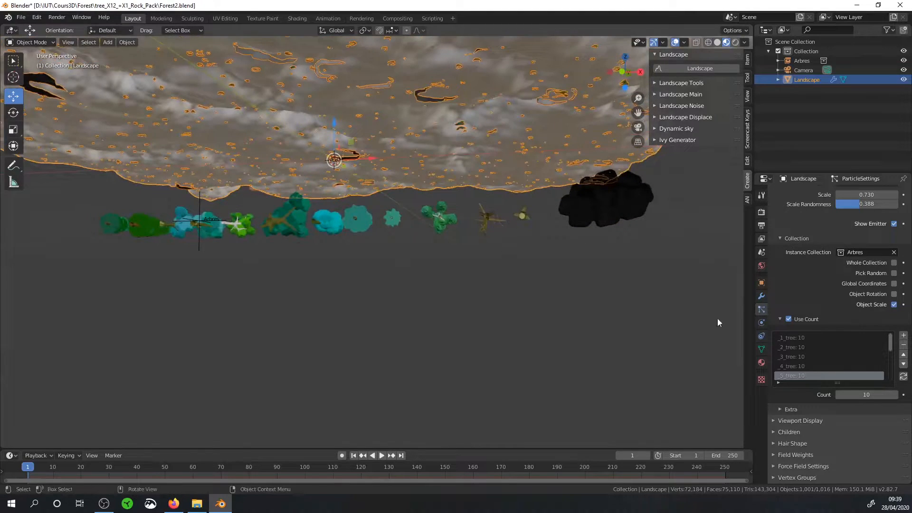
{"action": "scroll", "coordinate": [817, 366], "scroll_direction": "down", "scroll_amount": 3}
{"action": "left_click", "coordinate": [798, 358]}
{"action": "left_click", "coordinate": [869, 395]}
{"action": "type", "text": "10"}
{"action": "key", "text": "Return"}
{"action": "left_click", "coordinate": [803, 367]}
{"action": "left_click", "coordinate": [869, 396]}
{"action": "type", "text": "10"}
{"action": "key", "text": "Return"}
{"action": "left_click", "coordinate": [803, 376]}
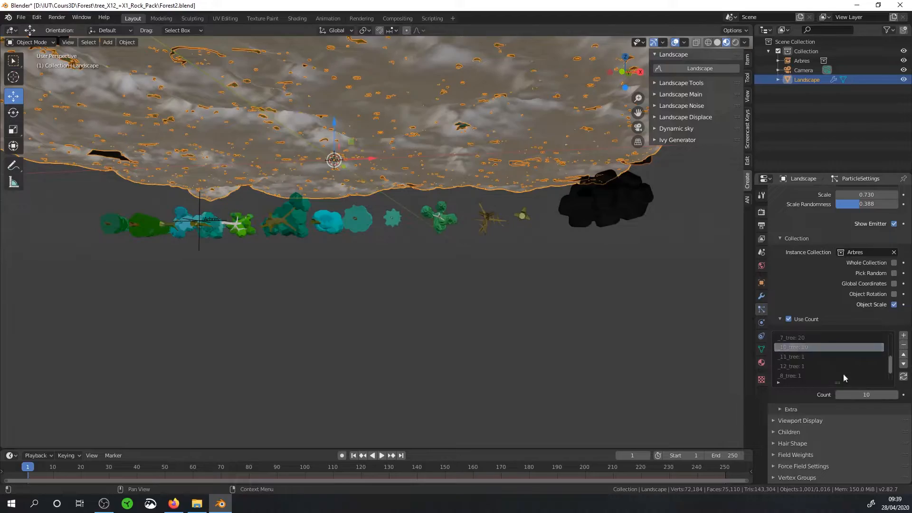
Set the instance count of _8_tree to 10 and of _9_tree to 7.
{"action": "left_click", "coordinate": [803, 367]}
{"action": "left_click", "coordinate": [852, 394]}
{"action": "type", "text": "7"}
{"action": "key", "text": "Return"}
{"action": "middle_click_drag", "start_coordinate": [547, 184], "coordinate": [529, 314]}
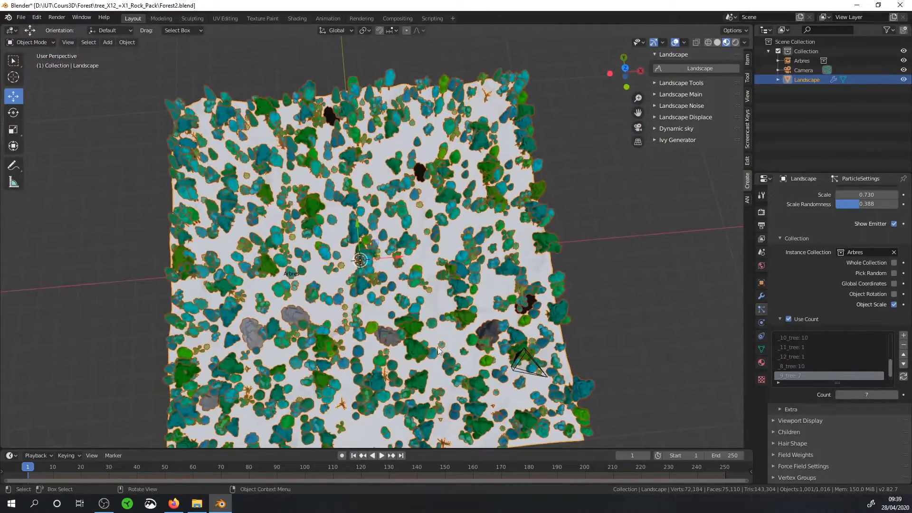
{"action": "scroll", "coordinate": [822, 373], "scroll_direction": "down", "scroll_amount": 1}
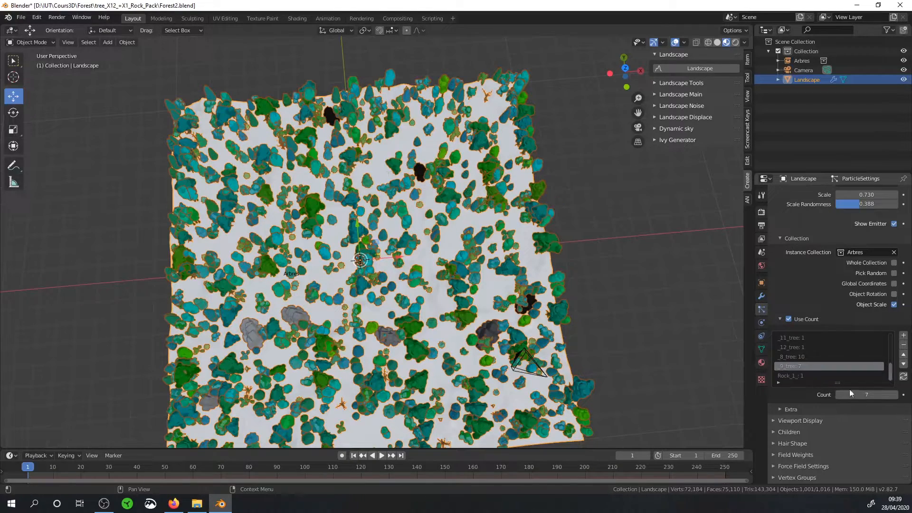
Select the Rock_1 entry in the instance counts and examine the mix of trees and rocks across the landscape.
{"action": "left_click", "coordinate": [803, 375]}
{"action": "mouse_move", "coordinate": [842, 390]}
{"action": "left_mouse_down"}
{"action": "mouse_move", "coordinate": [868, 391]}
{"action": "mouse_move", "coordinate": [844, 391]}
{"action": "left_mouse_up"}
{"action": "middle_click_drag", "start_coordinate": [415, 359], "coordinate": [420, 319]}
{"action": "scroll", "coordinate": [854, 284], "scroll_direction": "up", "scroll_amount": 5}
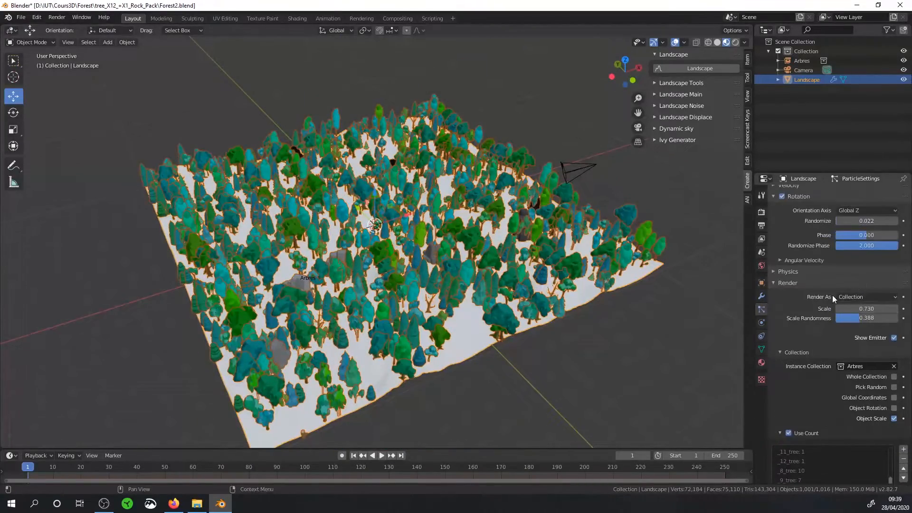
{"action": "scroll", "coordinate": [506, 249], "scroll_direction": "up", "scroll_amount": 10}
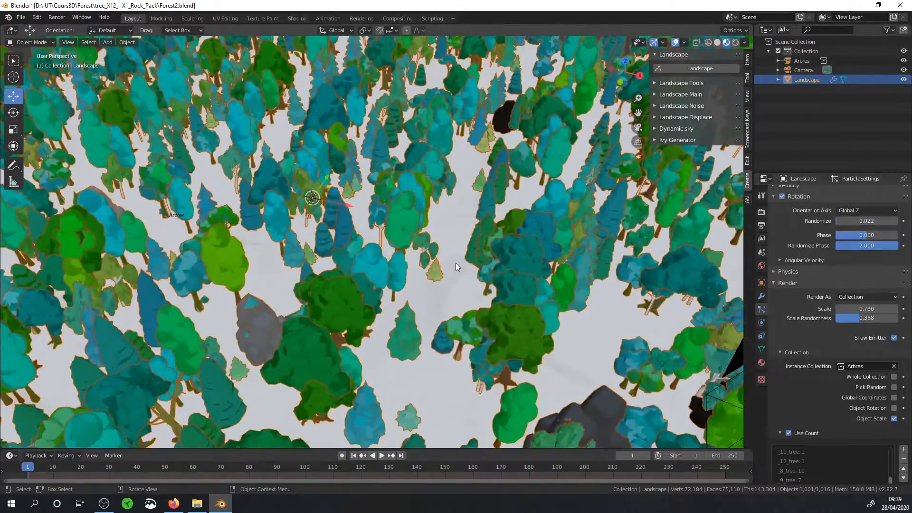
{"action": "scroll", "coordinate": [455, 263], "scroll_direction": "down", "scroll_amount": 4}
{"action": "middle_click_drag", "start_coordinate": [455, 266], "coordinate": [489, 280]}
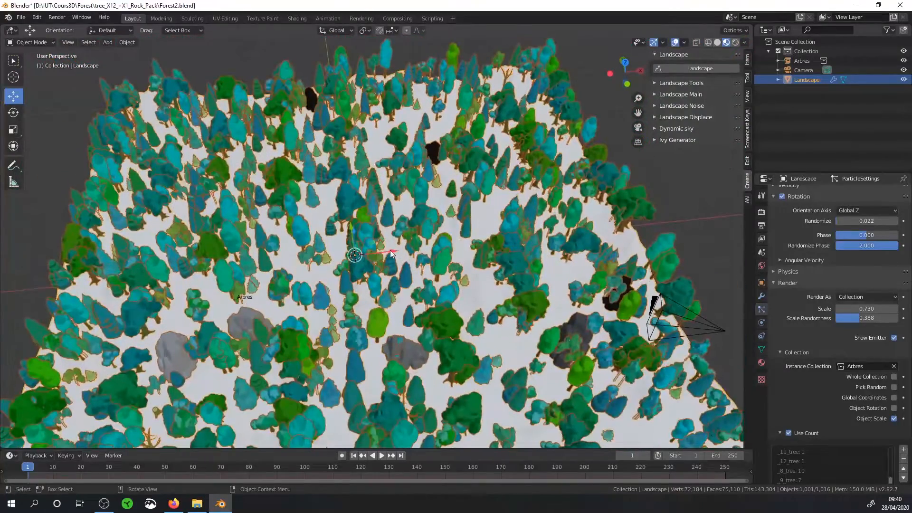
{"action": "scroll", "coordinate": [405, 209], "scroll_direction": "down", "scroll_amount": 2}
{"action": "scroll", "coordinate": [423, 236], "scroll_direction": "down", "scroll_amount": 4}
{"action": "mouse_move", "coordinate": [422, 236]}
{"action": "middle_mouse_down"}
{"action": "mouse_move", "coordinate": [415, 286]}
{"action": "mouse_move", "coordinate": [406, 261]}
{"action": "mouse_move", "coordinate": [417, 249]}
{"action": "middle_mouse_up"}
{"action": "scroll", "coordinate": [351, 250], "scroll_direction": "up", "scroll_amount": 4}
{"action": "scroll", "coordinate": [390, 203], "scroll_direction": "up", "scroll_amount": 2}
Display the forest in solid viewport shading.
{"action": "mouse_move", "coordinate": [390, 204]}
{"action": "middle_mouse_down"}
{"action": "mouse_move", "coordinate": [431, 172]}
{"action": "mouse_move", "coordinate": [440, 189]}
{"action": "middle_mouse_up"}
{"action": "left_click", "coordinate": [717, 42]}
{"action": "mouse_move", "coordinate": [536, 166]}
{"action": "middle_mouse_down"}
{"action": "mouse_move", "coordinate": [525, 192]}
{"action": "mouse_move", "coordinate": [511, 168]}
{"action": "middle_mouse_up"}
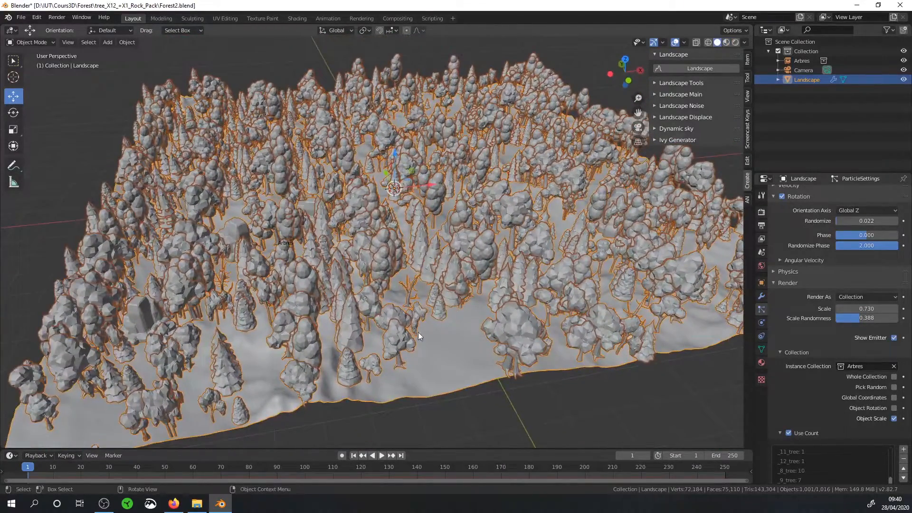
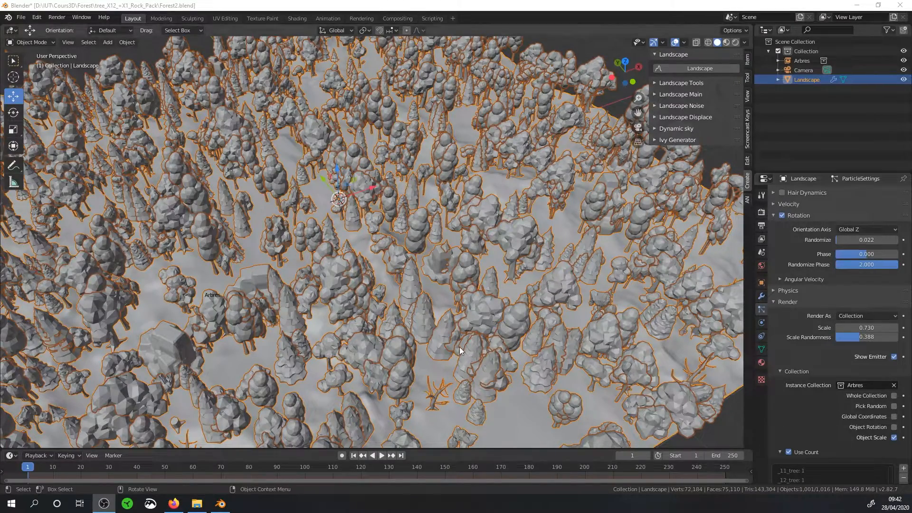
Put the landscape in Edit Mode and examine the density of its mesh up close.
{"action": "scroll", "coordinate": [460, 346], "scroll_direction": "up", "scroll_amount": 3}
{"action": "key", "text": "Tab"}
{"action": "middle_click_drag", "start_coordinate": [543, 355], "coordinate": [502, 355]}
{"action": "scroll", "coordinate": [448, 327], "scroll_direction": "down", "scroll_amount": 4}
{"action": "scroll", "coordinate": [422, 286], "scroll_direction": "up", "scroll_amount": 8}
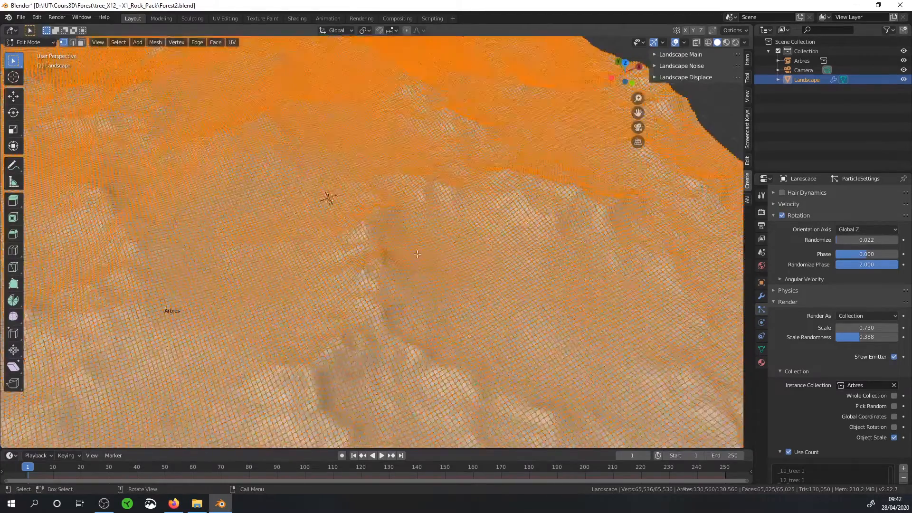
{"action": "middle_click_drag", "start_coordinate": [390, 256], "coordinate": [436, 277], "text": "shift"}
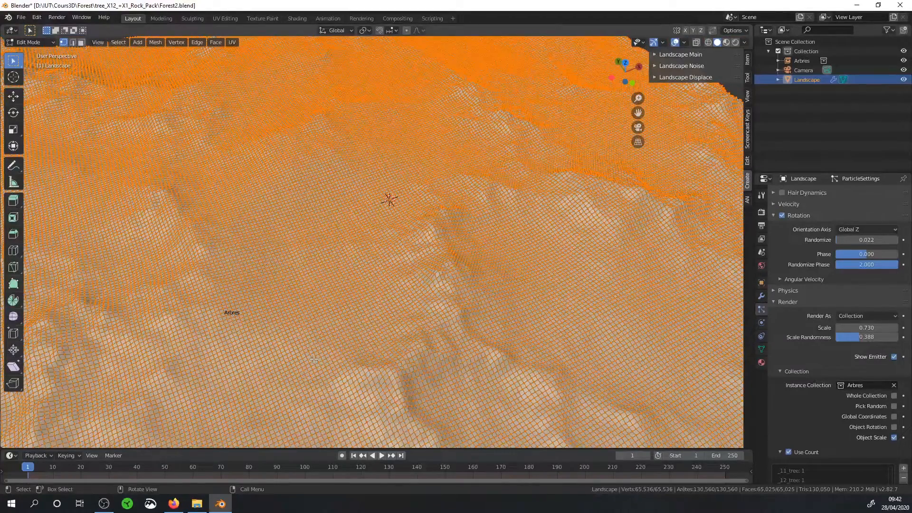
Switch the landscape to Weight Paint mode and add a vertex group named DensiteArbres.
{"action": "left_click", "coordinate": [31, 42]}
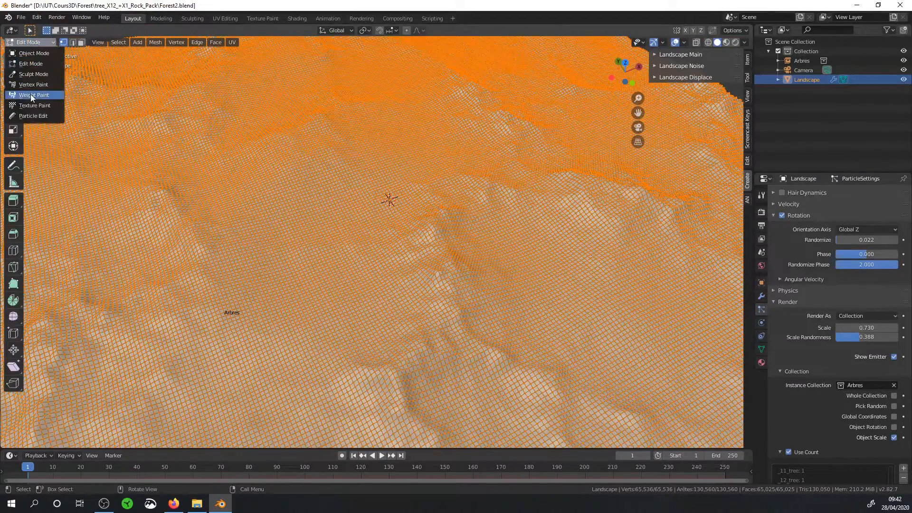
{"action": "left_click", "coordinate": [30, 94]}
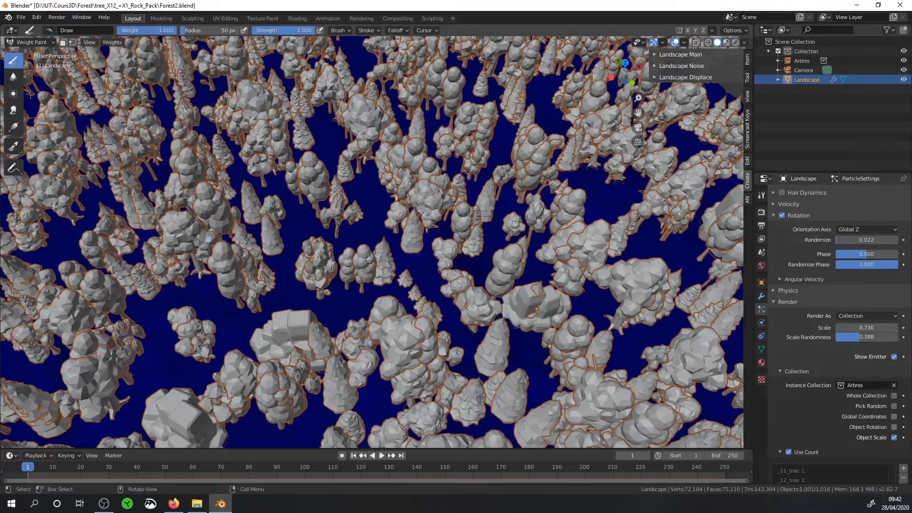
{"action": "left_click", "coordinate": [762, 350]}
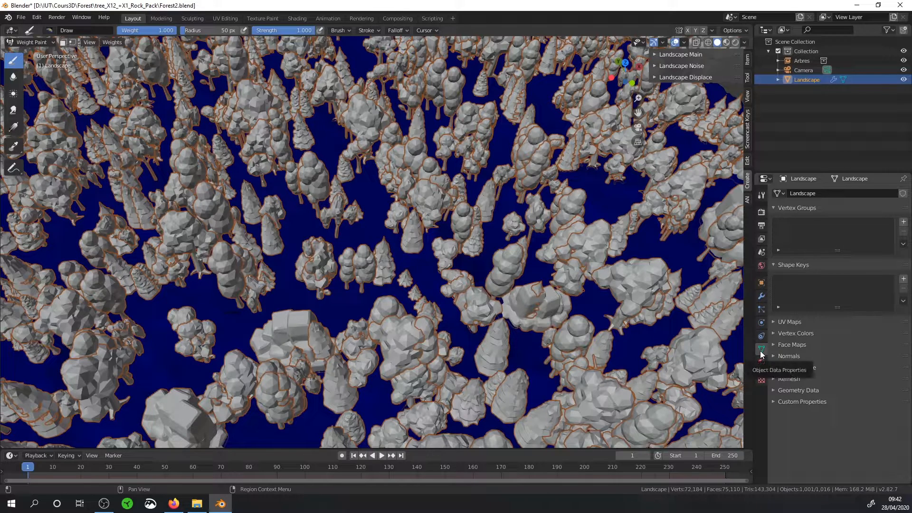
{"action": "left_click", "coordinate": [903, 223]}
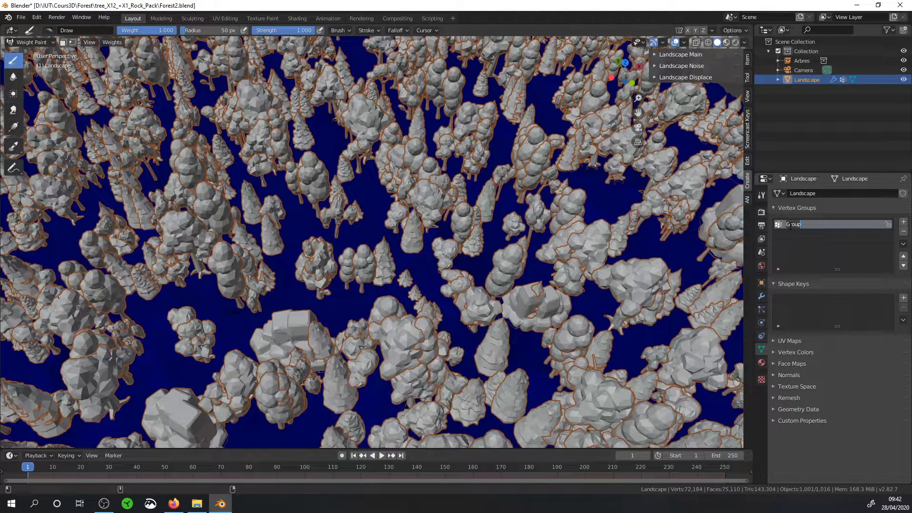
{"action": "type", "text": "DensiteArbres"}
{"action": "key", "text": "Return"}
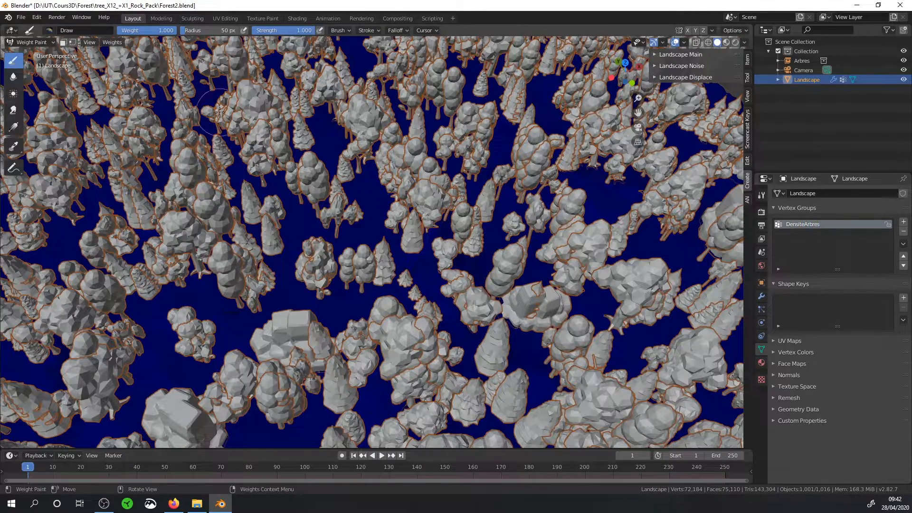
Resize the brush and paint a broad band at weight 1.000 through the middle of the landscape, from far edge to near edge.
{"action": "scroll", "coordinate": [379, 161], "scroll_direction": "down", "scroll_amount": 5}
{"action": "middle_click_drag", "start_coordinate": [379, 161], "coordinate": [349, 197]}
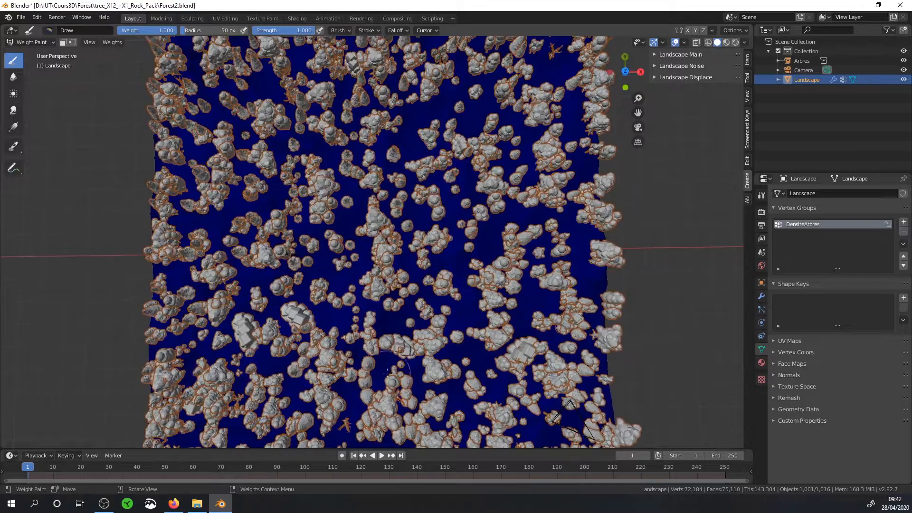
{"action": "middle_click_drag", "start_coordinate": [399, 110], "coordinate": [407, 187], "text": "shift"}
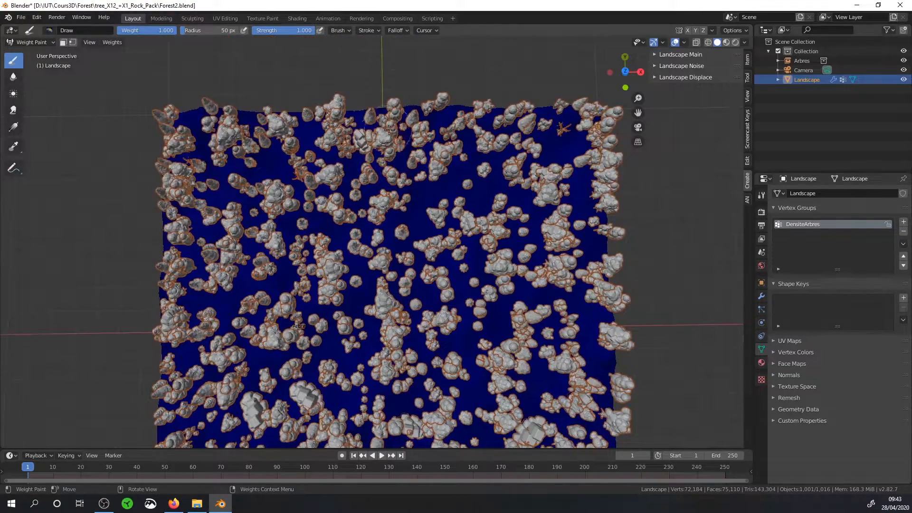
{"action": "scroll", "coordinate": [430, 194], "scroll_direction": "down", "scroll_amount": 1}
{"action": "middle_click_drag", "start_coordinate": [418, 311], "coordinate": [448, 273], "text": "shift"}
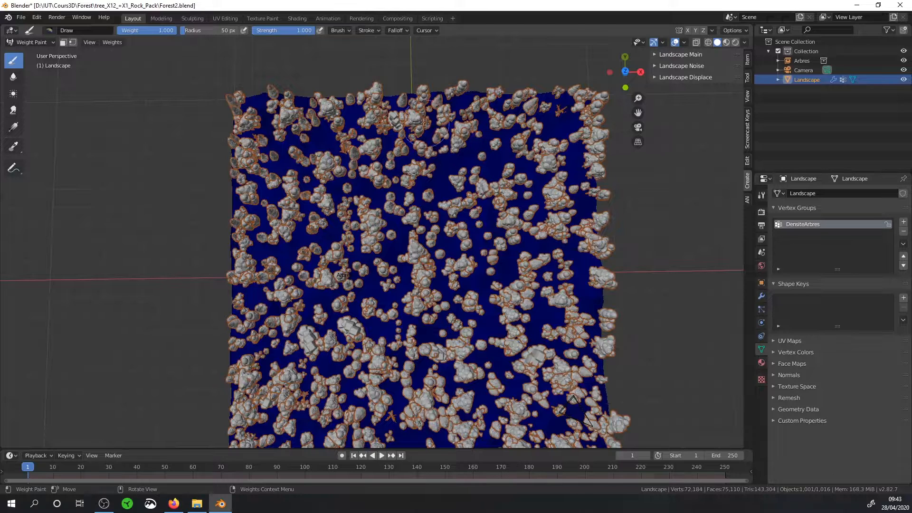
{"action": "key", "text": "f"}
{"action": "left_click", "coordinate": [436, 99]}
{"action": "mouse_move", "coordinate": [431, 101]}
{"action": "left_mouse_down"}
{"action": "mouse_move", "coordinate": [396, 233]}
{"action": "mouse_move", "coordinate": [397, 313]}
{"action": "mouse_move", "coordinate": [424, 445]}
{"action": "left_mouse_up"}
Set the brush radius to 20 px and paint narrower branching paths at weight 1.000 from the central band towards both sides.
{"action": "key", "text": "f"}
{"action": "left_click", "coordinate": [377, 288]}
{"action": "mouse_move", "coordinate": [377, 288]}
{"action": "left_mouse_down"}
{"action": "mouse_move", "coordinate": [369, 332]}
{"action": "mouse_move", "coordinate": [235, 440]}
{"action": "left_mouse_up"}
{"action": "mouse_move", "coordinate": [412, 197]}
{"action": "left_mouse_down"}
{"action": "mouse_move", "coordinate": [392, 208]}
{"action": "mouse_move", "coordinate": [235, 152]}
{"action": "left_mouse_up"}
{"action": "left_click_drag", "start_coordinate": [442, 262], "coordinate": [475, 283]}
{"action": "left_click", "coordinate": [537, 273]}
{"action": "mouse_move", "coordinate": [487, 292]}
{"action": "left_mouse_down"}
{"action": "mouse_move", "coordinate": [543, 255]}
{"action": "mouse_move", "coordinate": [592, 241]}
{"action": "left_mouse_up"}
{"action": "mouse_move", "coordinate": [541, 311]}
{"action": "left_mouse_down"}
{"action": "mouse_move", "coordinate": [559, 363]}
{"action": "mouse_move", "coordinate": [612, 418]}
{"action": "left_mouse_up"}
{"action": "mouse_move", "coordinate": [376, 174]}
{"action": "middle_mouse_down"}
{"action": "mouse_move", "coordinate": [356, 107]}
{"action": "mouse_move", "coordinate": [373, 163]}
{"action": "middle_mouse_up"}
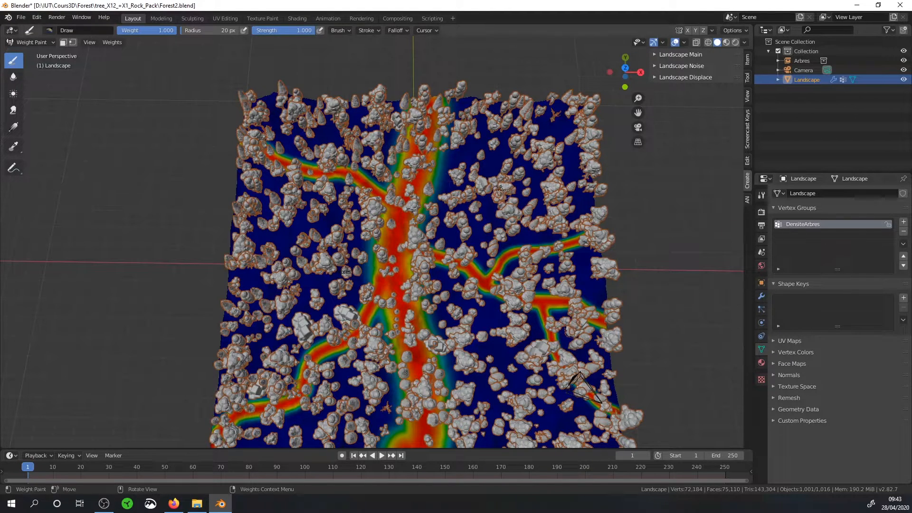
Return the landscape to Object Mode and assign the DensiteArbres vertex group to the particle system's density.
{"action": "left_click", "coordinate": [30, 42]}
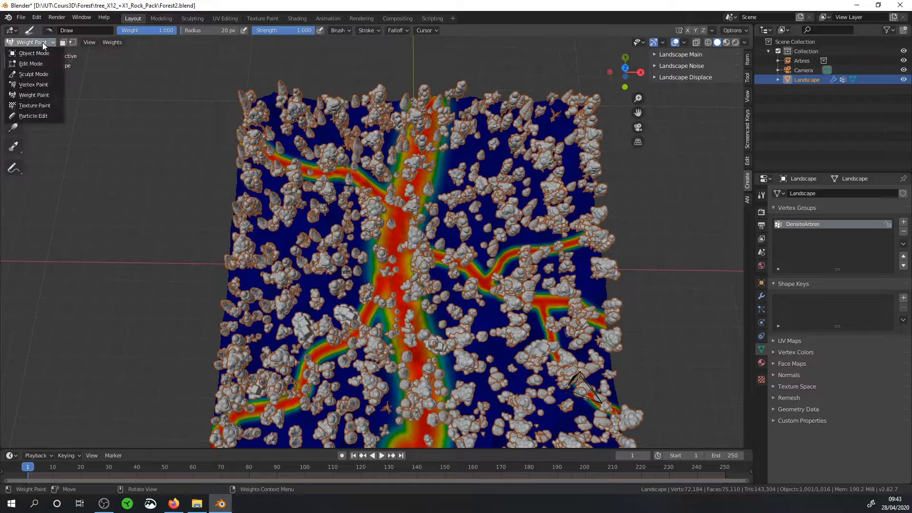
{"action": "left_click", "coordinate": [21, 53]}
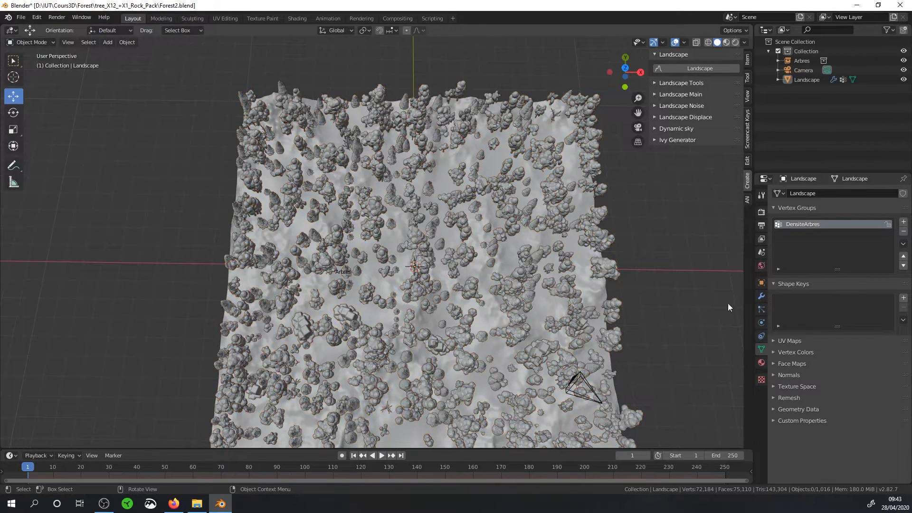
{"action": "left_click", "coordinate": [761, 309]}
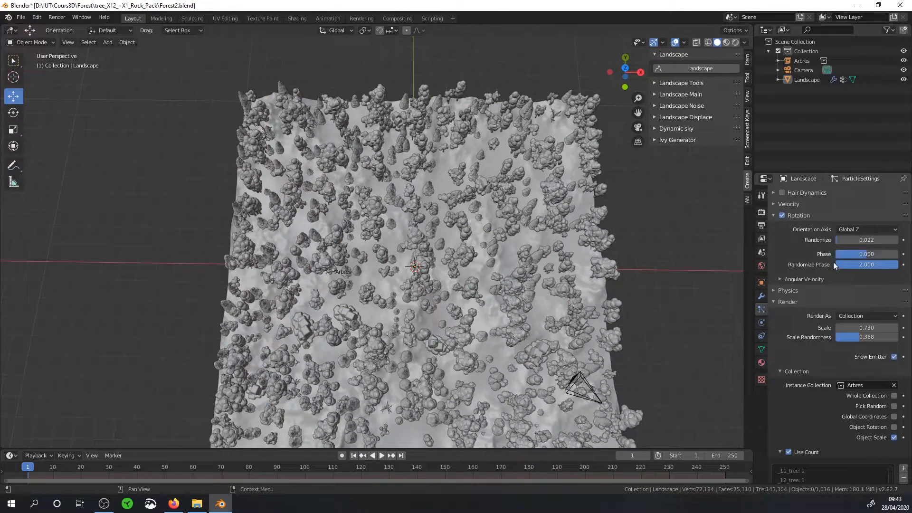
{"action": "left_click", "coordinate": [774, 306]}
{"action": "left_click", "coordinate": [773, 325]}
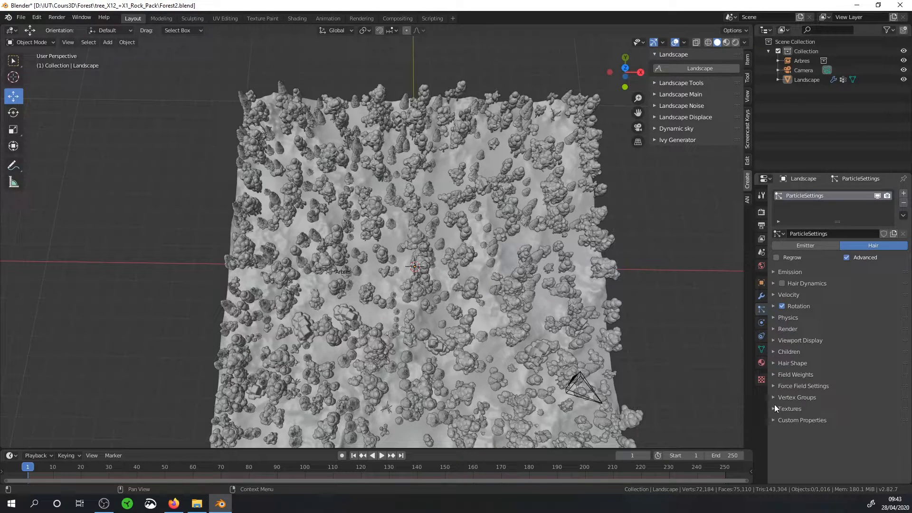
{"action": "left_click", "coordinate": [773, 398]}
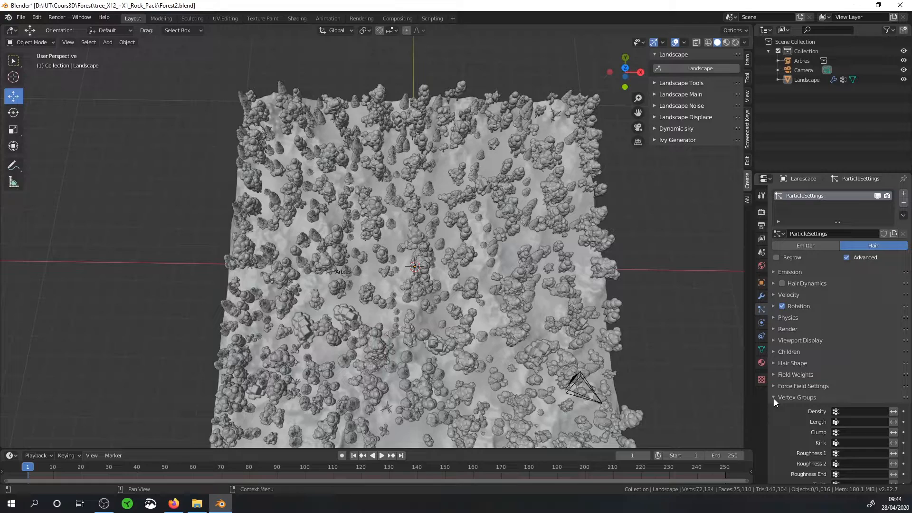
{"action": "scroll", "coordinate": [836, 361], "scroll_direction": "down", "scroll_amount": 2}
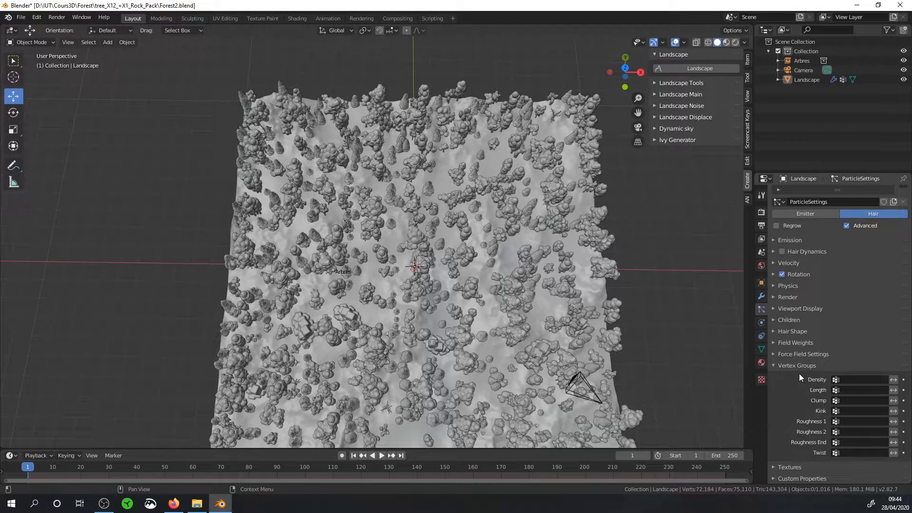
{"action": "left_click", "coordinate": [848, 380]}
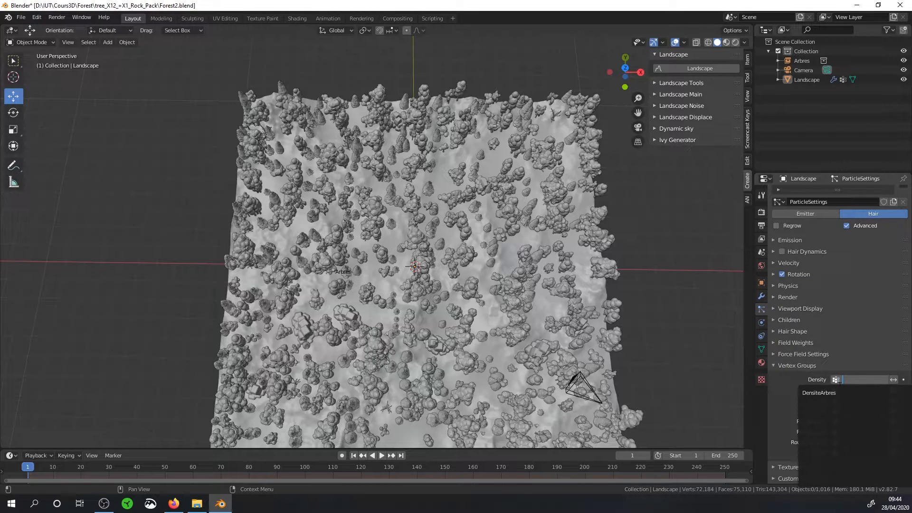
{"action": "left_click", "coordinate": [819, 393]}
{"action": "middle_click_drag", "start_coordinate": [452, 361], "coordinate": [275, 153]}
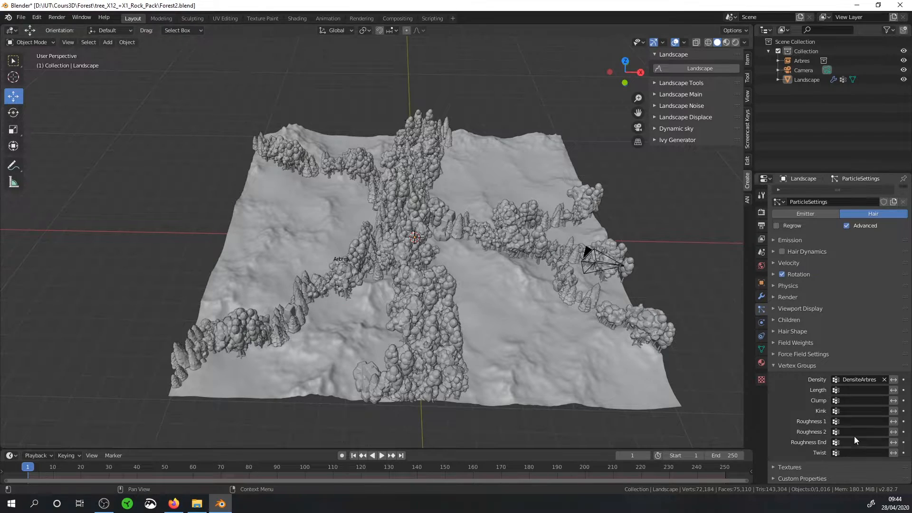
Invert the influence of the particle density vertex group and inspect the distribution of trees around the painted paths.
{"action": "left_click", "coordinate": [893, 379]}
{"action": "middle_click_drag", "start_coordinate": [409, 247], "coordinate": [390, 340]}
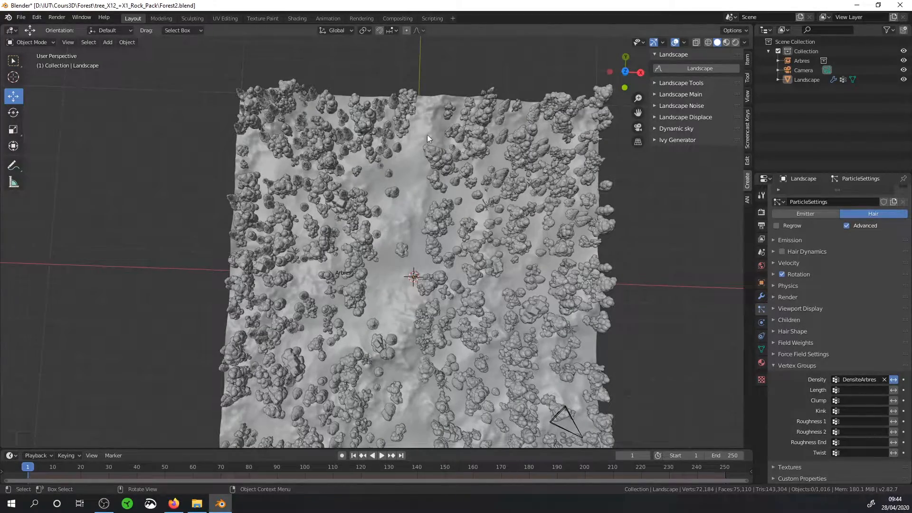
{"action": "middle_click_drag", "start_coordinate": [392, 381], "coordinate": [407, 301]}
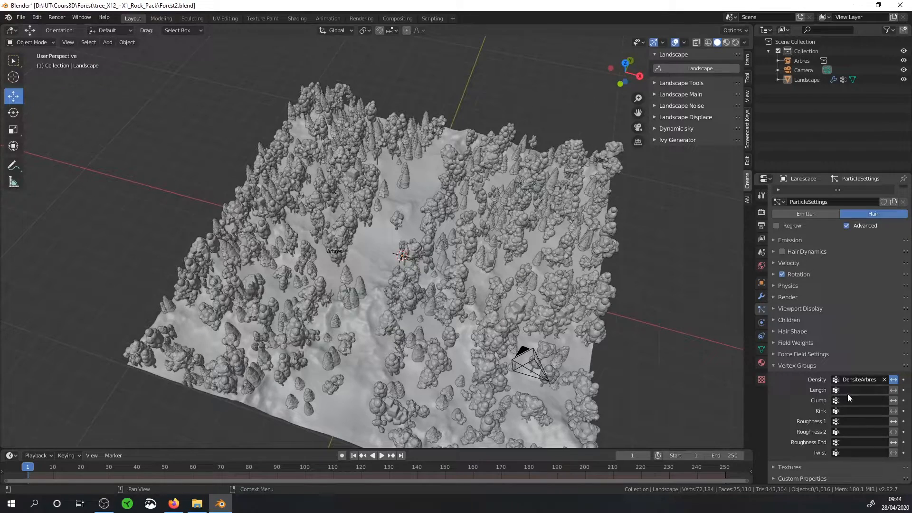
{"action": "middle_click_drag", "start_coordinate": [508, 292], "coordinate": [503, 249]}
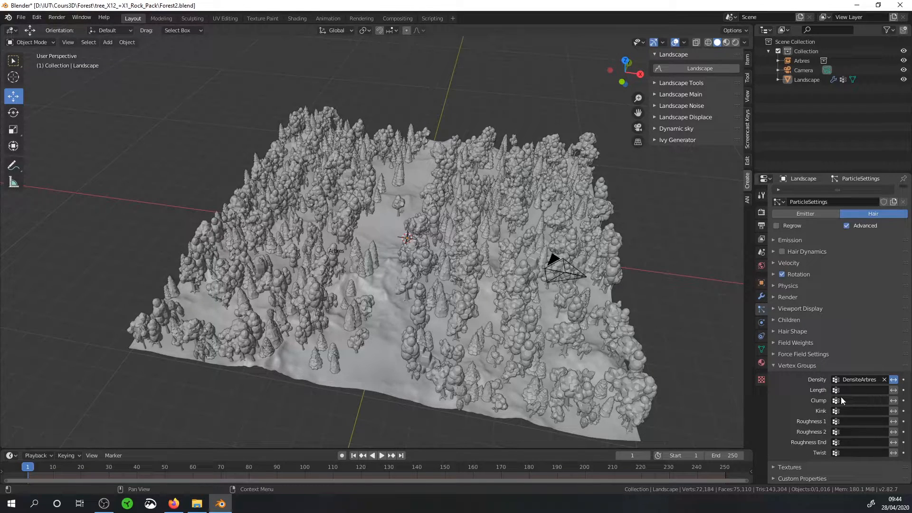
{"action": "middle_click_drag", "start_coordinate": [367, 284], "coordinate": [367, 283]}
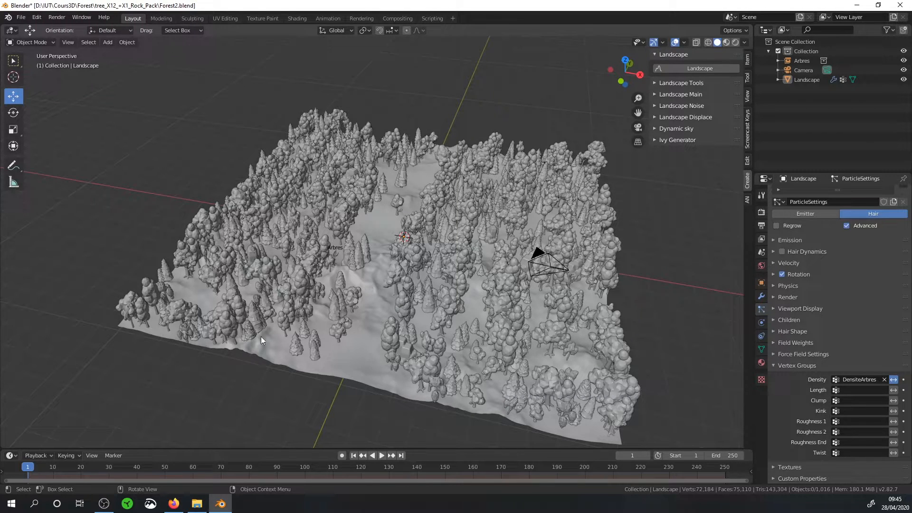
Clear the density vertex group from the particle system and expand its texture settings.
{"action": "left_click", "coordinate": [884, 379]}
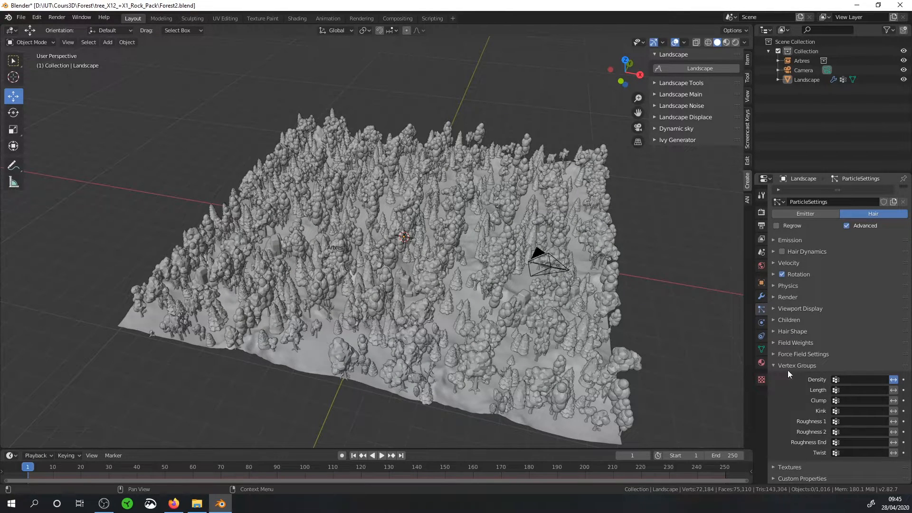
{"action": "left_click", "coordinate": [772, 366]}
{"action": "left_click", "coordinate": [773, 408]}
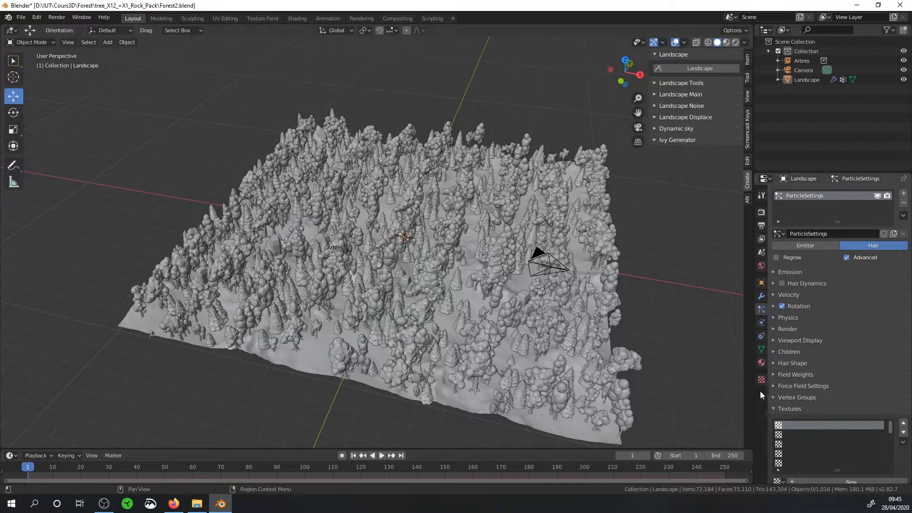
In the Texture Paint workspace, create a blank black image named T_Forest_Mask at 2048 x 2048 px.
{"action": "left_click", "coordinate": [260, 18]}
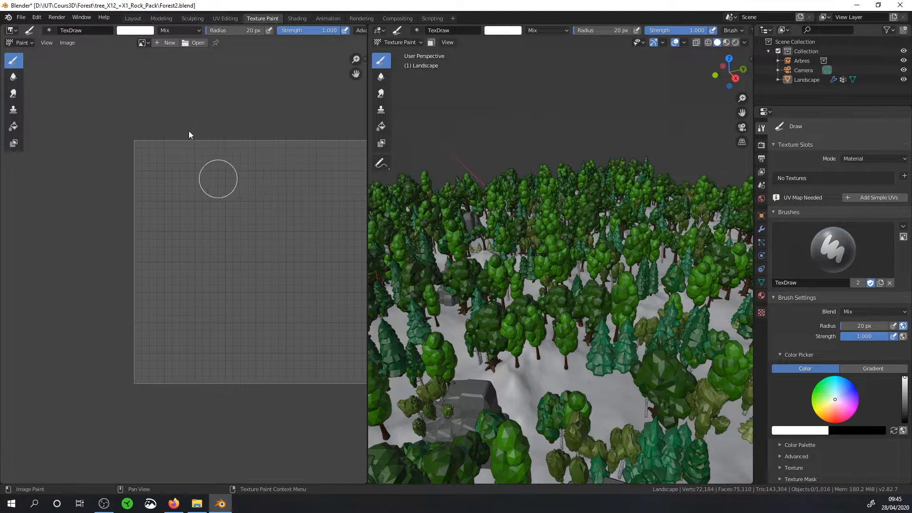
{"action": "left_click", "coordinate": [167, 42]}
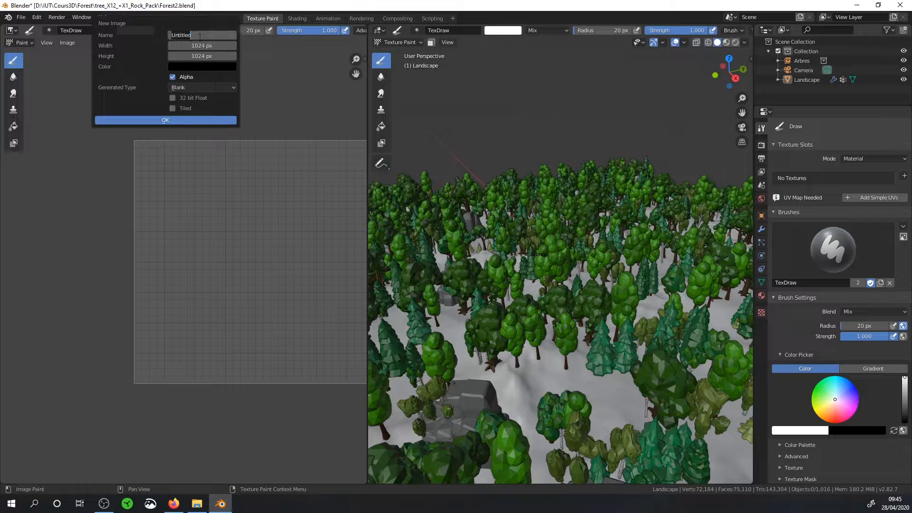
{"action": "type", "text": "T_Forest_Mask"}
{"action": "left_click", "coordinate": [197, 64]}
{"action": "left_click_drag", "start_coordinate": [199, 56], "coordinate": [201, 45]}
{"action": "type", "text": "2048"}
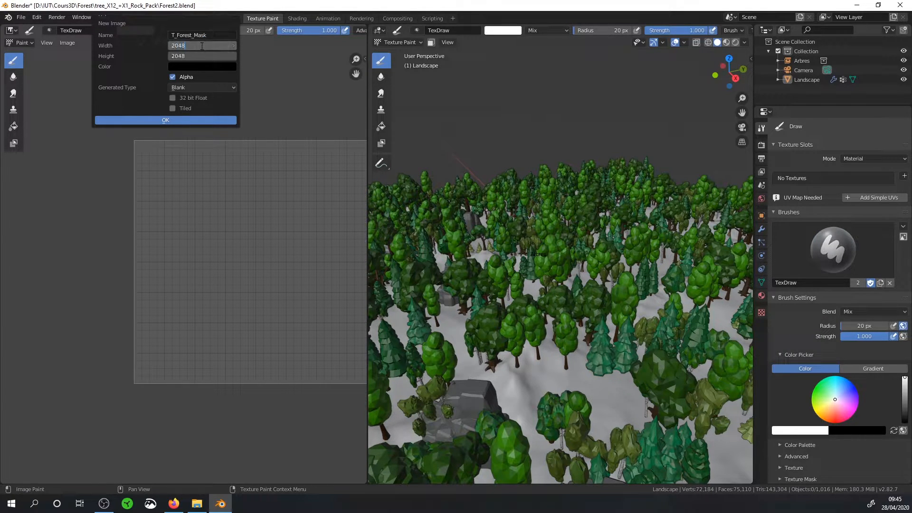
{"action": "key", "text": "Return"}
{"action": "left_click", "coordinate": [188, 120]}
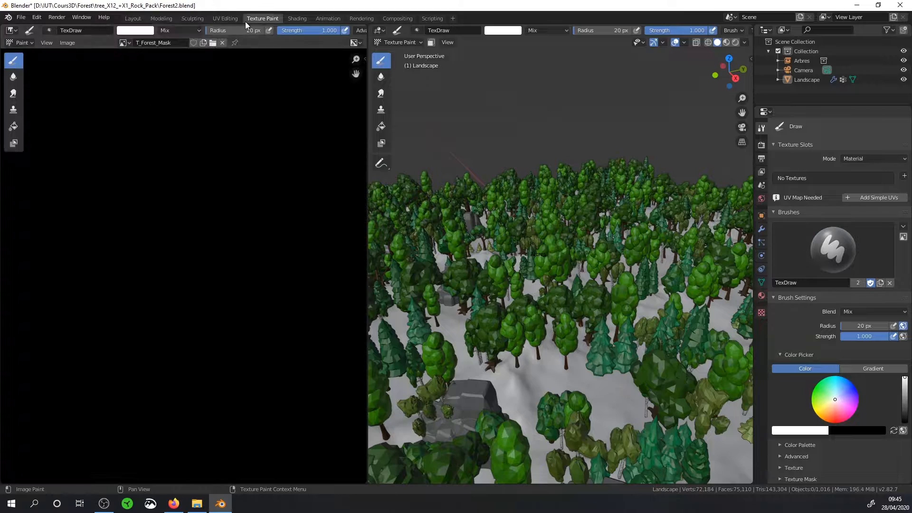
Set the paint brush radius to 174 px and hide the landscape's particle system in the viewport.
{"action": "scroll", "coordinate": [183, 252], "scroll_direction": "down", "scroll_amount": 8}
{"action": "key", "text": "f"}
{"action": "left_click", "coordinate": [182, 260]}
{"action": "scroll", "coordinate": [565, 266], "scroll_direction": "down", "scroll_amount": 7}
{"action": "middle_click_drag", "start_coordinate": [567, 269], "coordinate": [553, 330]}
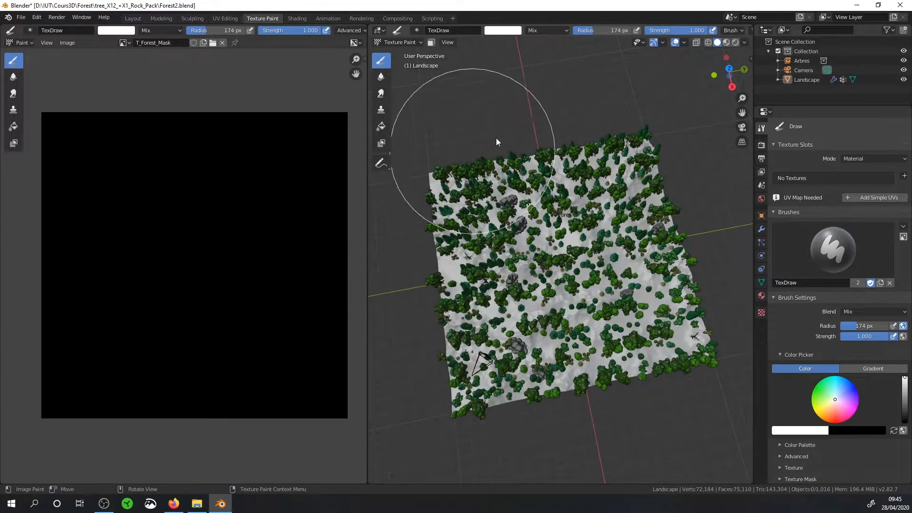
{"action": "left_click", "coordinate": [761, 243]}
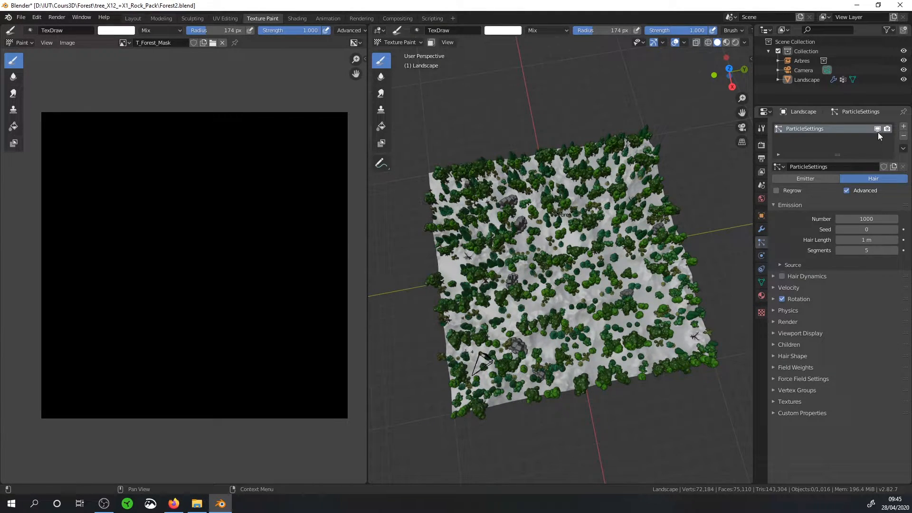
{"action": "left_click", "coordinate": [877, 129]}
In the Shading workspace, create a new material for the landscape and name it M_Landscape.
{"action": "left_click", "coordinate": [294, 18]}
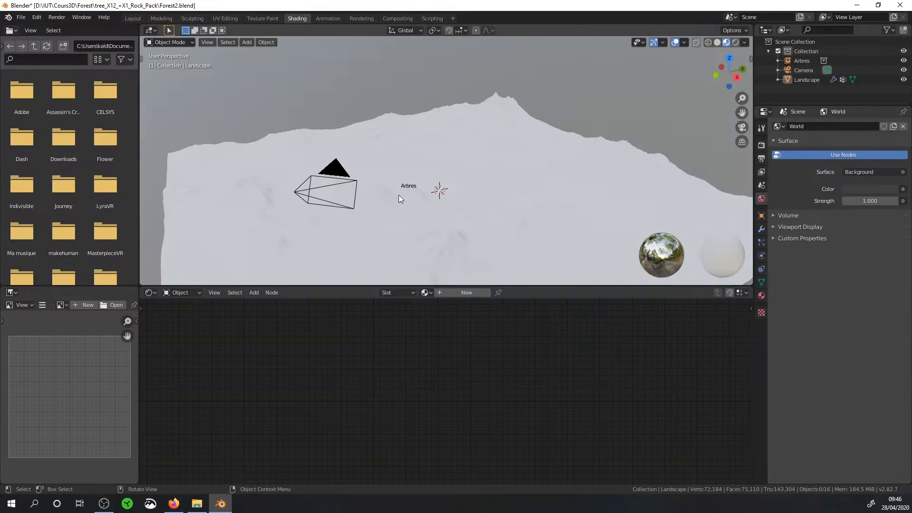
{"action": "left_click", "coordinate": [463, 293]}
{"action": "double_click", "coordinate": [453, 292]}
{"action": "type", "text": "M_Landscape"}
{"action": "key", "text": "Return"}
Add an Image Texture node using T_Forest_Mask and connect its Color to the Principled BSDF's Base Color.
{"action": "key", "text": "shift+a"}
{"action": "mouse_move", "coordinate": [304, 388]}
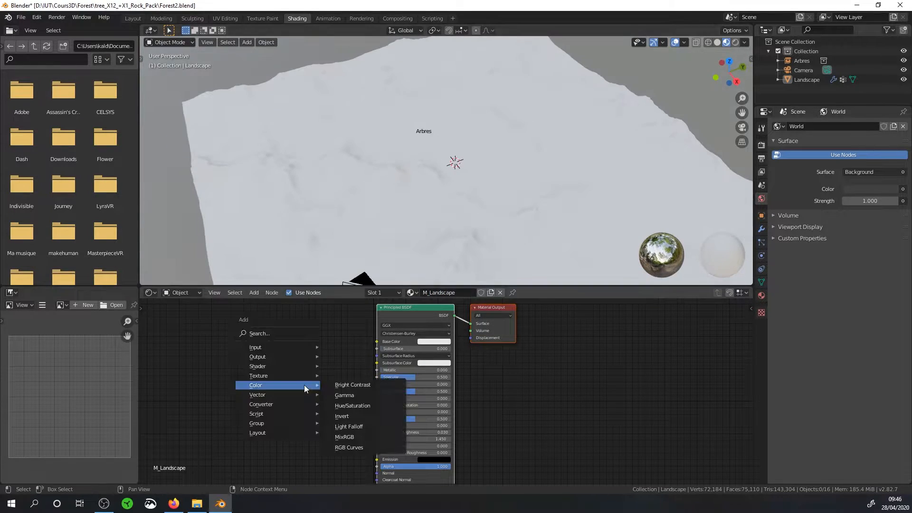
{"action": "mouse_move", "coordinate": [285, 375]}
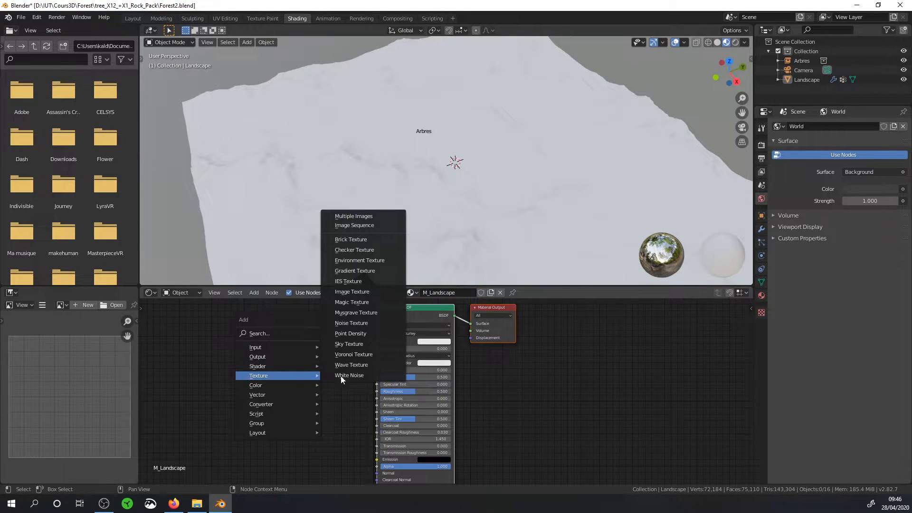
{"action": "left_click", "coordinate": [373, 296]}
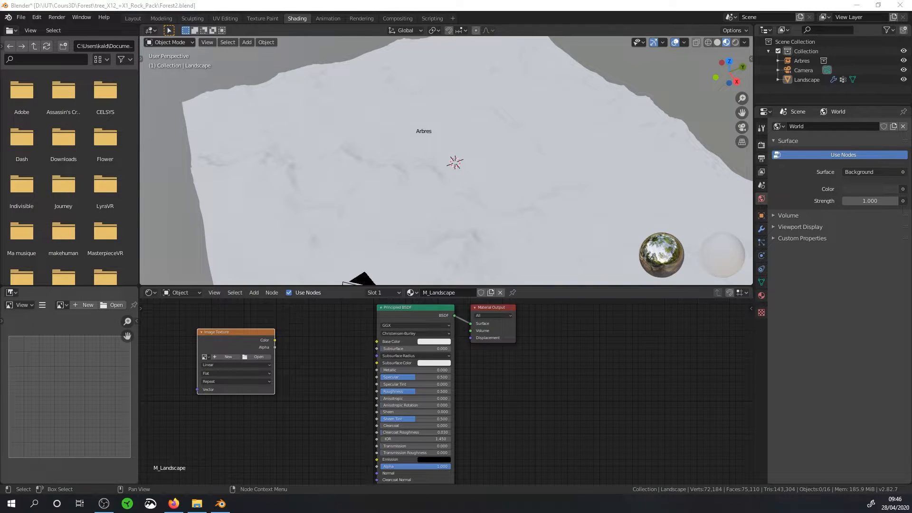
{"action": "left_click", "coordinate": [69, 306]}
{"action": "left_click", "coordinate": [109, 402]}
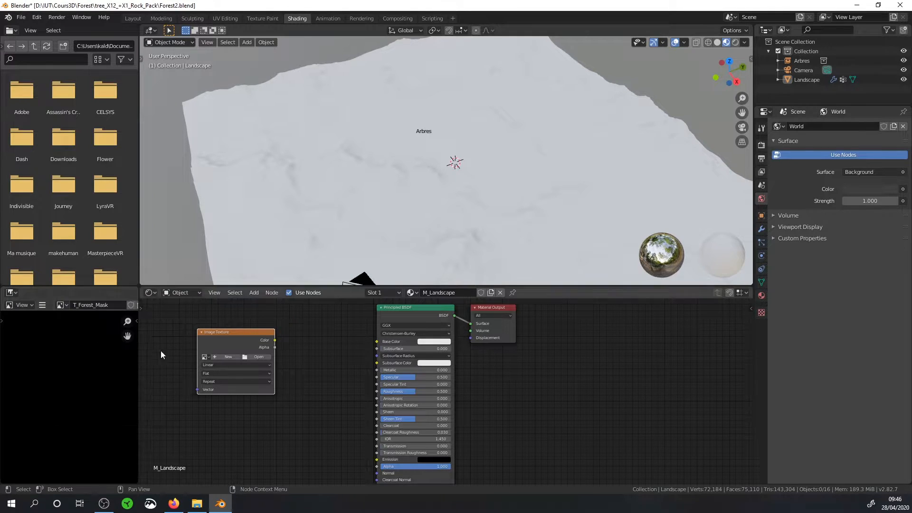
{"action": "left_click", "coordinate": [205, 357]}
{"action": "left_click", "coordinate": [224, 374]}
{"action": "left_click_drag", "start_coordinate": [274, 340], "coordinate": [376, 341]}
Return to the Texture Paint workspace and view the landscape from above in material preview, with T_Forest_Mask as the paint slot.
{"action": "left_click", "coordinate": [263, 18]}
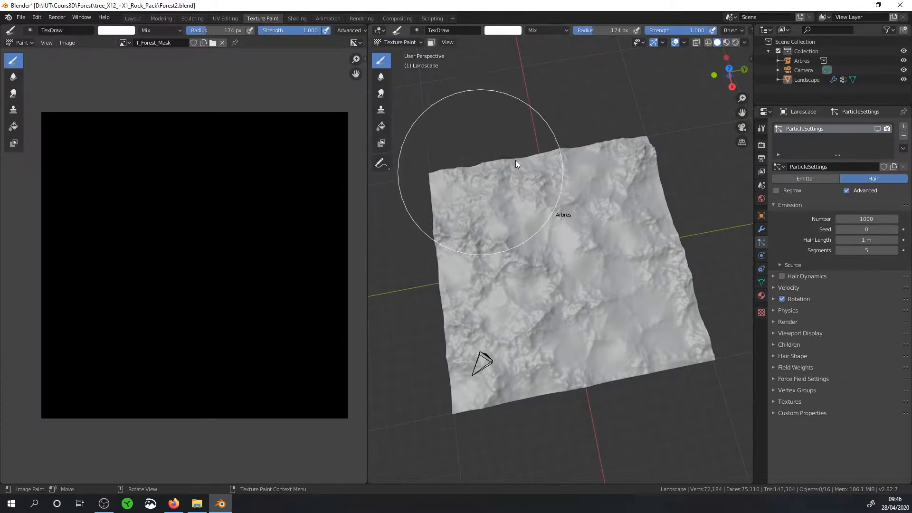
{"action": "left_click", "coordinate": [762, 129]}
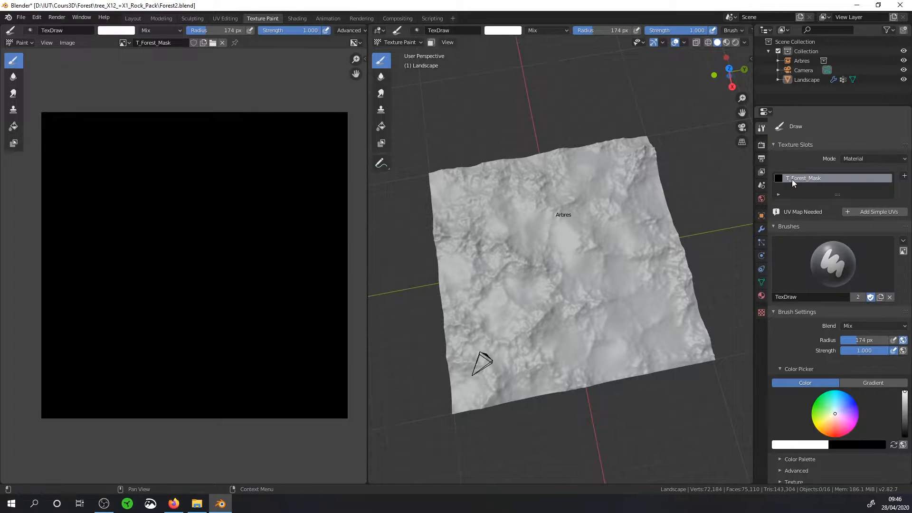
{"action": "middle_click_drag", "start_coordinate": [703, 199], "coordinate": [692, 211]}
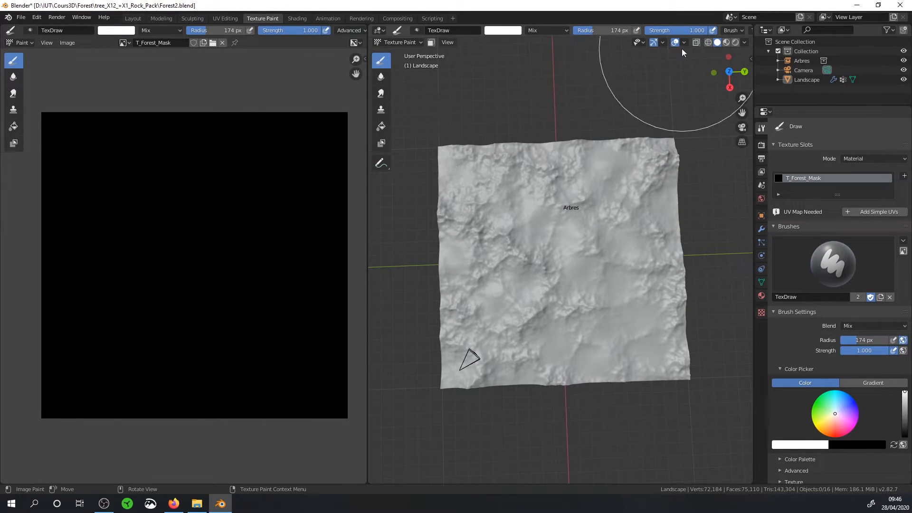
{"action": "scroll", "coordinate": [538, 269], "scroll_direction": "up", "scroll_amount": 2}
Set the brush radius to 53 px and try to paint a white stroke from the landscape's far edge to its near edge.
{"action": "key", "text": "f"}
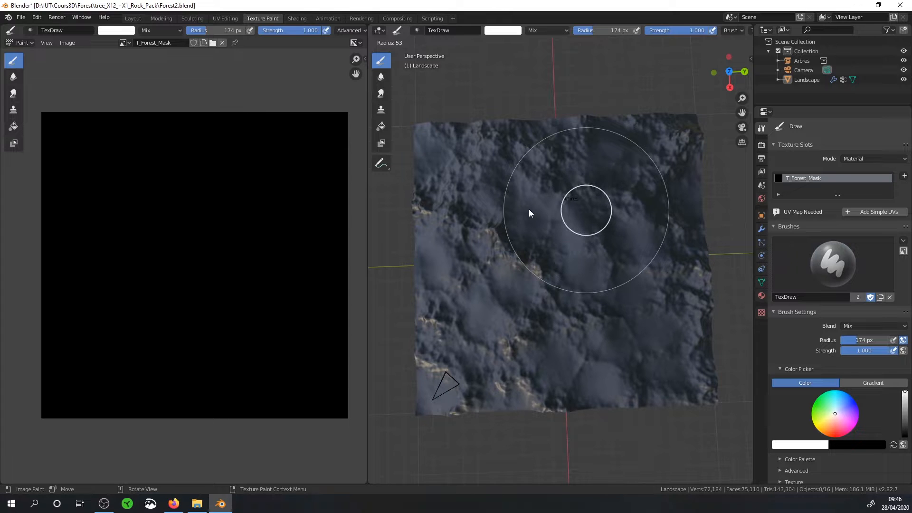
{"action": "left_click", "coordinate": [529, 209]}
{"action": "left_click_drag", "start_coordinate": [514, 160], "coordinate": [565, 389]}
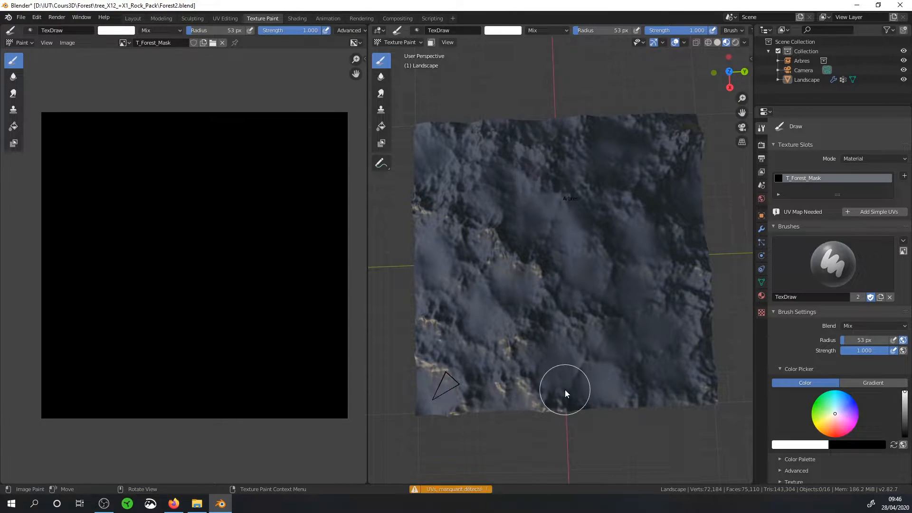
Unwrap the UVs of the whole landscape mesh in Edit Mode and return to texture painting.
{"action": "key", "text": "Tab"}
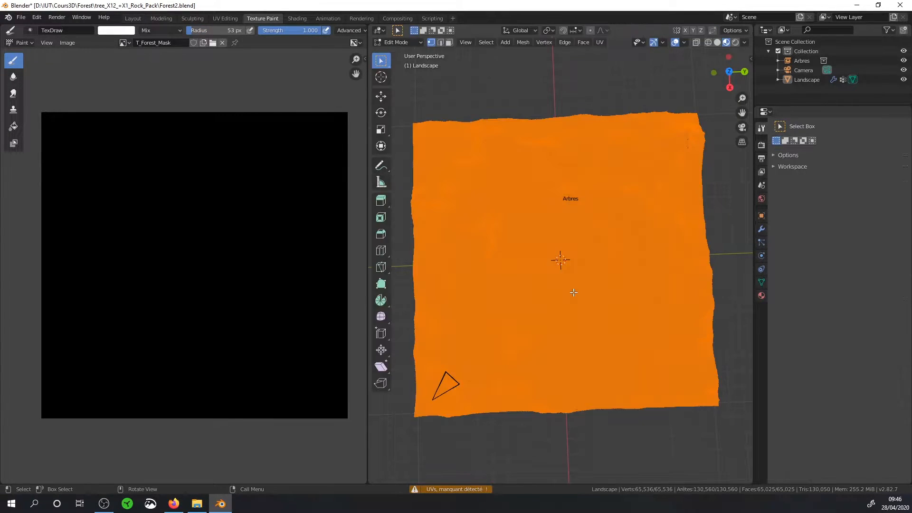
{"action": "key", "text": "u"}
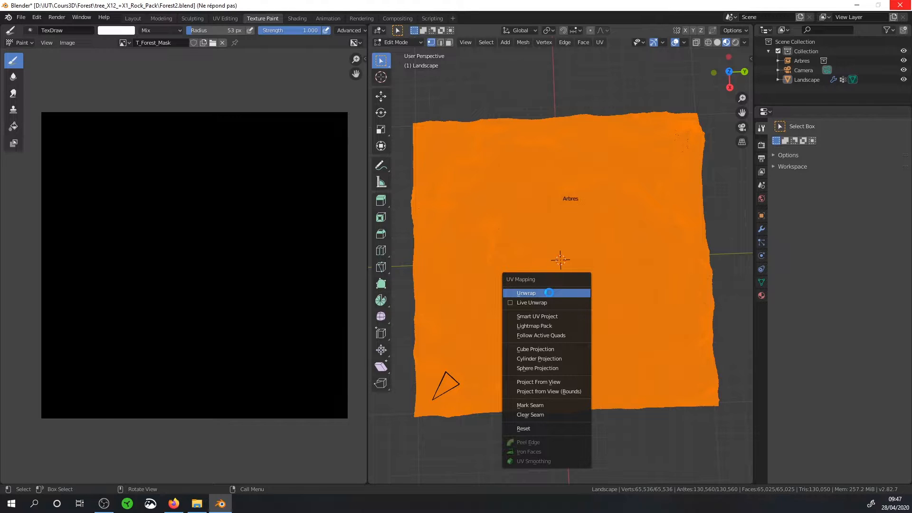
{"action": "key", "text": "Tab"}
Paint a broad white path across the landscape at 53 px, then narrower branches to both sides, reducing the radius to 24 px for the thinnest.
{"action": "left_click_drag", "start_coordinate": [529, 194], "coordinate": [576, 409]}
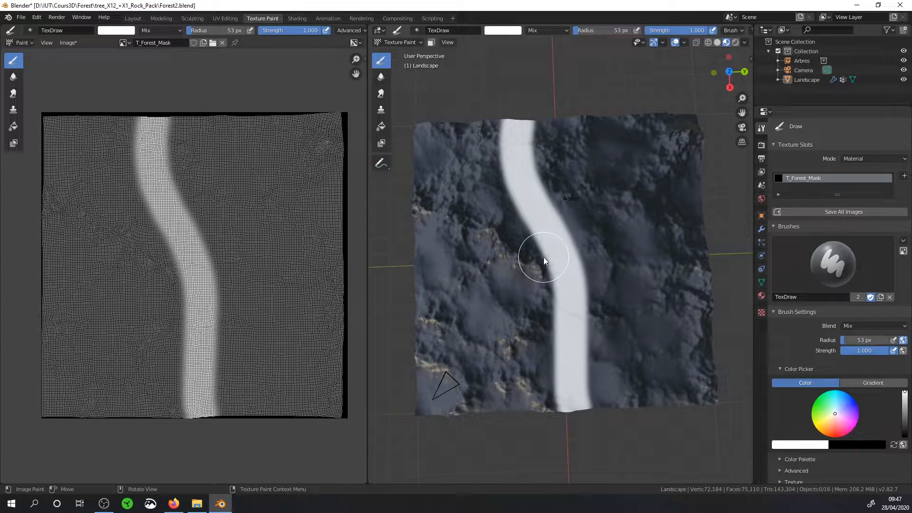
{"action": "key", "text": "f"}
{"action": "left_click", "coordinate": [537, 258]}
{"action": "mouse_move", "coordinate": [537, 240]}
{"action": "left_mouse_down"}
{"action": "mouse_move", "coordinate": [520, 215]}
{"action": "mouse_move", "coordinate": [404, 183]}
{"action": "left_mouse_up"}
{"action": "left_click_drag", "start_coordinate": [542, 252], "coordinate": [729, 397]}
{"action": "key", "text": "f"}
{"action": "left_click", "coordinate": [634, 293]}
{"action": "left_click_drag", "start_coordinate": [621, 304], "coordinate": [723, 288]}
Put the landscape back in Object Mode and return to its M_Landscape nodes in the Shading workspace.
{"action": "key", "text": "Tab"}
{"action": "key", "text": "ctrl+Tab"}
{"action": "left_click", "coordinate": [524, 246]}
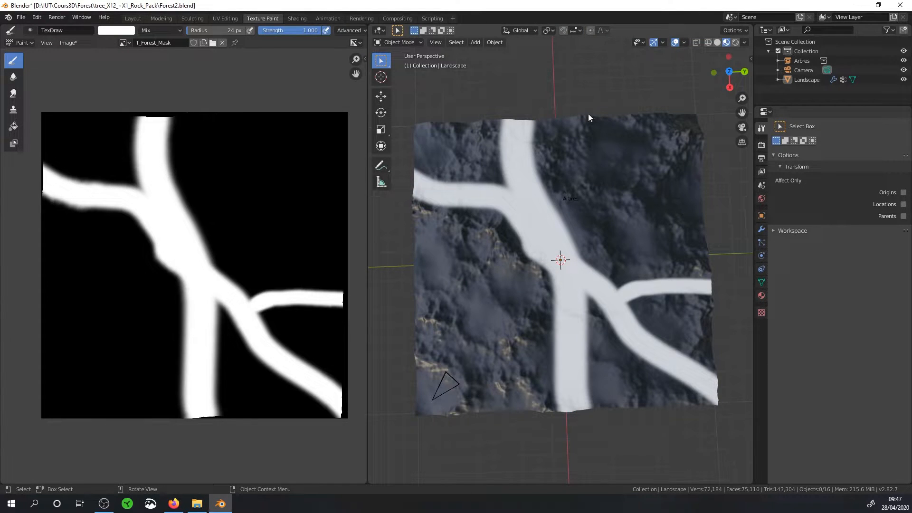
{"action": "left_click", "coordinate": [297, 18]}
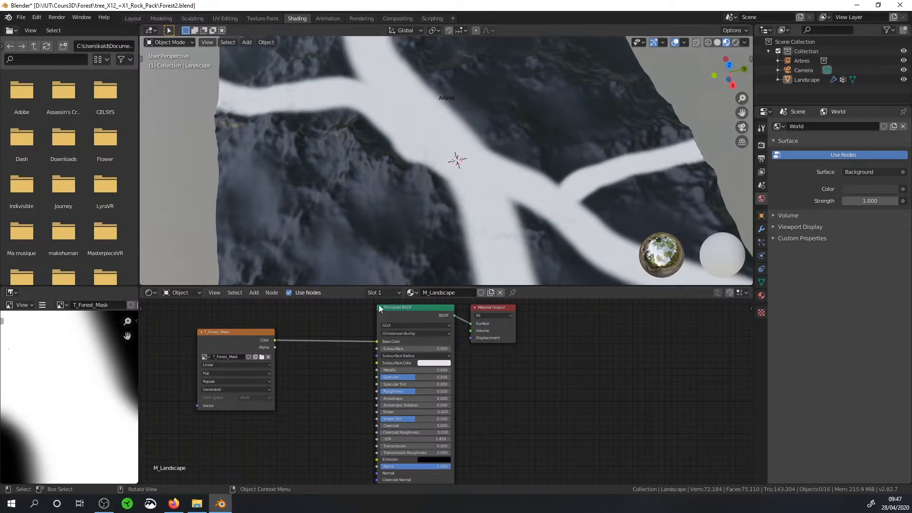
Unlink the T_Forest_Mask color from the Principled BSDF's Base Color and link it back.
{"action": "left_click_drag", "start_coordinate": [372, 340], "coordinate": [354, 347]}
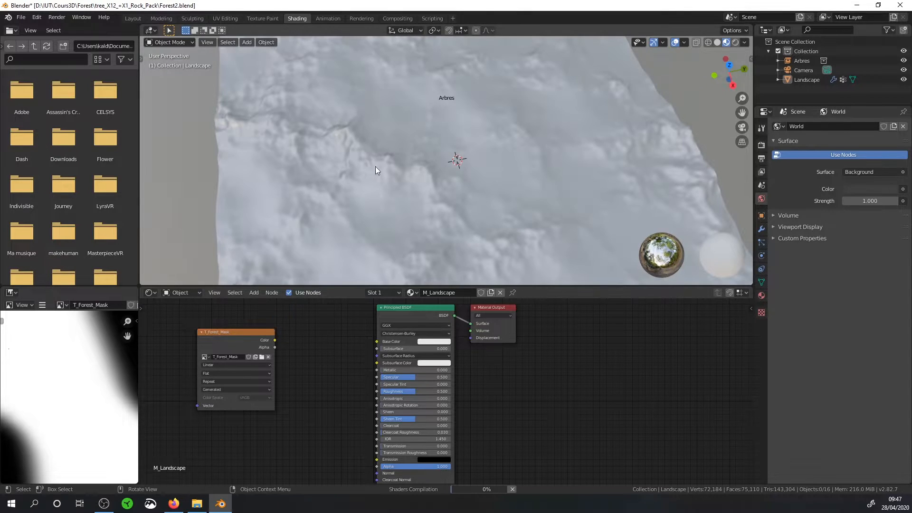
{"action": "left_click_drag", "start_coordinate": [274, 341], "coordinate": [376, 341]}
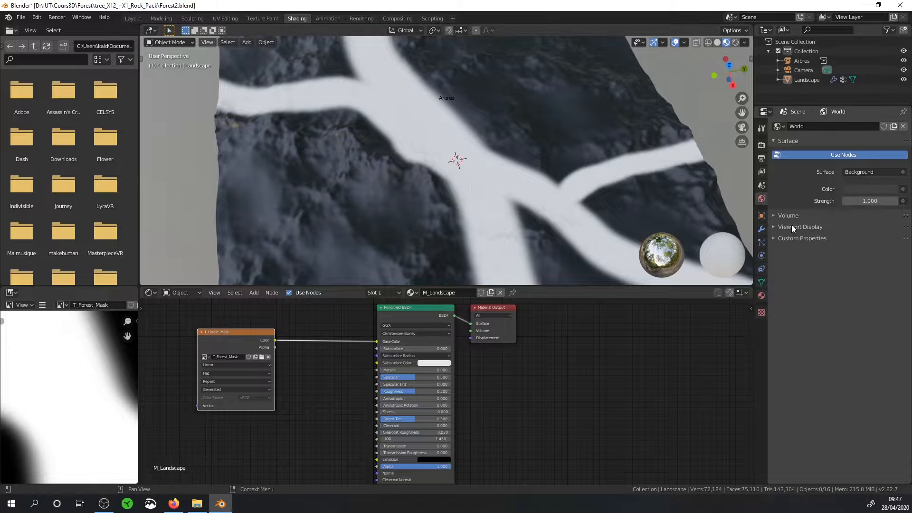
Create a new texture named MasqueForet in the landscape's particle settings.
{"action": "left_click", "coordinate": [761, 295]}
{"action": "scroll", "coordinate": [817, 308], "scroll_direction": "down", "scroll_amount": 5}
{"action": "scroll", "coordinate": [817, 309], "scroll_direction": "up", "scroll_amount": 1}
{"action": "left_click", "coordinate": [761, 242]}
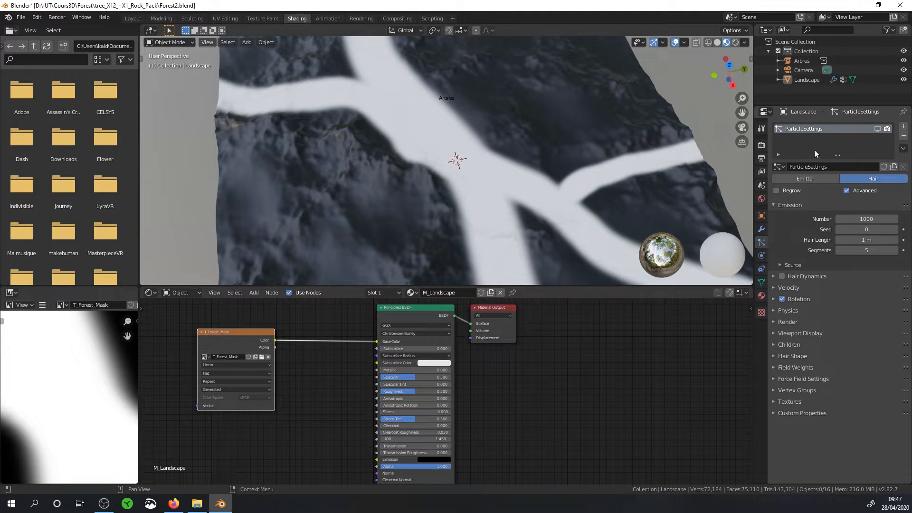
{"action": "left_click", "coordinate": [774, 403]}
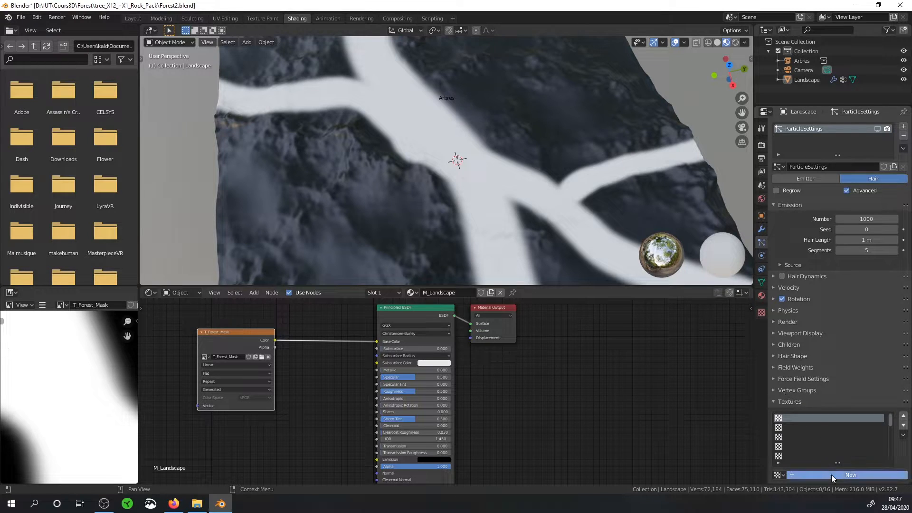
{"action": "left_click", "coordinate": [819, 475]}
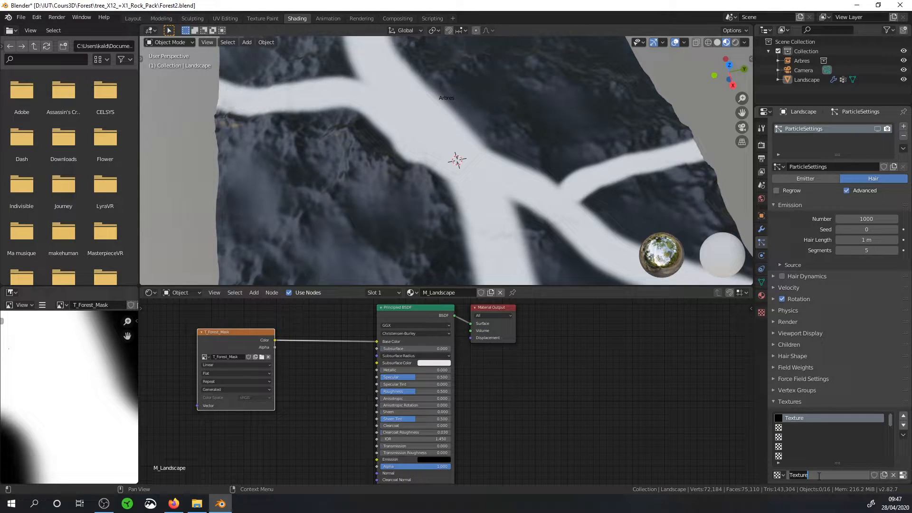
{"action": "type", "text": "MasqueForet"}
{"action": "key", "text": "Return"}
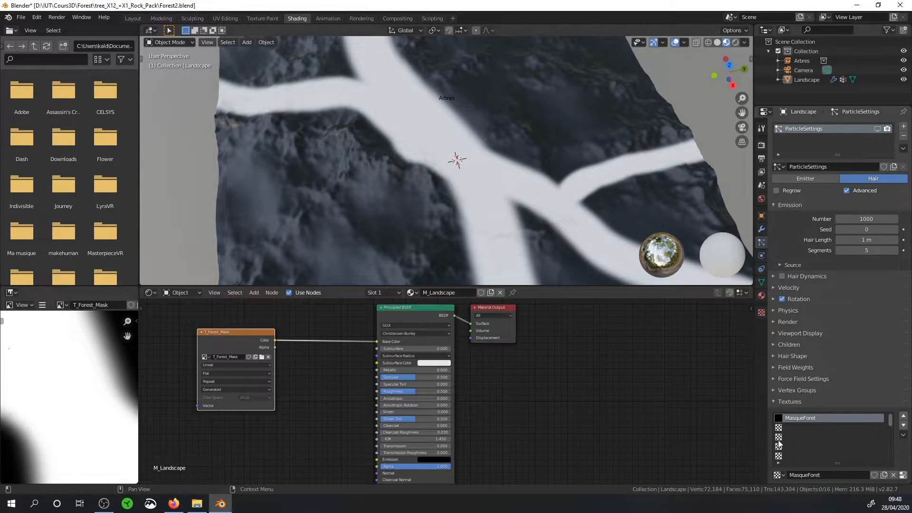
Assign the T_Forest_Mask image to the MasqueForet texture.
{"action": "left_click", "coordinate": [902, 475]}
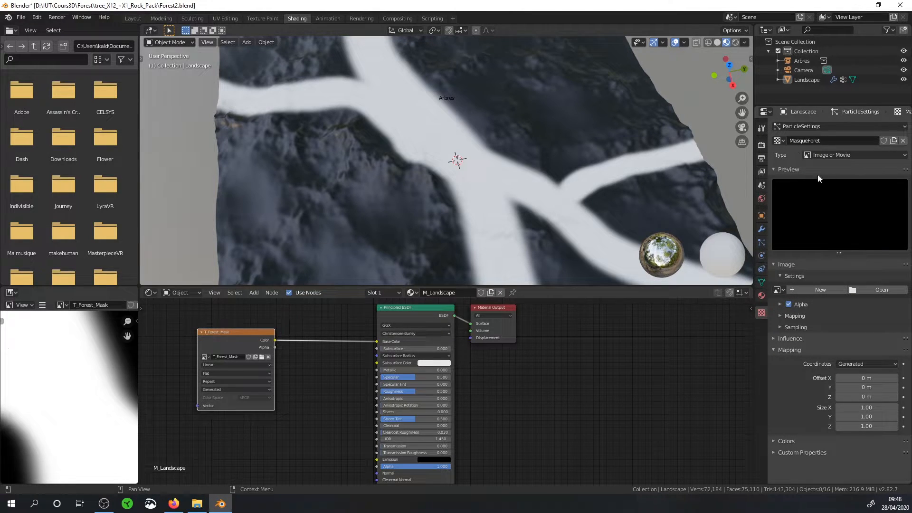
{"action": "left_click", "coordinate": [777, 289]}
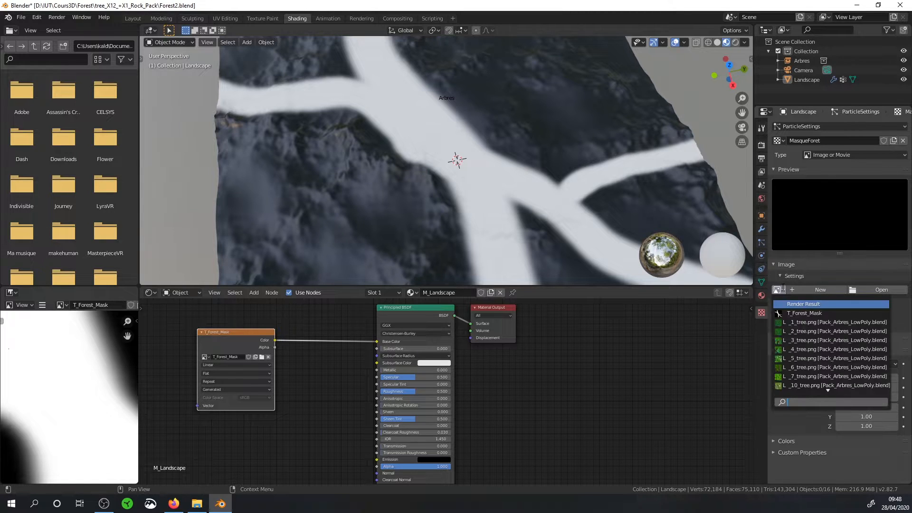
{"action": "left_click", "coordinate": [792, 312]}
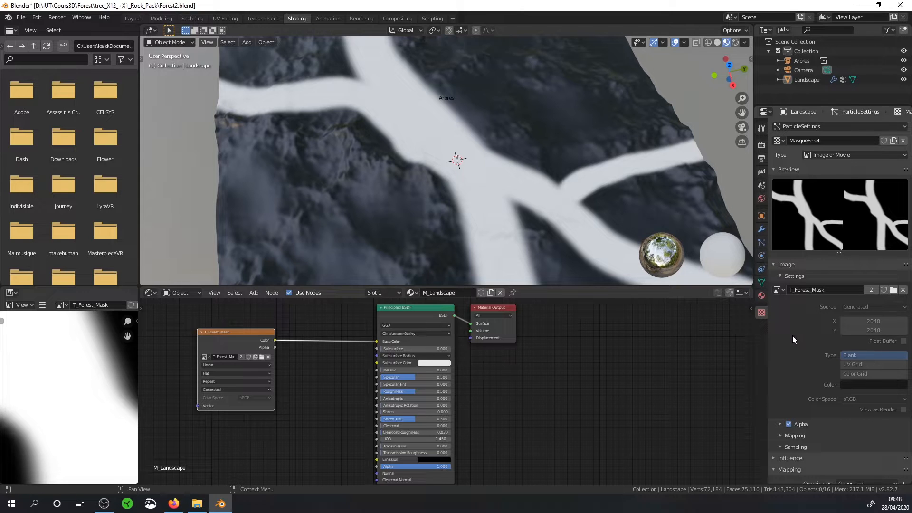
Set the MasqueForet texture's mapping coordinates to UV.
{"action": "scroll", "coordinate": [784, 368], "scroll_direction": "down", "scroll_amount": 3}
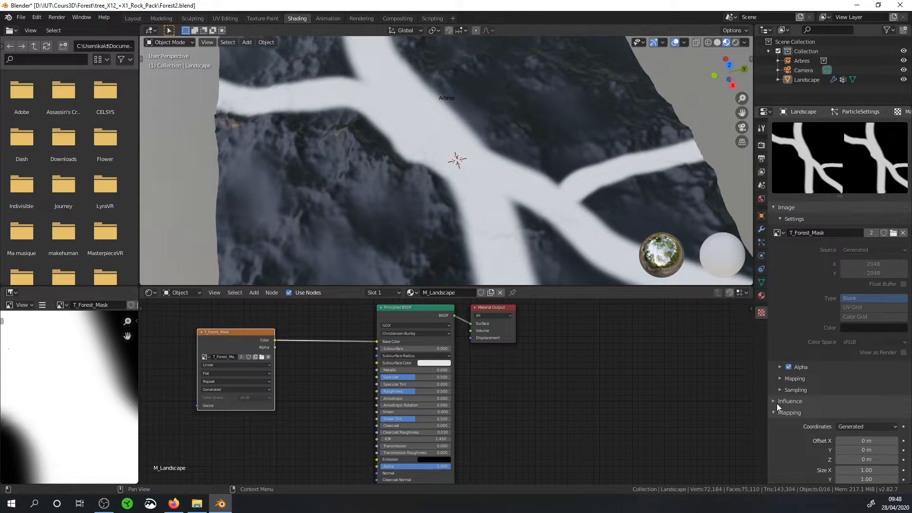
{"action": "left_click", "coordinate": [779, 379]}
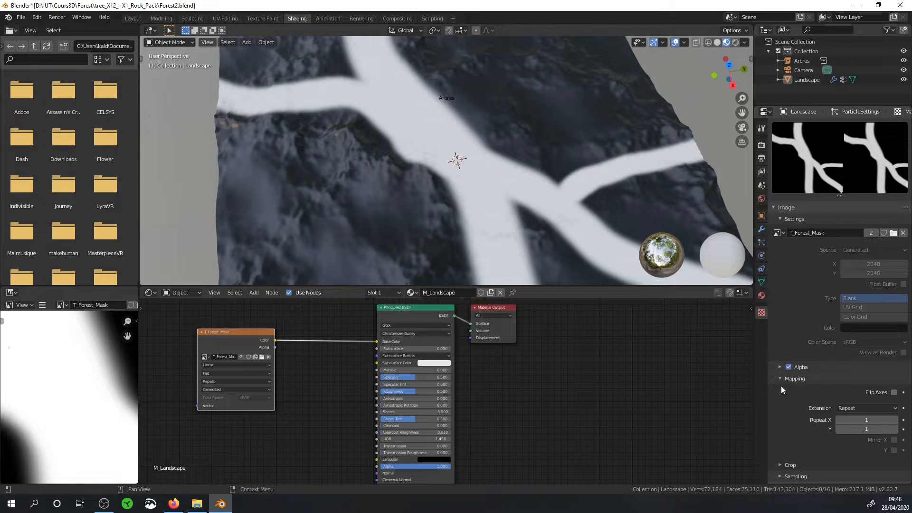
{"action": "left_click", "coordinate": [780, 377]}
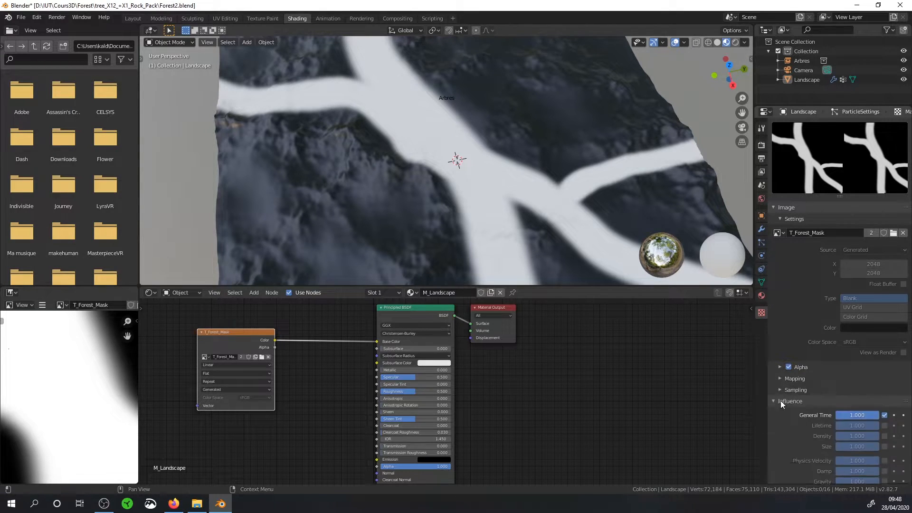
{"action": "scroll", "coordinate": [779, 390], "scroll_direction": "down", "scroll_amount": 8}
{"action": "left_click", "coordinate": [775, 378]}
{"action": "scroll", "coordinate": [776, 221], "scroll_direction": "up", "scroll_amount": 3}
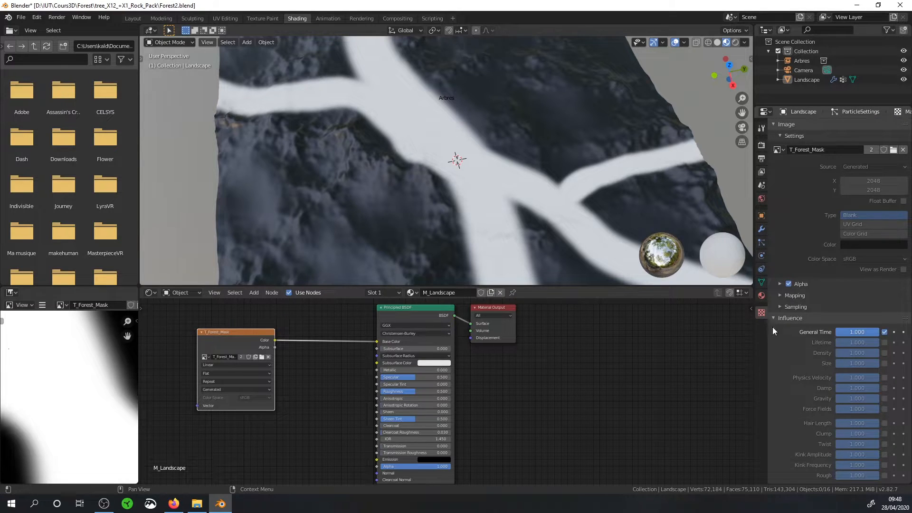
{"action": "scroll", "coordinate": [779, 351], "scroll_direction": "down", "scroll_amount": 6}
{"action": "left_click", "coordinate": [783, 376]}
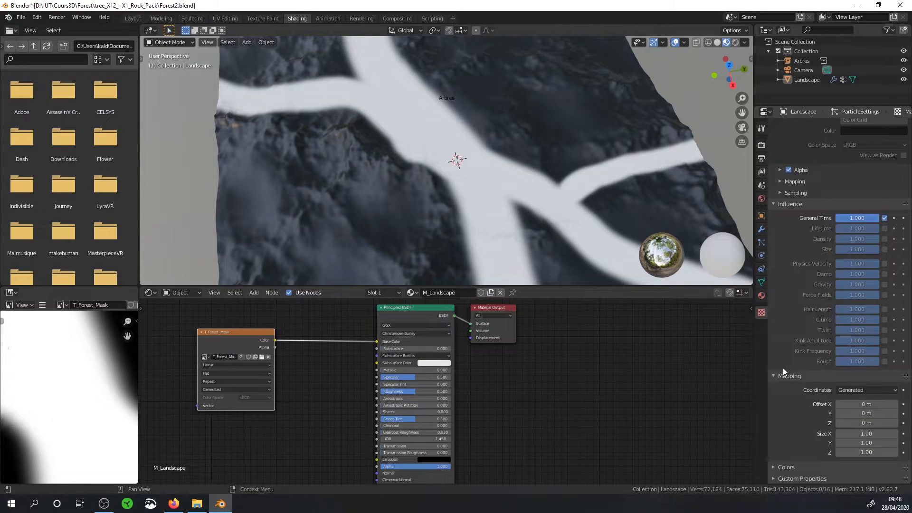
{"action": "left_click", "coordinate": [845, 387]}
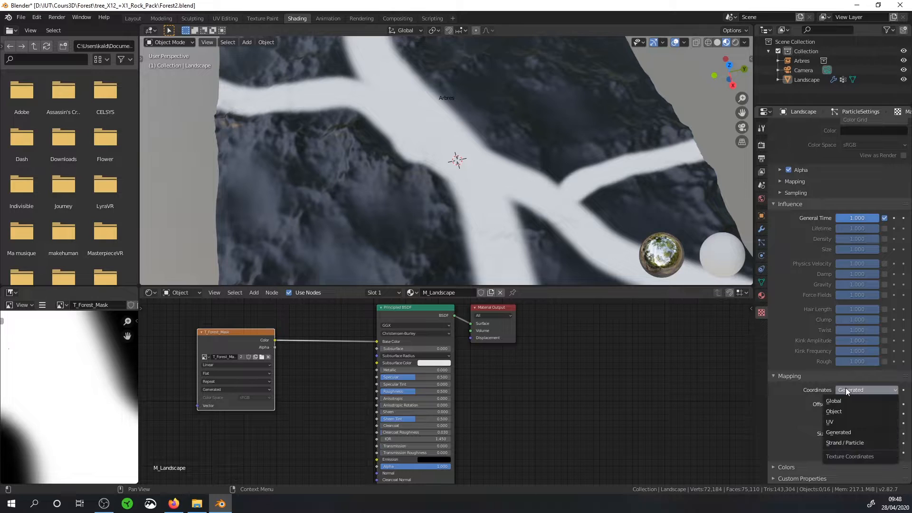
{"action": "left_click", "coordinate": [834, 421]}
Turn off the texture's General Time influence and enable its Density influence.
{"action": "scroll", "coordinate": [835, 408], "scroll_direction": "up", "scroll_amount": 5}
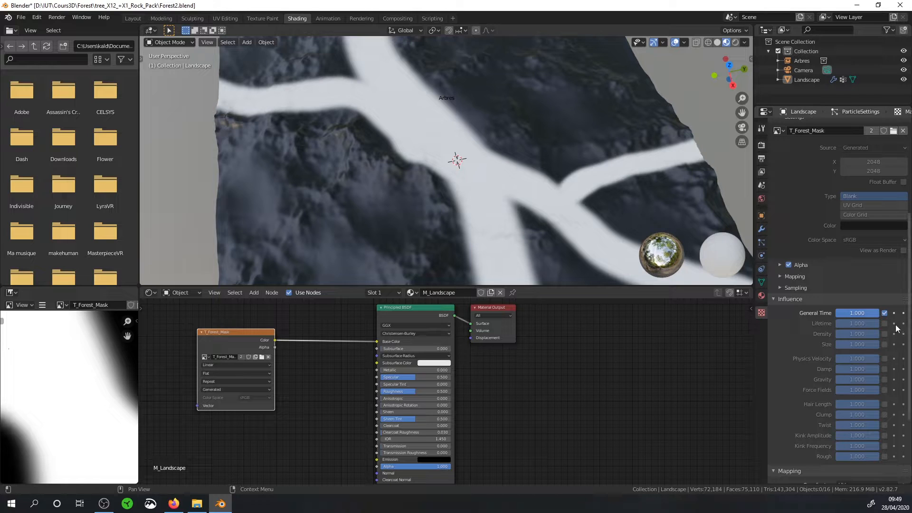
{"action": "left_click", "coordinate": [884, 313]}
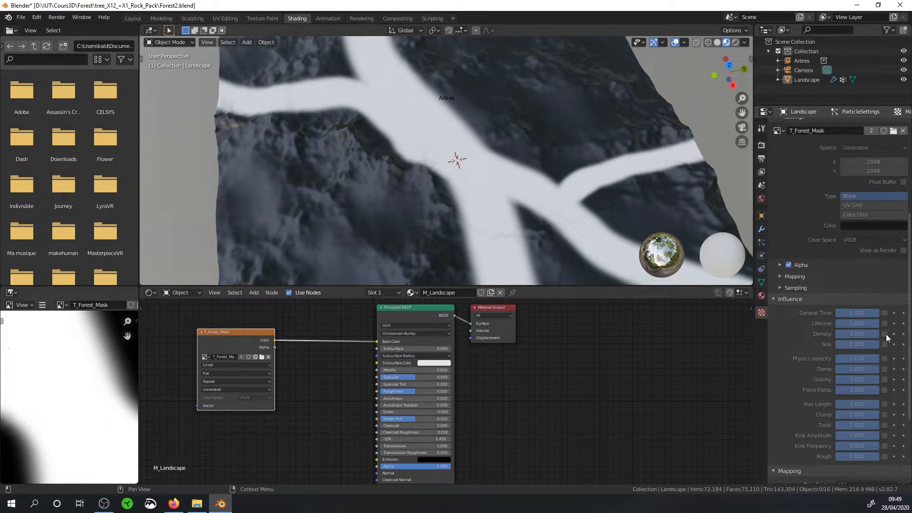
{"action": "left_click", "coordinate": [885, 334]}
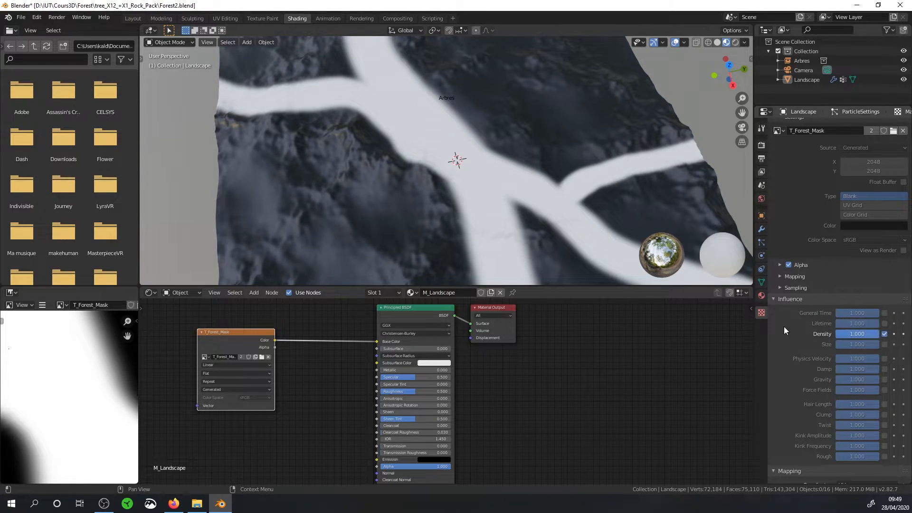
Show the landscape's particle system in the viewport and check how the trees are distributed along the painted paths.
{"action": "left_click", "coordinate": [760, 243]}
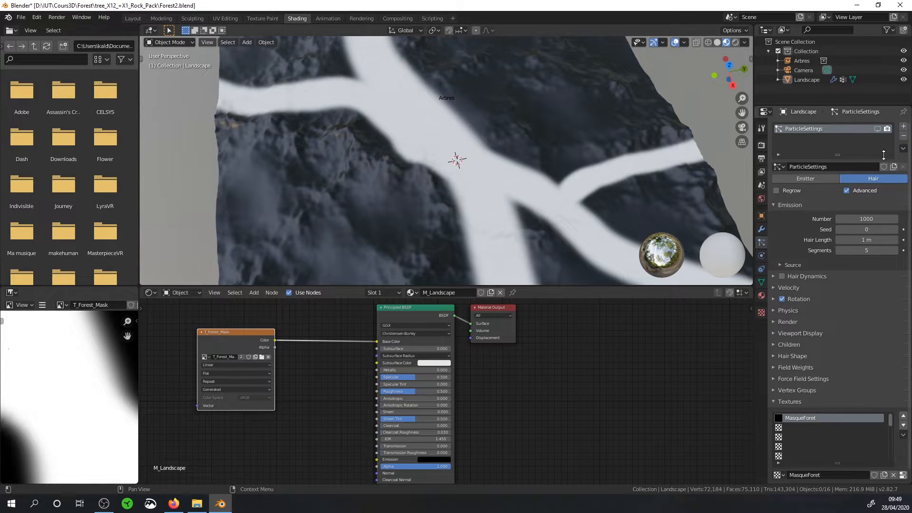
{"action": "left_click", "coordinate": [877, 129]}
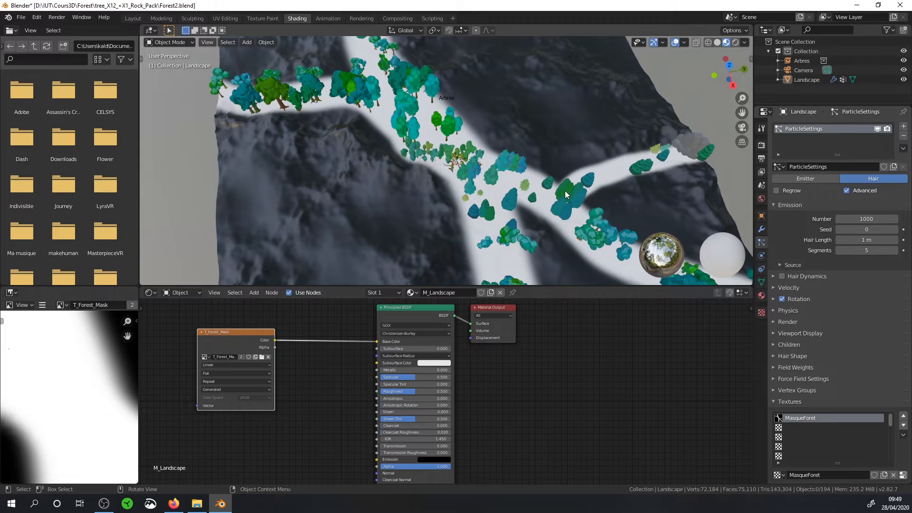
{"action": "middle_click_drag", "start_coordinate": [589, 192], "coordinate": [518, 181]}
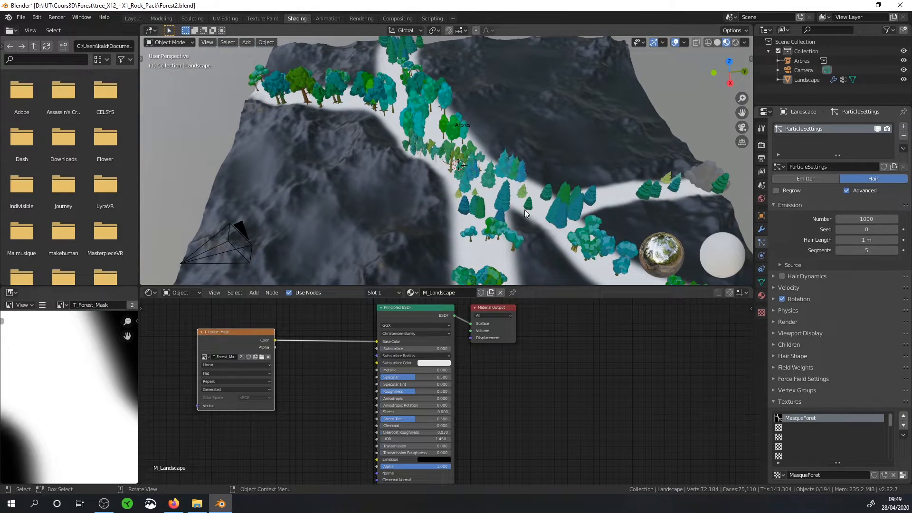
{"action": "scroll", "coordinate": [516, 224], "scroll_direction": "down", "scroll_amount": 6}
{"action": "scroll", "coordinate": [446, 169], "scroll_direction": "up", "scroll_amount": 4}
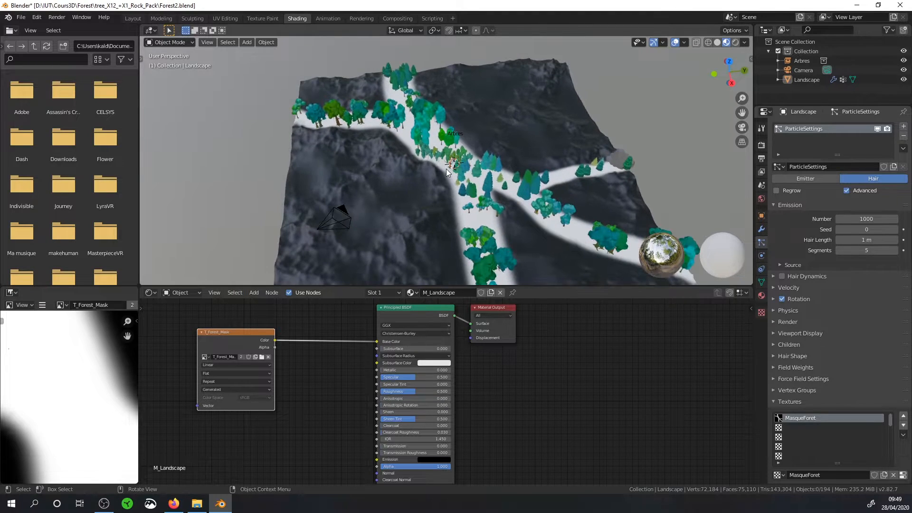
Maximize the T_Forest_Mask image editor and invert the image's colors.
{"action": "left_click", "coordinate": [42, 305]}
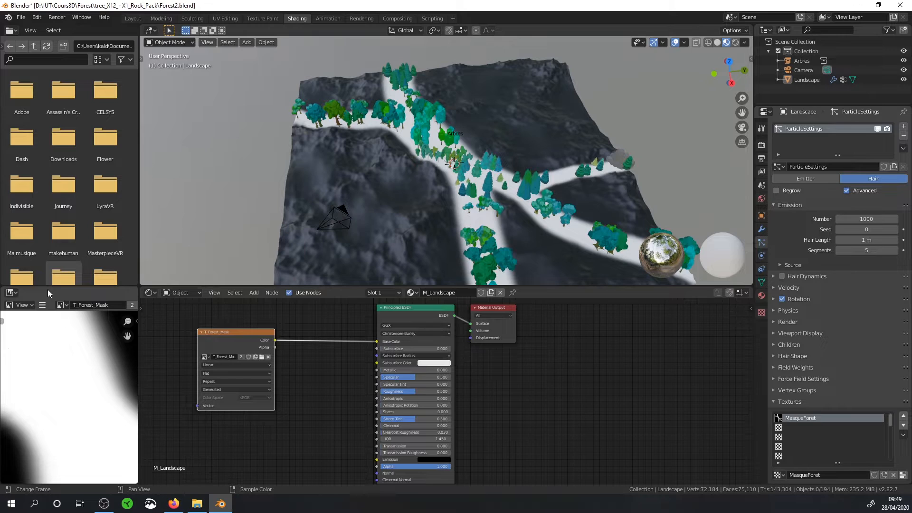
{"action": "key", "text": "ctrl+space"}
{"action": "scroll", "coordinate": [468, 248], "scroll_direction": "down", "scroll_amount": 10}
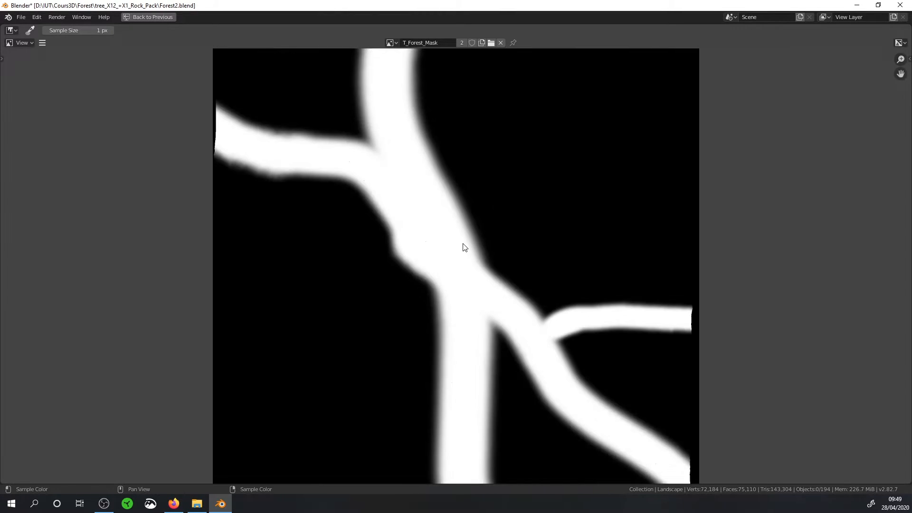
{"action": "scroll", "coordinate": [459, 241], "scroll_direction": "up", "scroll_amount": 5}
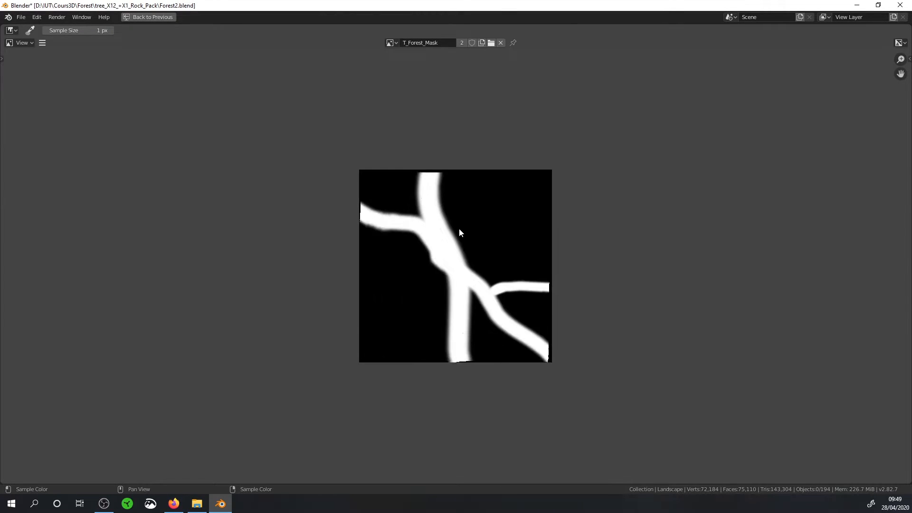
{"action": "left_click", "coordinate": [42, 43]}
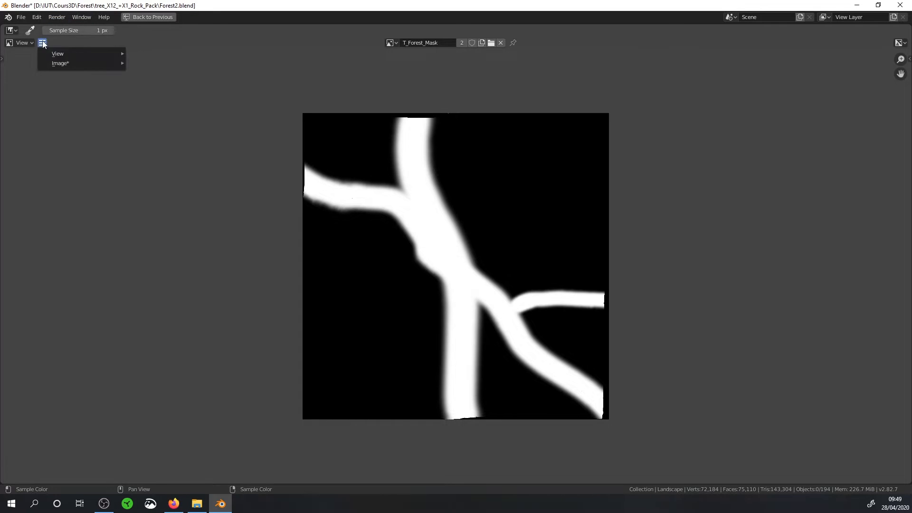
{"action": "mouse_move", "coordinate": [54, 65]}
{"action": "mouse_move", "coordinate": [161, 174]}
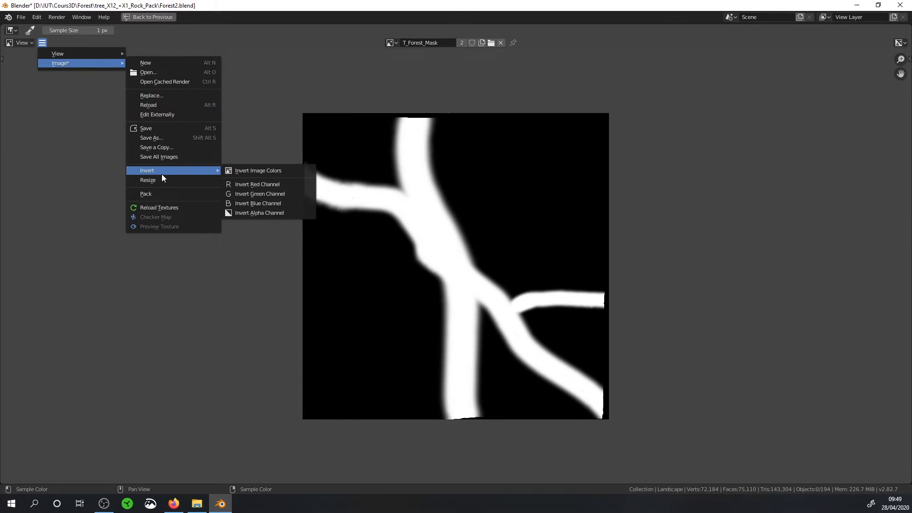
{"action": "left_click", "coordinate": [249, 174]}
Save the T_Forest_Mask image and restore the full workspace layout.
{"action": "left_click", "coordinate": [42, 44]}
{"action": "mouse_move", "coordinate": [55, 60]}
{"action": "left_click", "coordinate": [146, 128]}
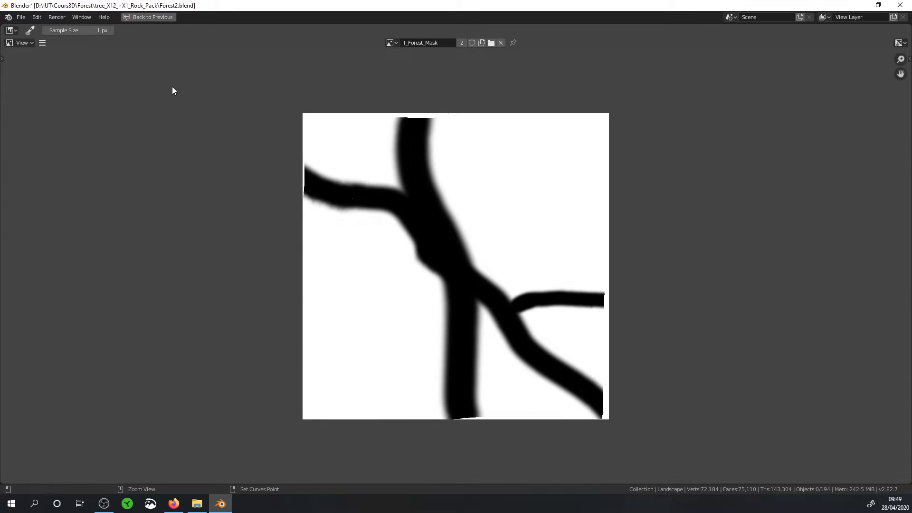
{"action": "key", "text": "ctrl+space"}
Reload the T_Forest_Mask.png image in the MasqueForet texture's settings and inspect the redistributed trees.
{"action": "scroll", "coordinate": [503, 207], "scroll_direction": "up", "scroll_amount": 3}
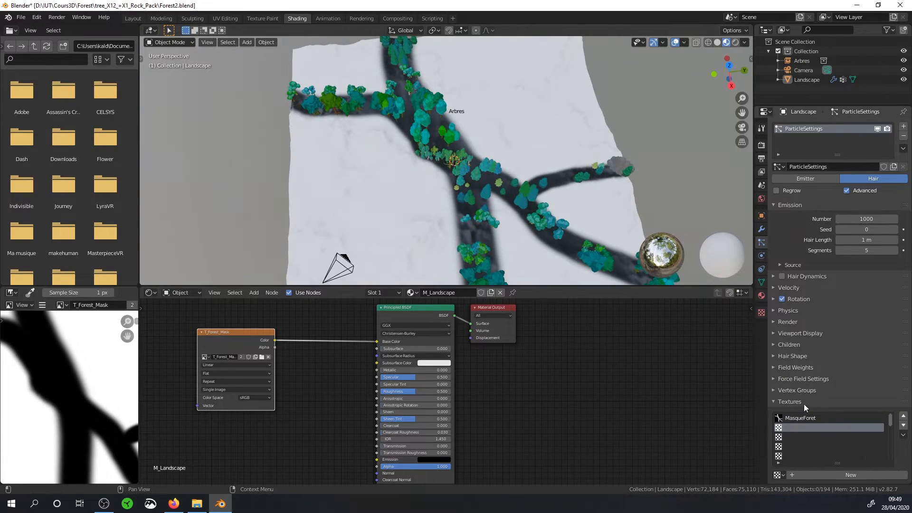
{"action": "left_click", "coordinate": [761, 312]}
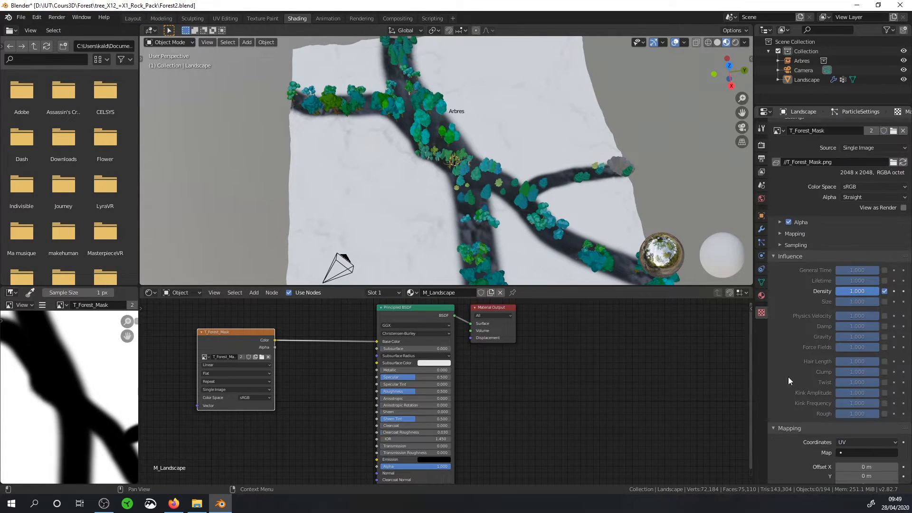
{"action": "left_click", "coordinate": [903, 162]}
{"action": "middle_click_drag", "start_coordinate": [537, 192], "coordinate": [369, 169]}
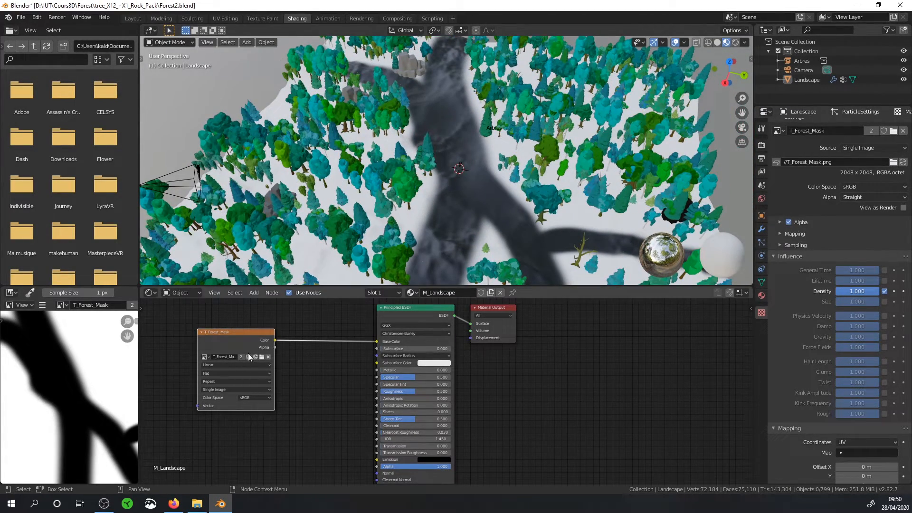
Insert a MixRGB node between the T_Forest_Mask texture and the Base Color, with the mask's Color driving the mix Fac.
{"action": "left_click_drag", "start_coordinate": [229, 331], "coordinate": [165, 331]}
{"action": "middle_click_drag", "start_coordinate": [267, 382], "coordinate": [436, 396]}
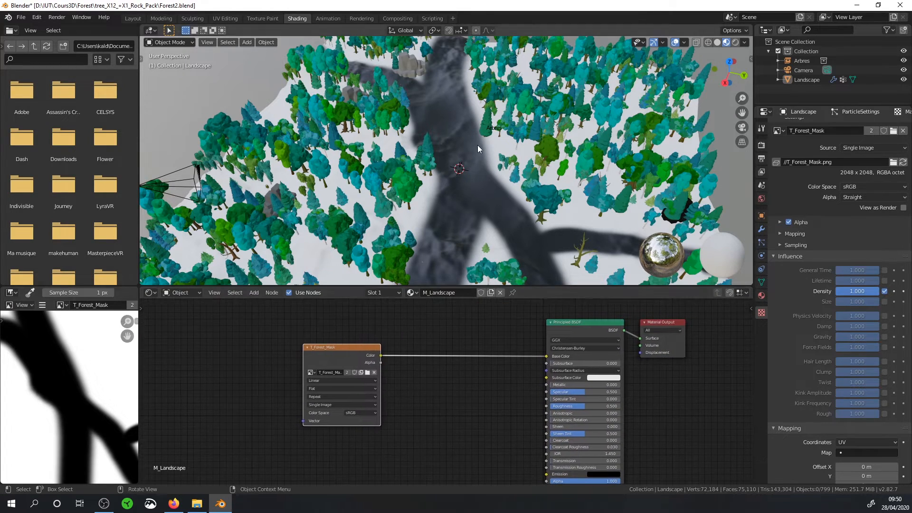
{"action": "scroll", "coordinate": [487, 153], "scroll_direction": "down", "scroll_amount": 3}
{"action": "scroll", "coordinate": [440, 93], "scroll_direction": "up", "scroll_amount": 4}
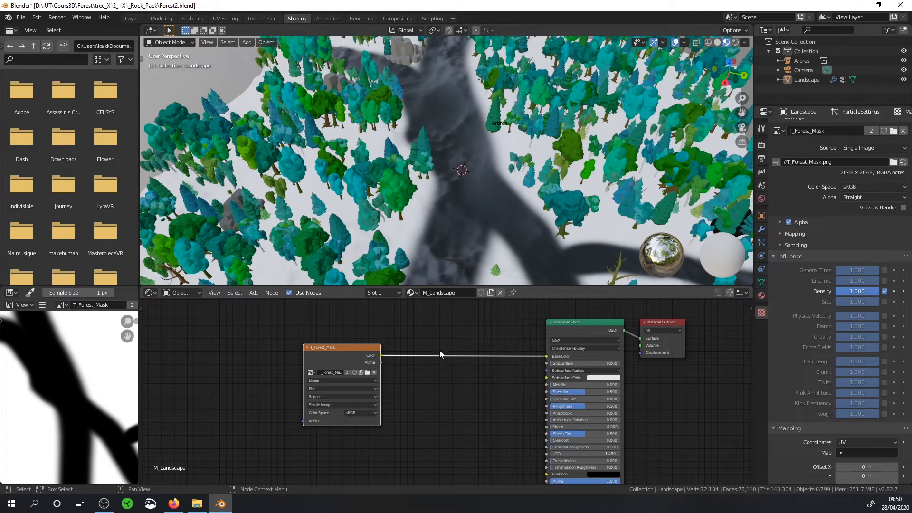
{"action": "key", "text": "shift+a"}
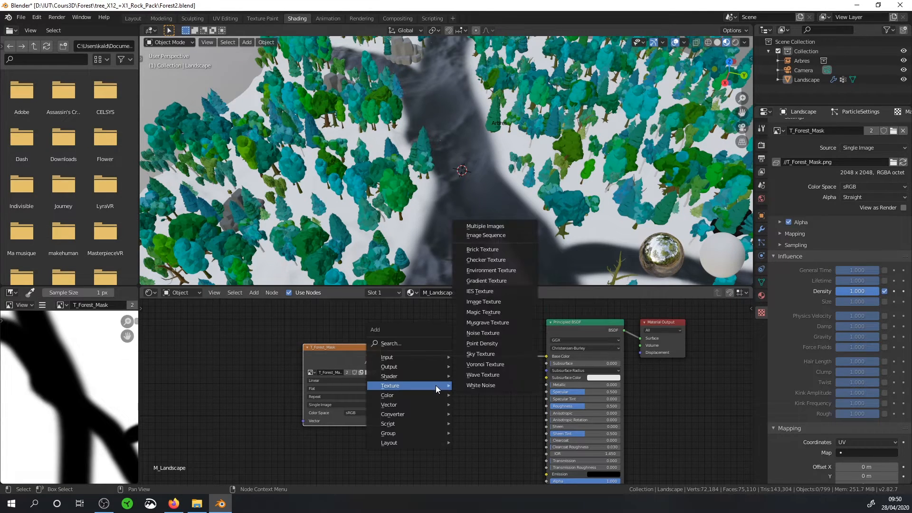
{"action": "mouse_move", "coordinate": [408, 395]}
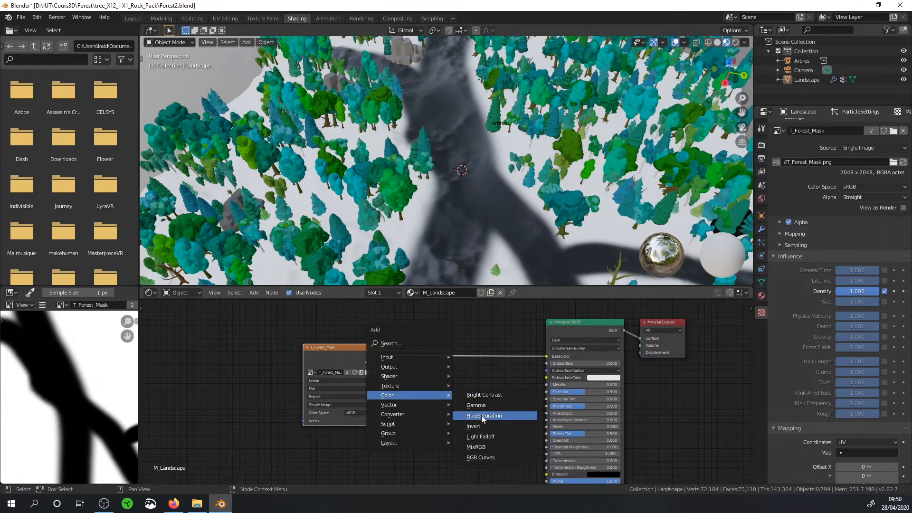
{"action": "left_click", "coordinate": [482, 446]}
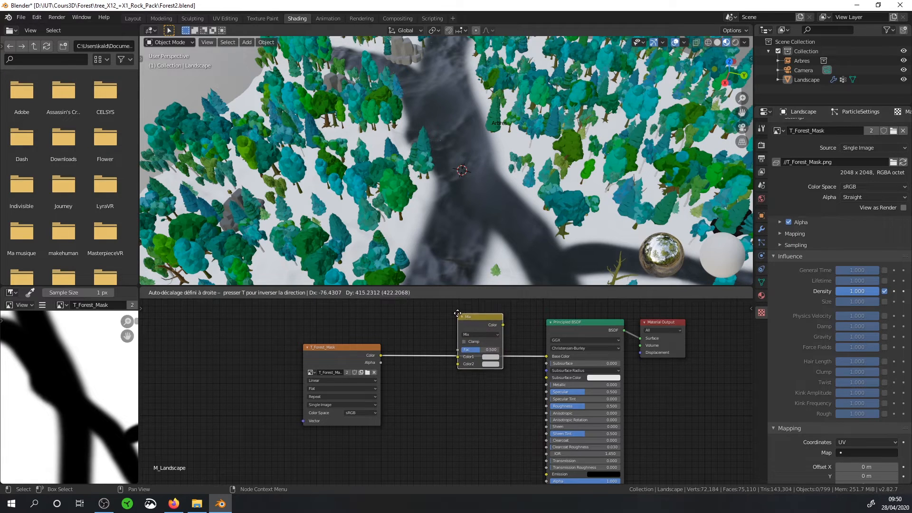
{"action": "left_click", "coordinate": [458, 314]}
{"action": "left_click_drag", "start_coordinate": [458, 356], "coordinate": [447, 357]}
{"action": "left_click_drag", "start_coordinate": [391, 356], "coordinate": [457, 349]}
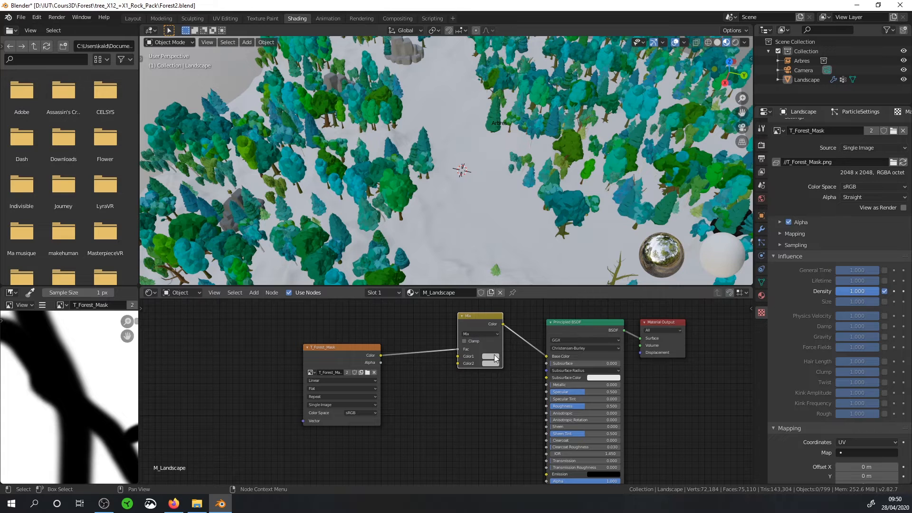
Set the Mix node's Color1 to green and Color2 to orange.
{"action": "left_click", "coordinate": [495, 358]}
{"action": "left_click", "coordinate": [499, 309]}
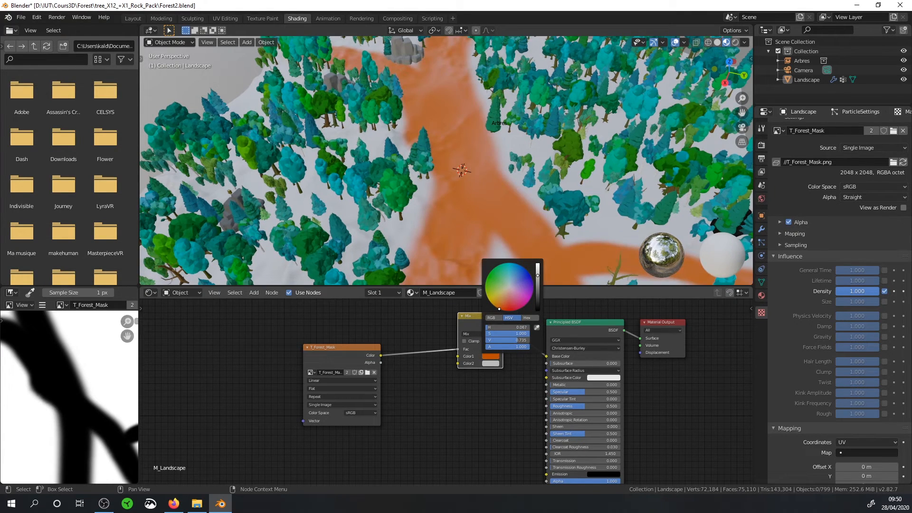
{"action": "mouse_move", "coordinate": [499, 309]}
{"action": "left_mouse_down"}
{"action": "mouse_move", "coordinate": [486, 295]}
{"action": "mouse_move", "coordinate": [487, 275]}
{"action": "mouse_move", "coordinate": [499, 280]}
{"action": "mouse_move", "coordinate": [487, 276]}
{"action": "left_mouse_up"}
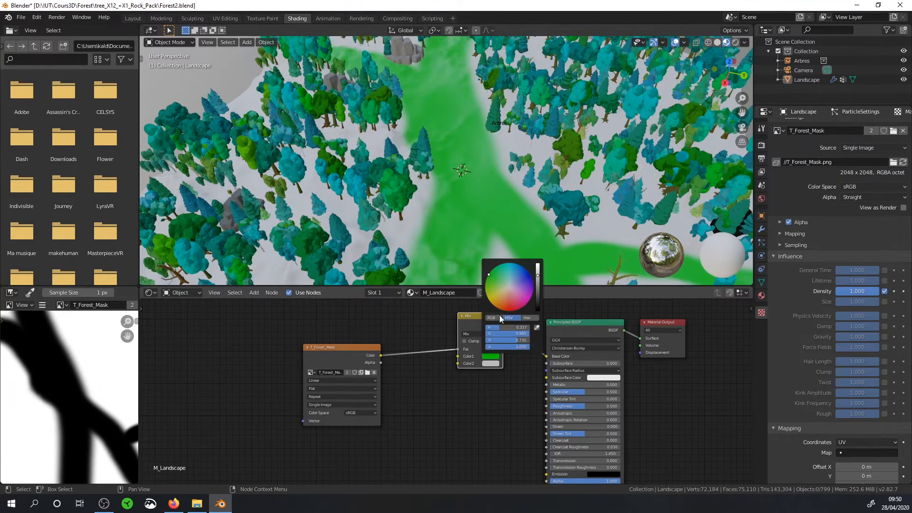
{"action": "left_click", "coordinate": [491, 364]}
{"action": "left_click_drag", "start_coordinate": [504, 304], "coordinate": [498, 310]}
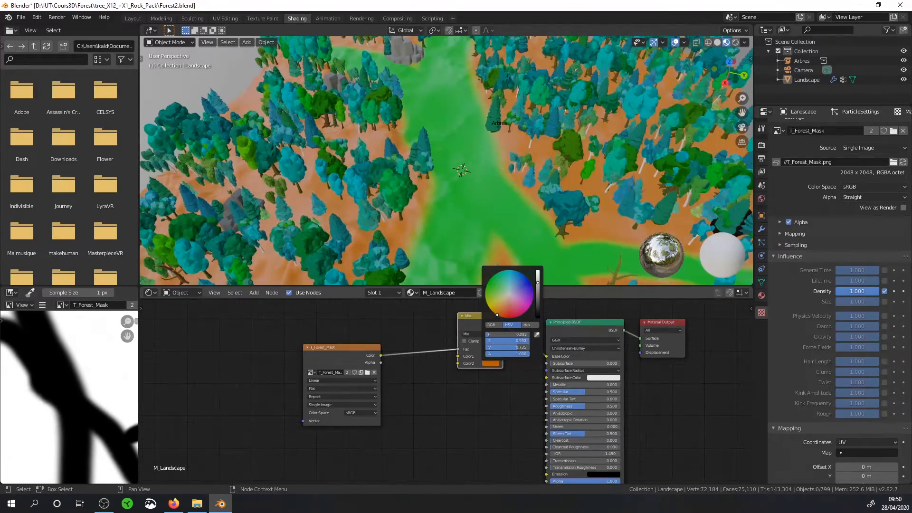
Maximize the 3D viewport and examine the two-color ground between the scattered trees.
{"action": "middle_click_drag", "start_coordinate": [395, 178], "coordinate": [503, 170]}
{"action": "scroll", "coordinate": [478, 192], "scroll_direction": "up", "scroll_amount": 2}
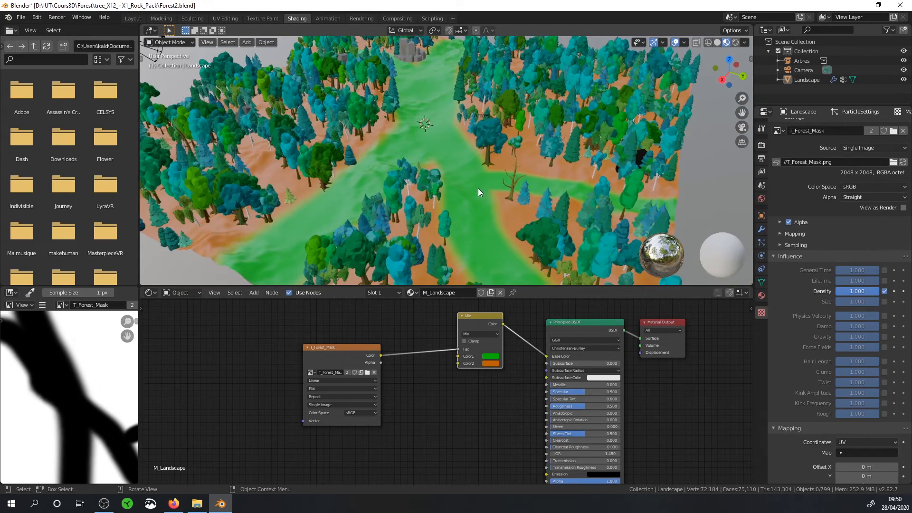
{"action": "key", "text": "ctrl+space"}
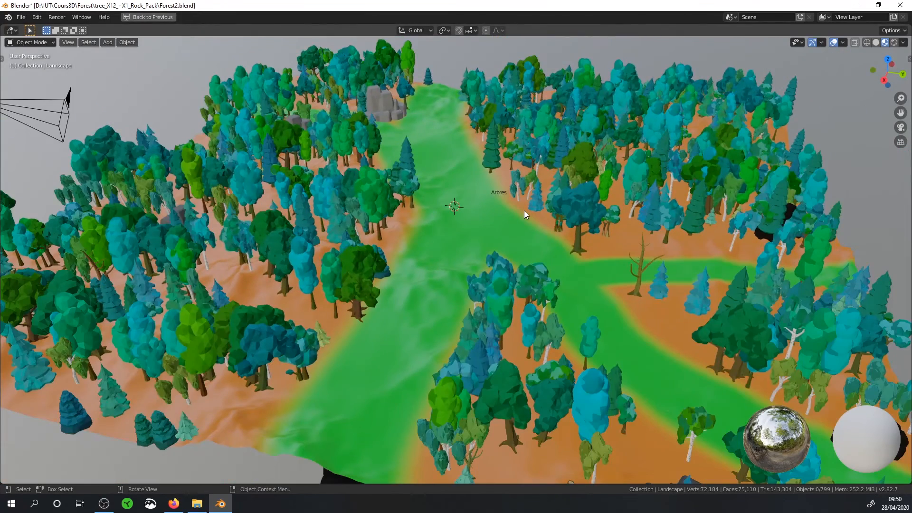